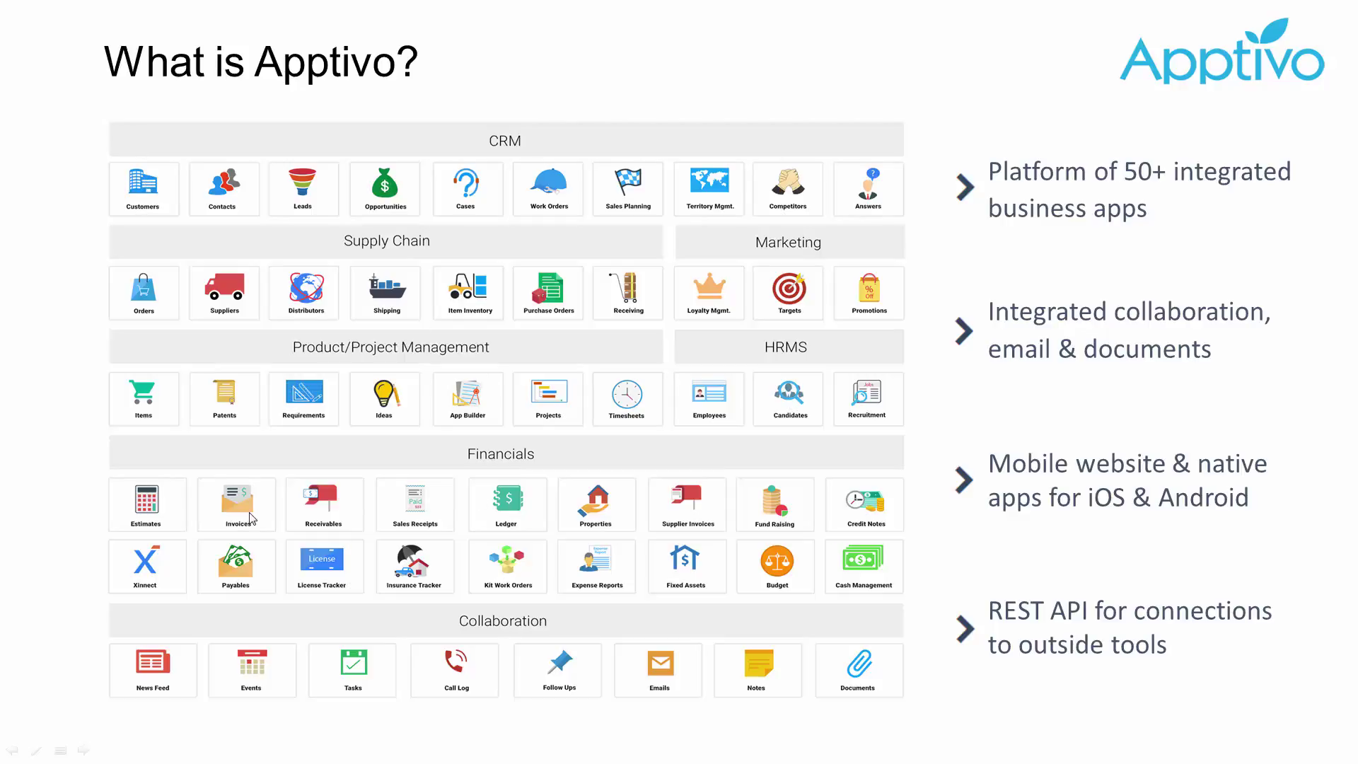
Step: Advance the presentation from 'What is Apptivo?' to the next slide
left_click(648, 404)
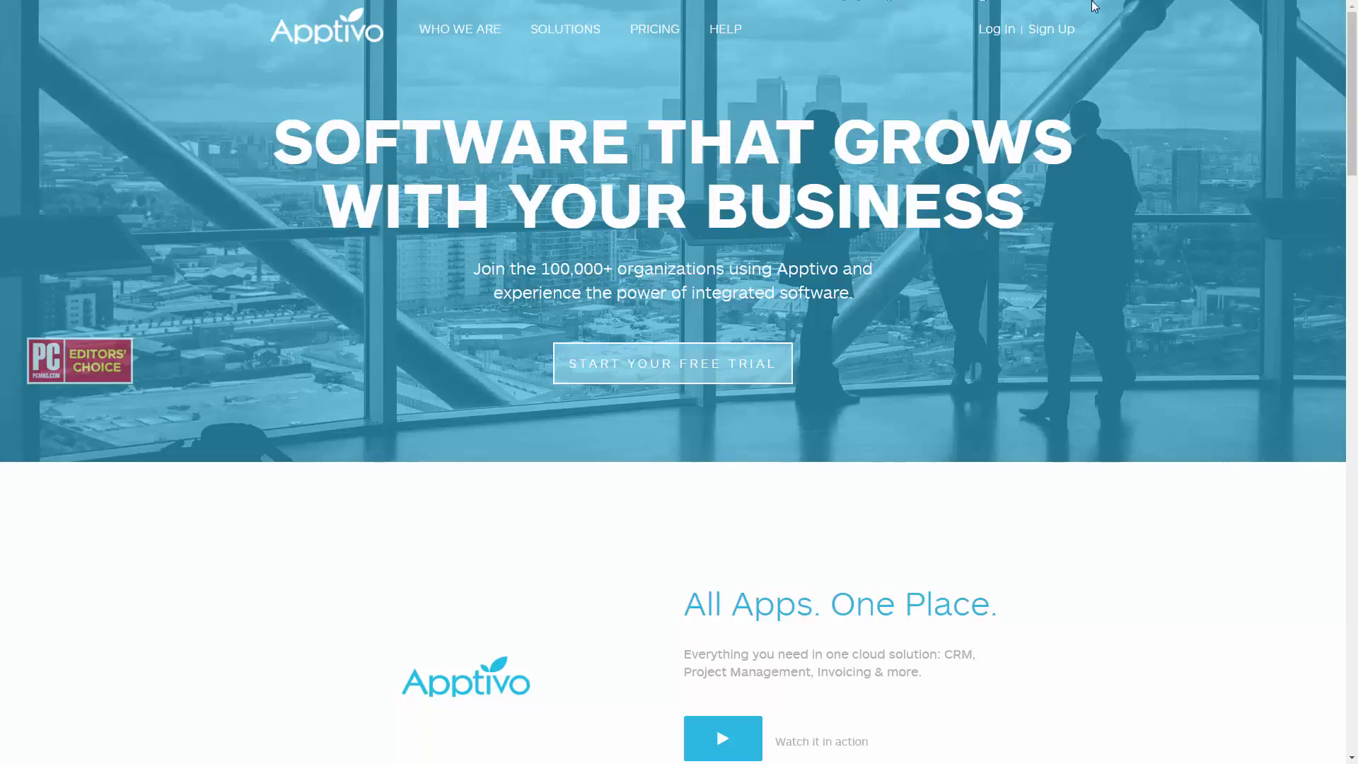
Step: Submit the Apptivo free-trial form with first and last name, email and confirmed password
left_click(665, 35)
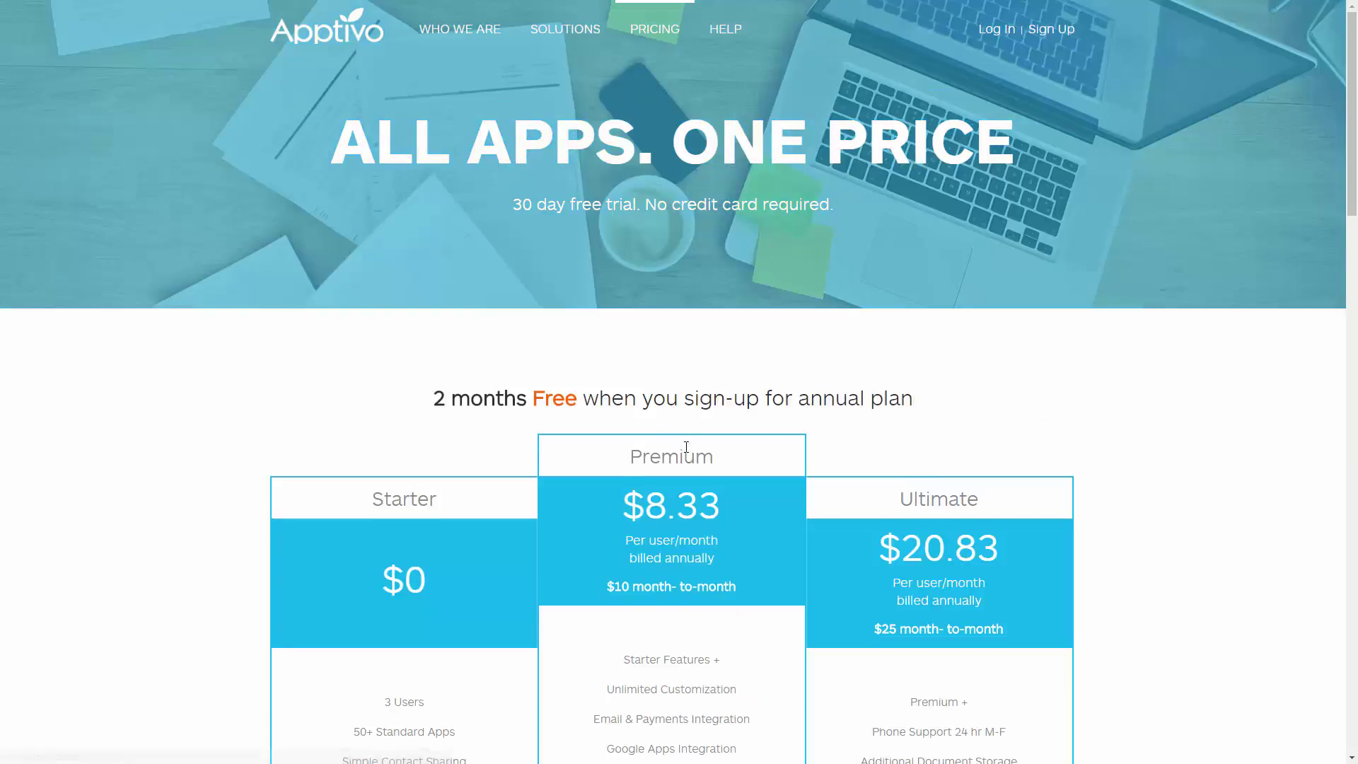
scroll(682, 440, "down", 3)
left_click(686, 610)
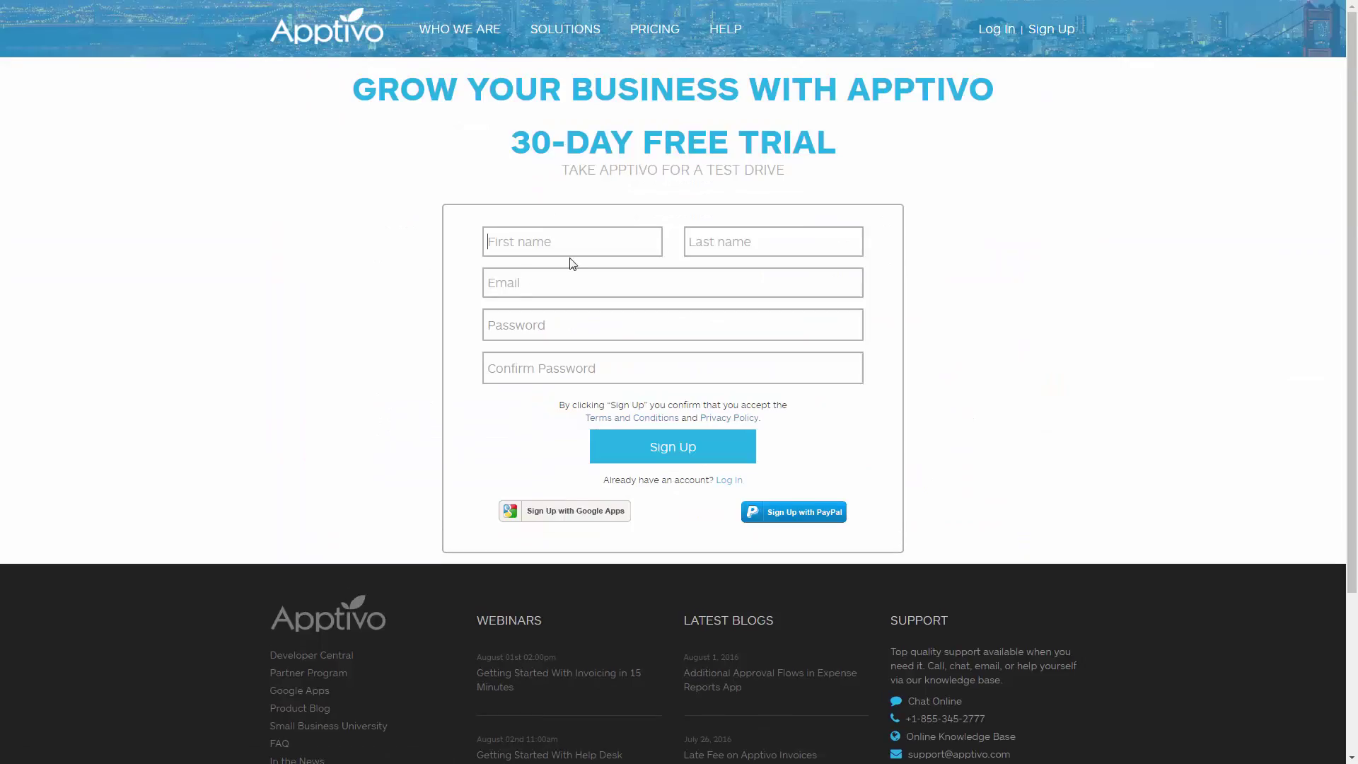
key("Tab")
key("Tab")
type("**********")
key("Tab")
type("**********")
left_click(671, 447)
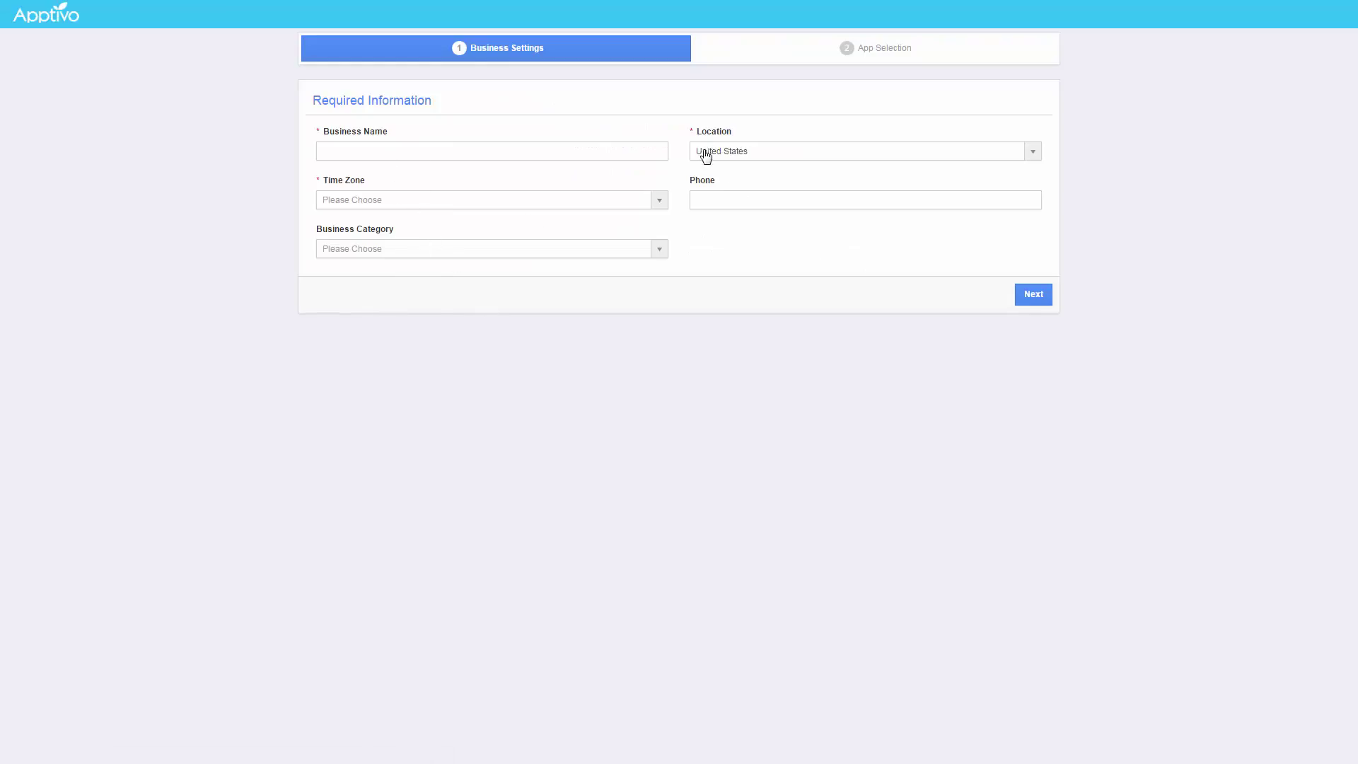
Step: Enter business settings: United States location, phone number, Pacific time zone and business name
left_click(711, 160)
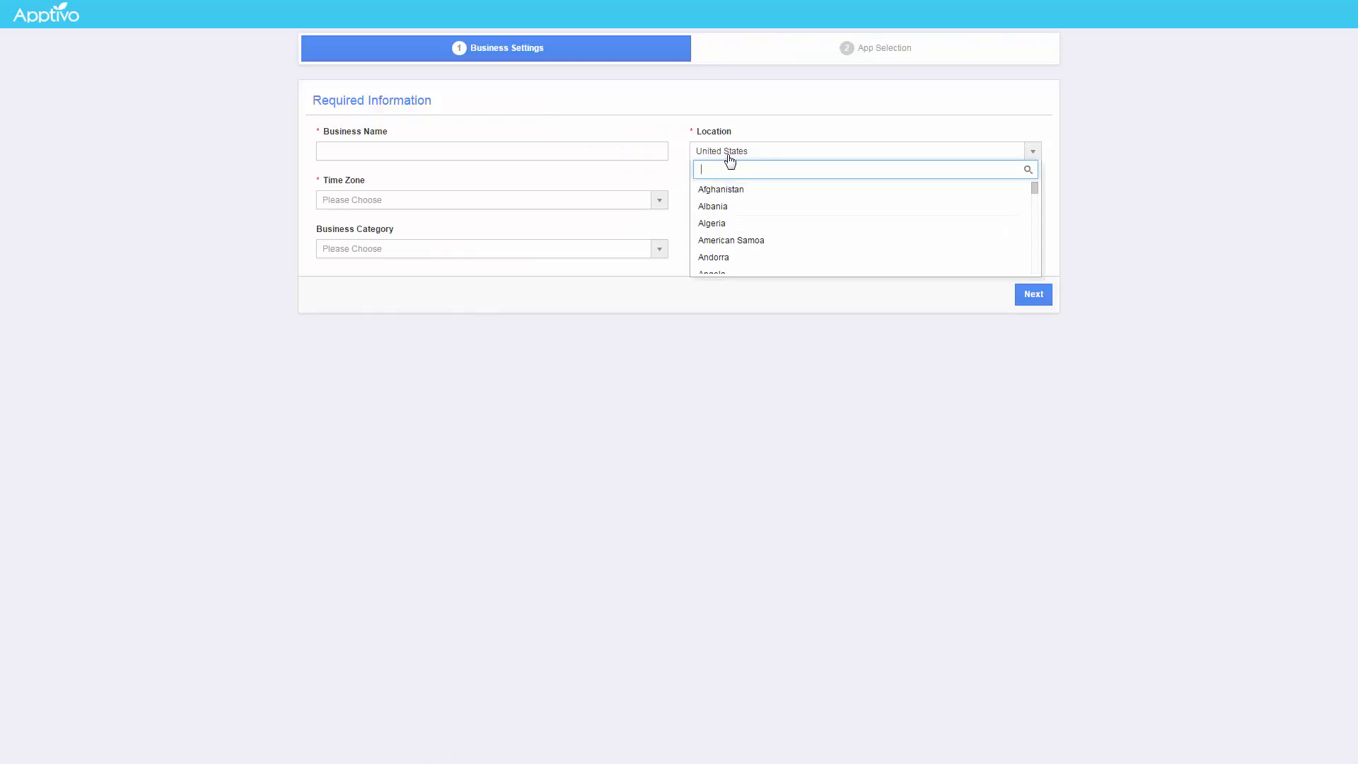
left_click(729, 151)
left_click(766, 197)
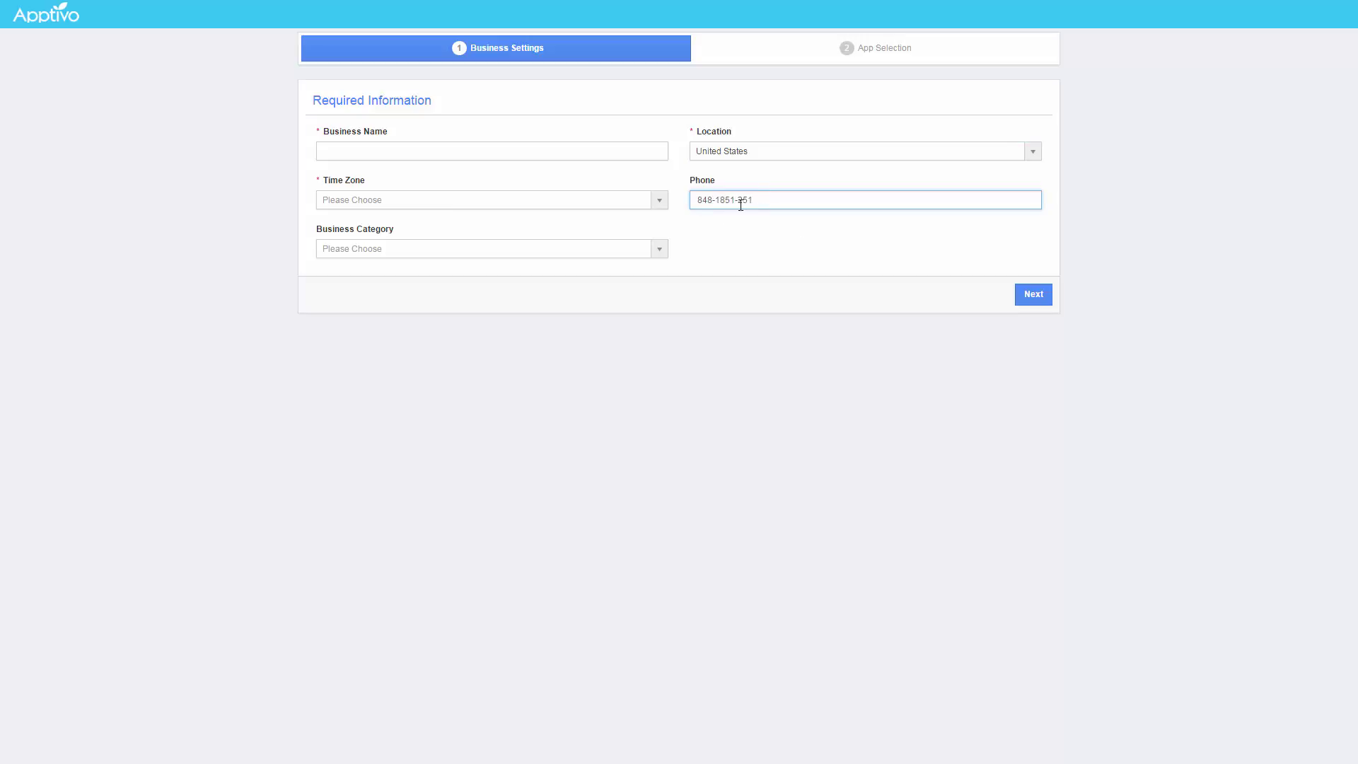
left_click(387, 206)
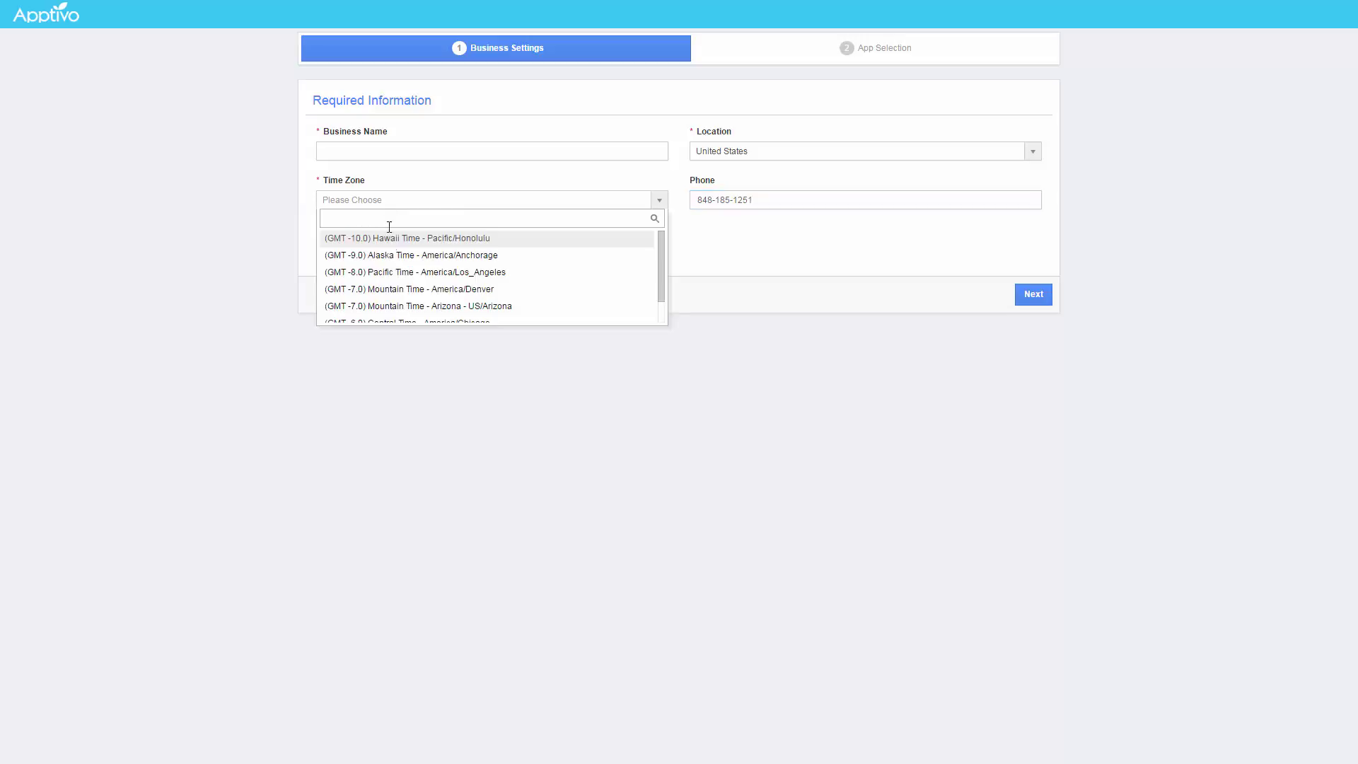
left_click(424, 276)
left_click(386, 150)
type("Susie's Doggy Daycare")
left_click(1032, 296)
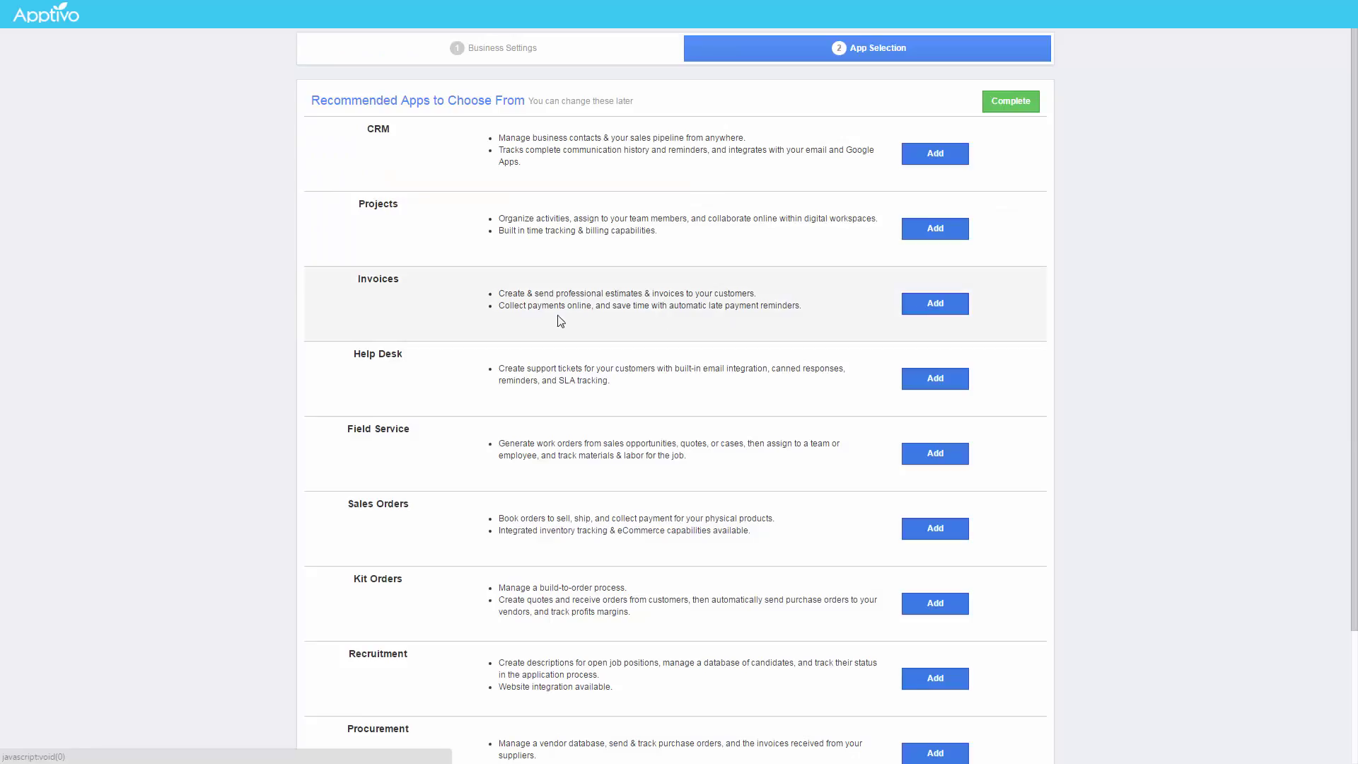
Step: Add the Invoices and CRM apps and complete the installation
left_click(952, 311)
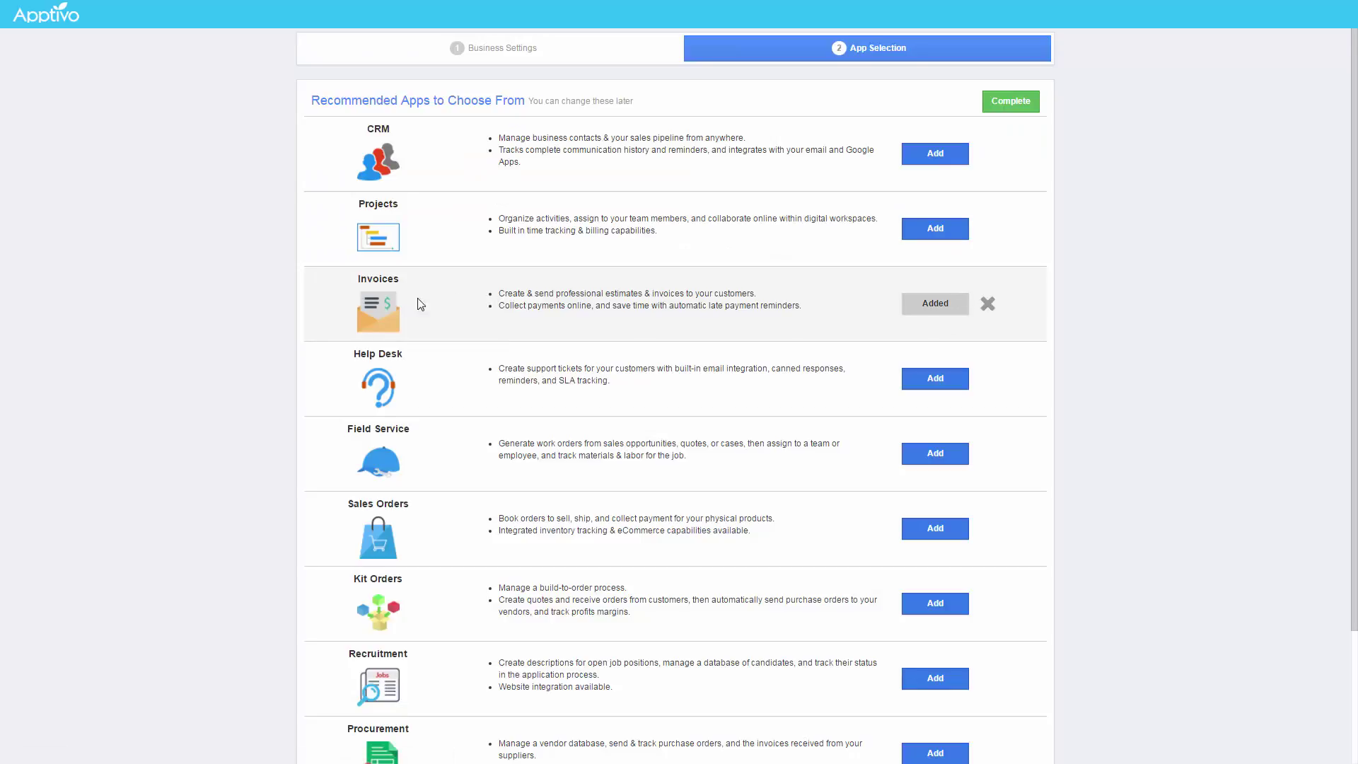
left_click(934, 160)
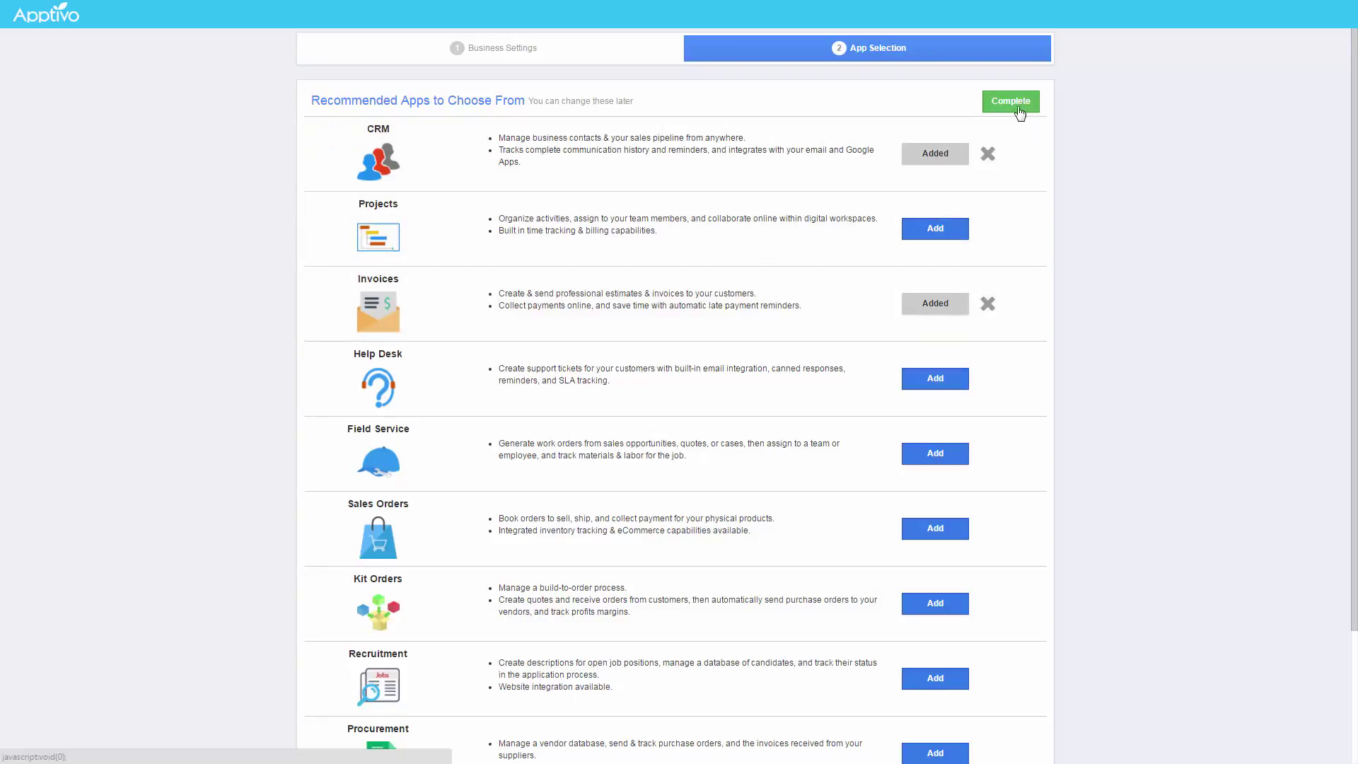
left_click(1013, 104)
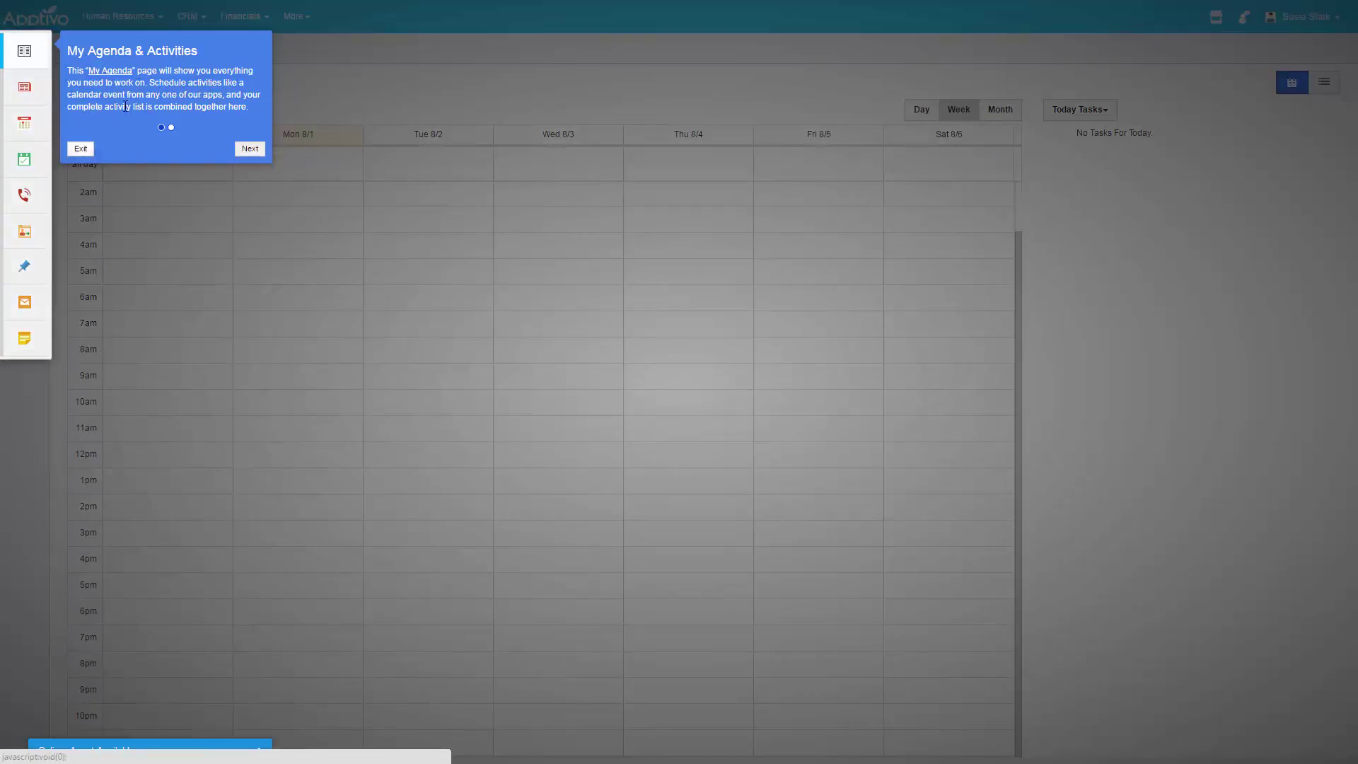
Step: Exit the My Agenda tour and show the Human Resources apps
left_click(84, 150)
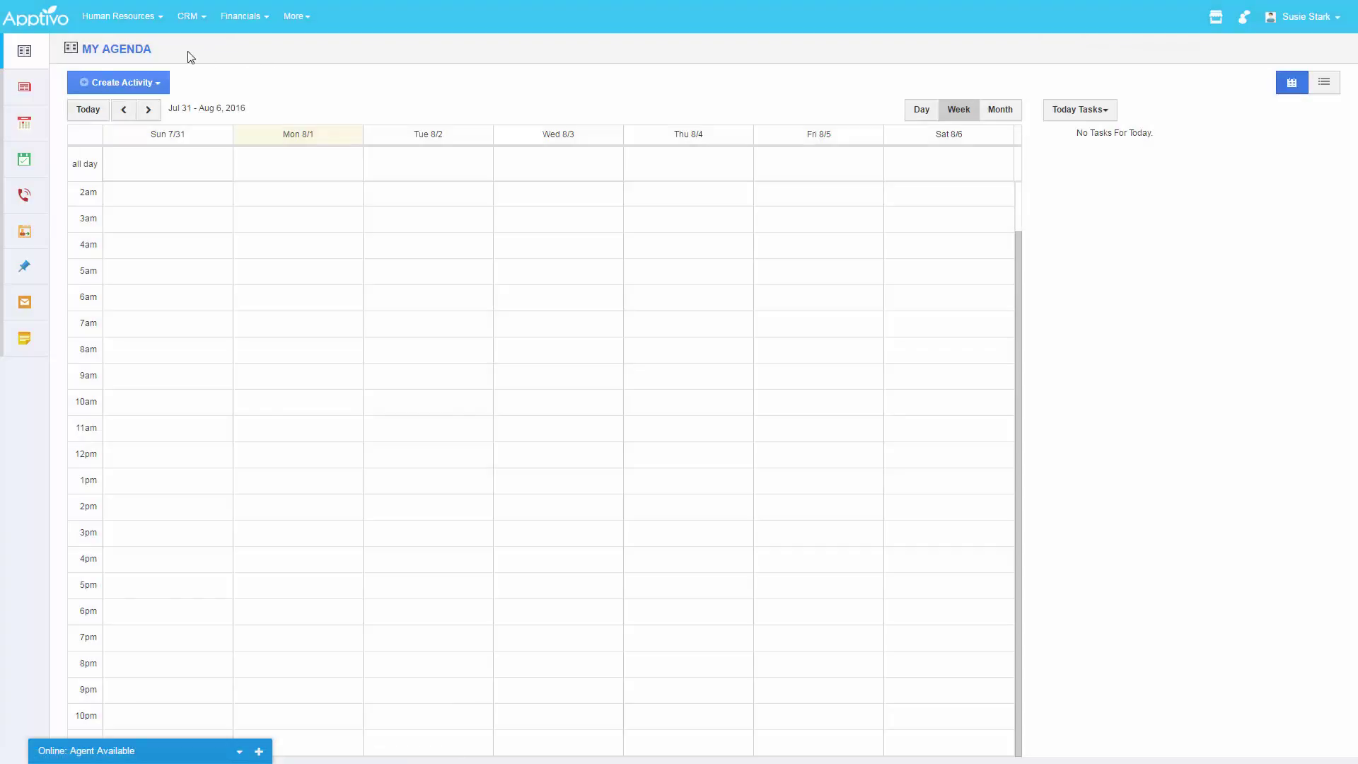
left_click(124, 24)
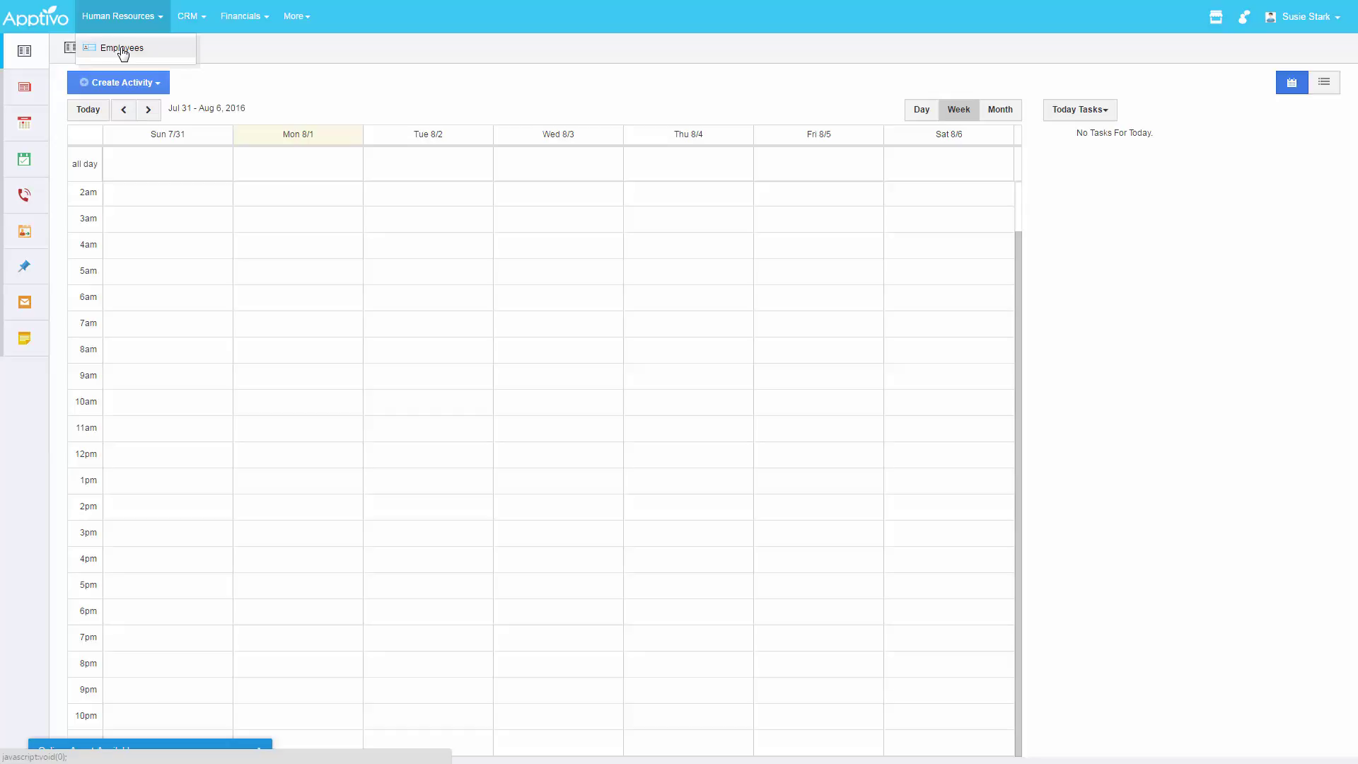
left_click(123, 50)
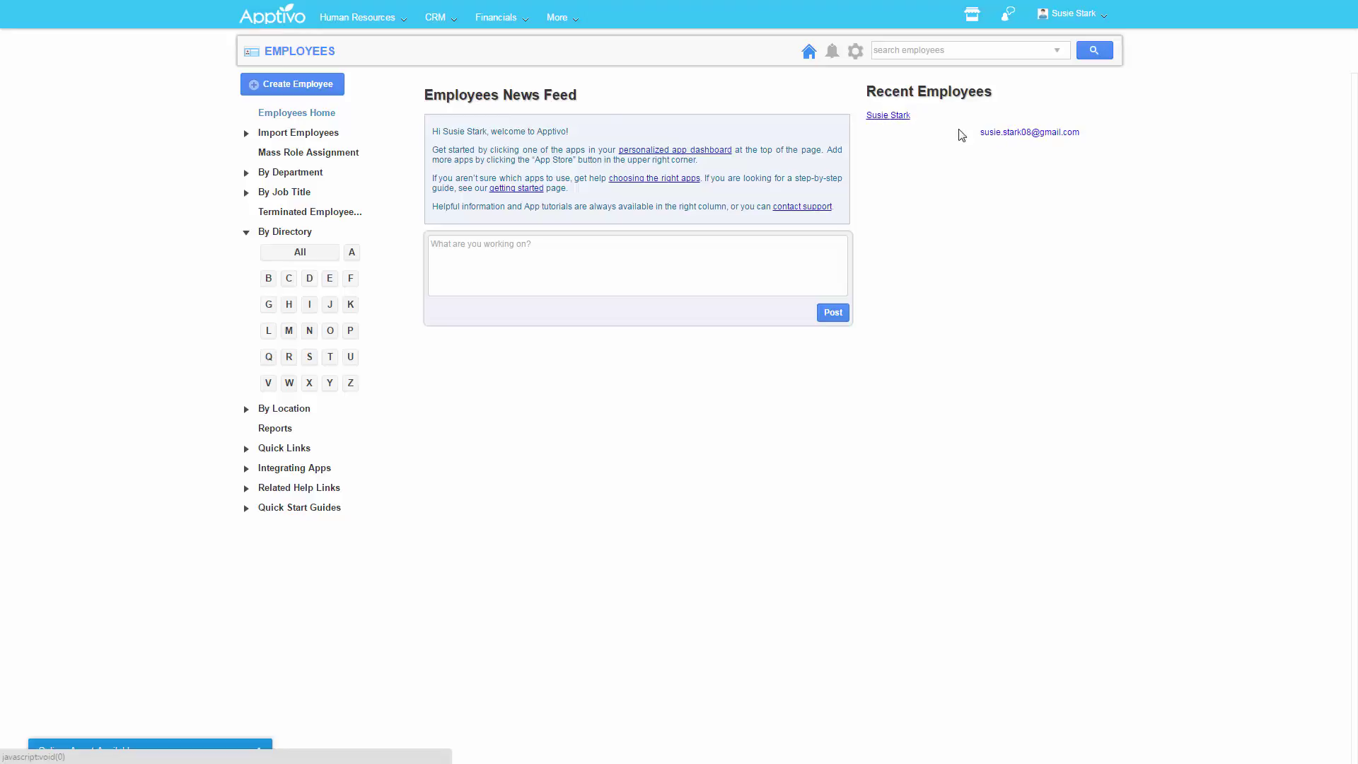
left_click(321, 85)
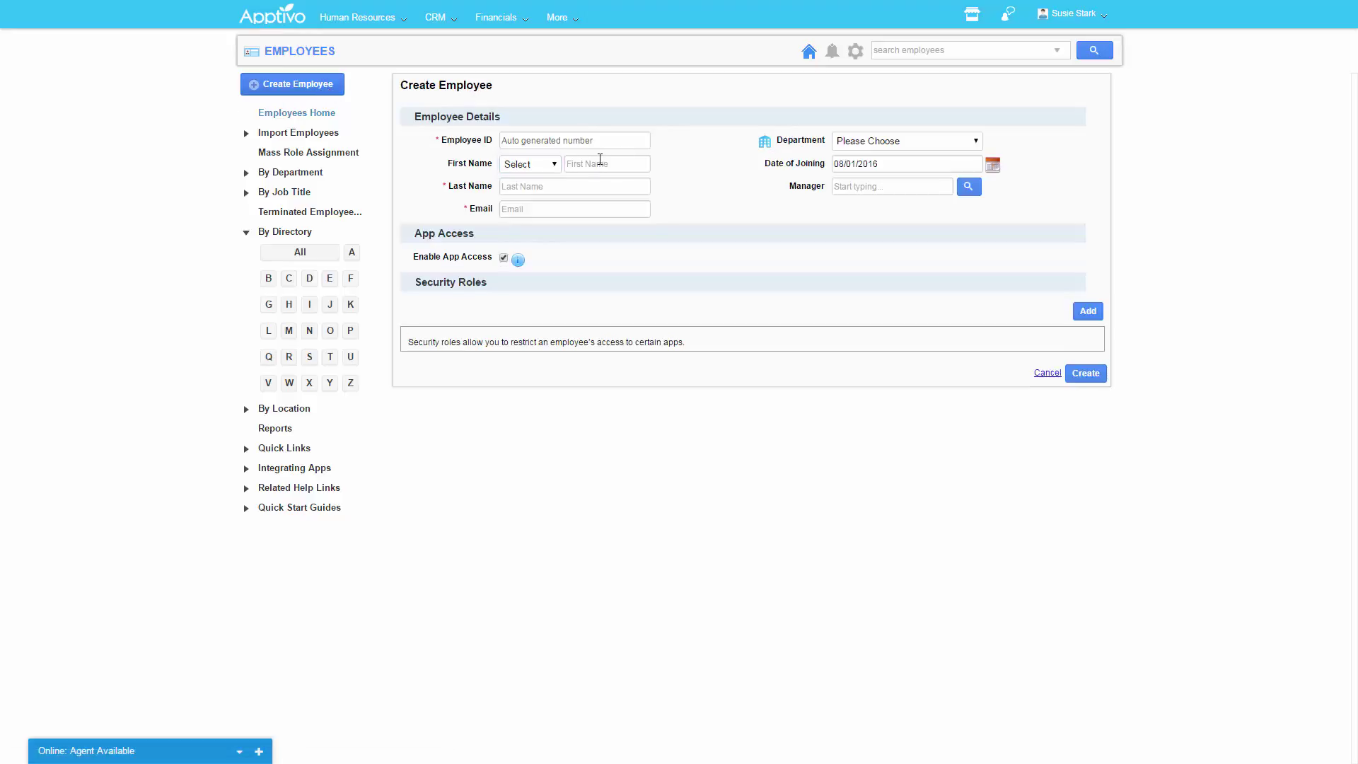
left_click(600, 160)
key("Tab")
key("Tab")
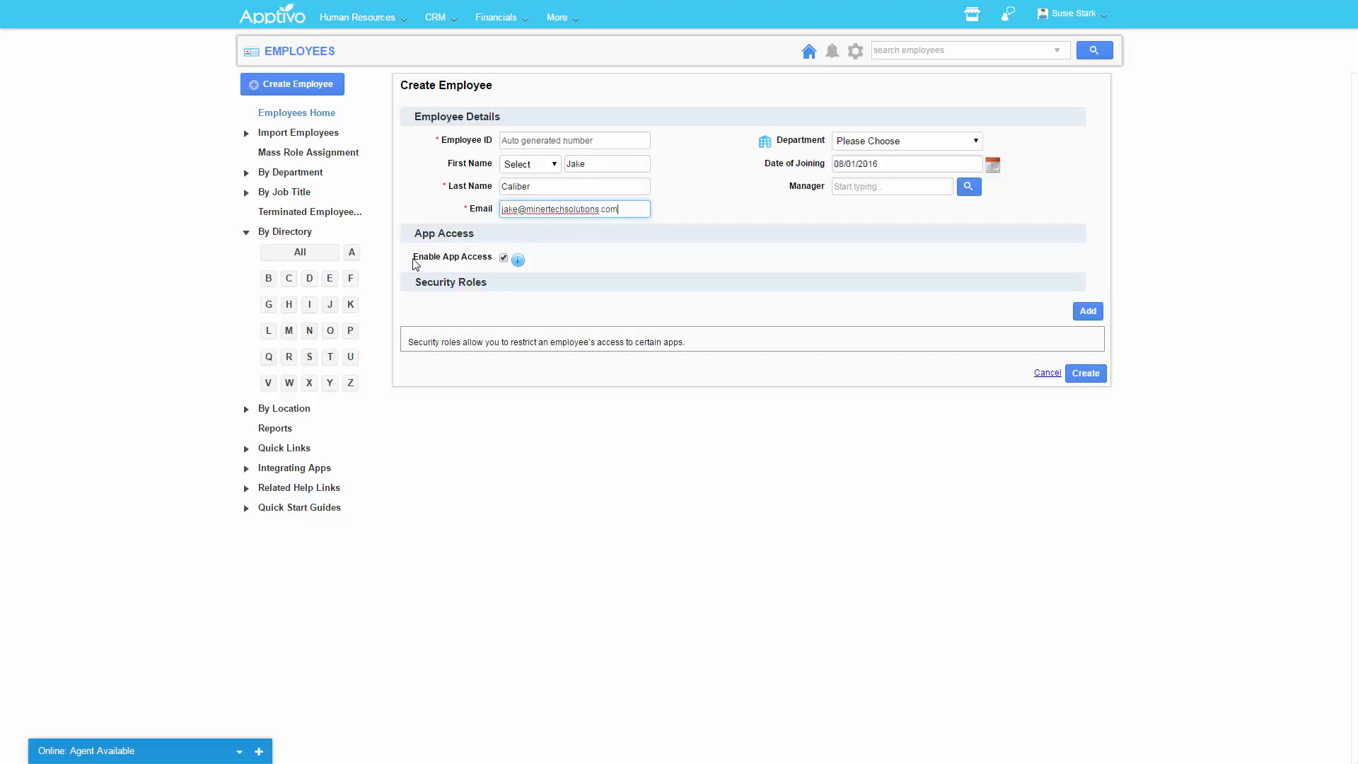
left_click_drag(416, 260, 488, 266)
left_click(487, 268)
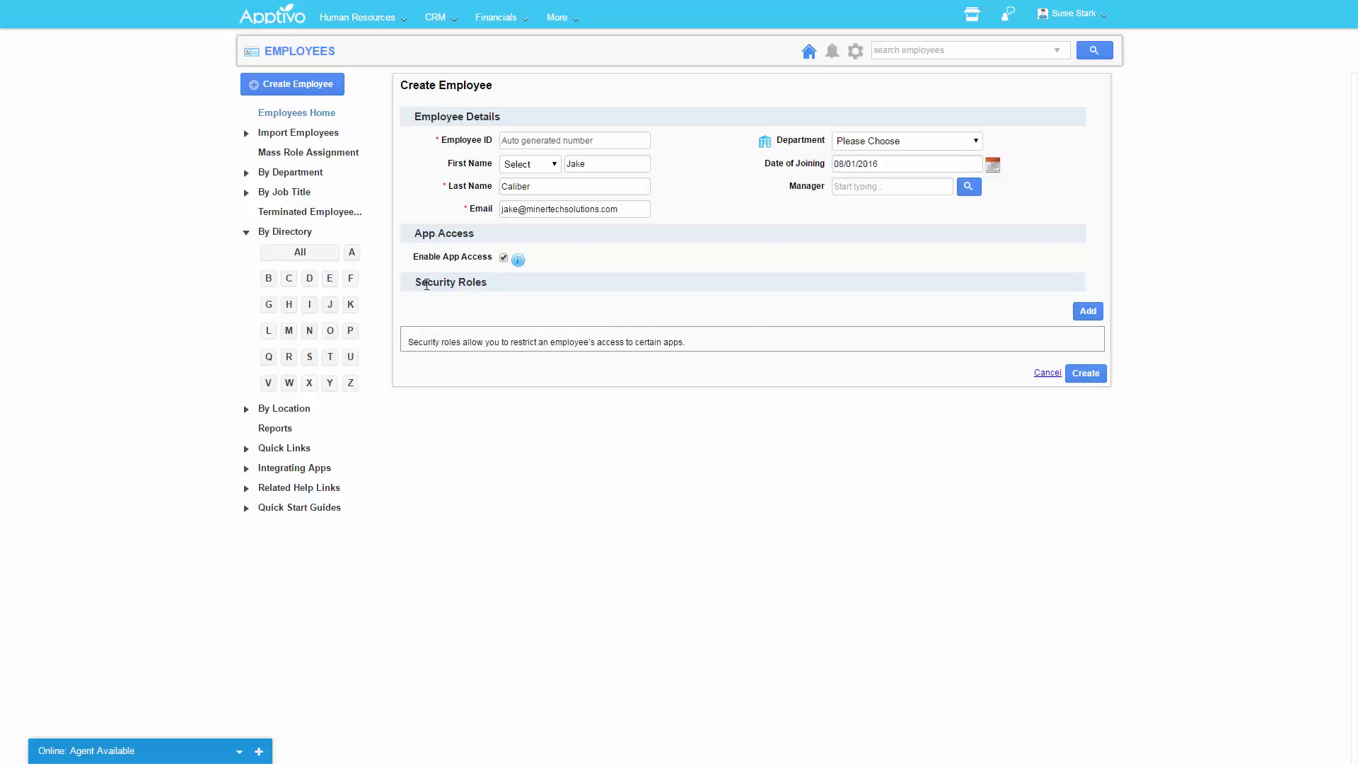
left_click(1087, 312)
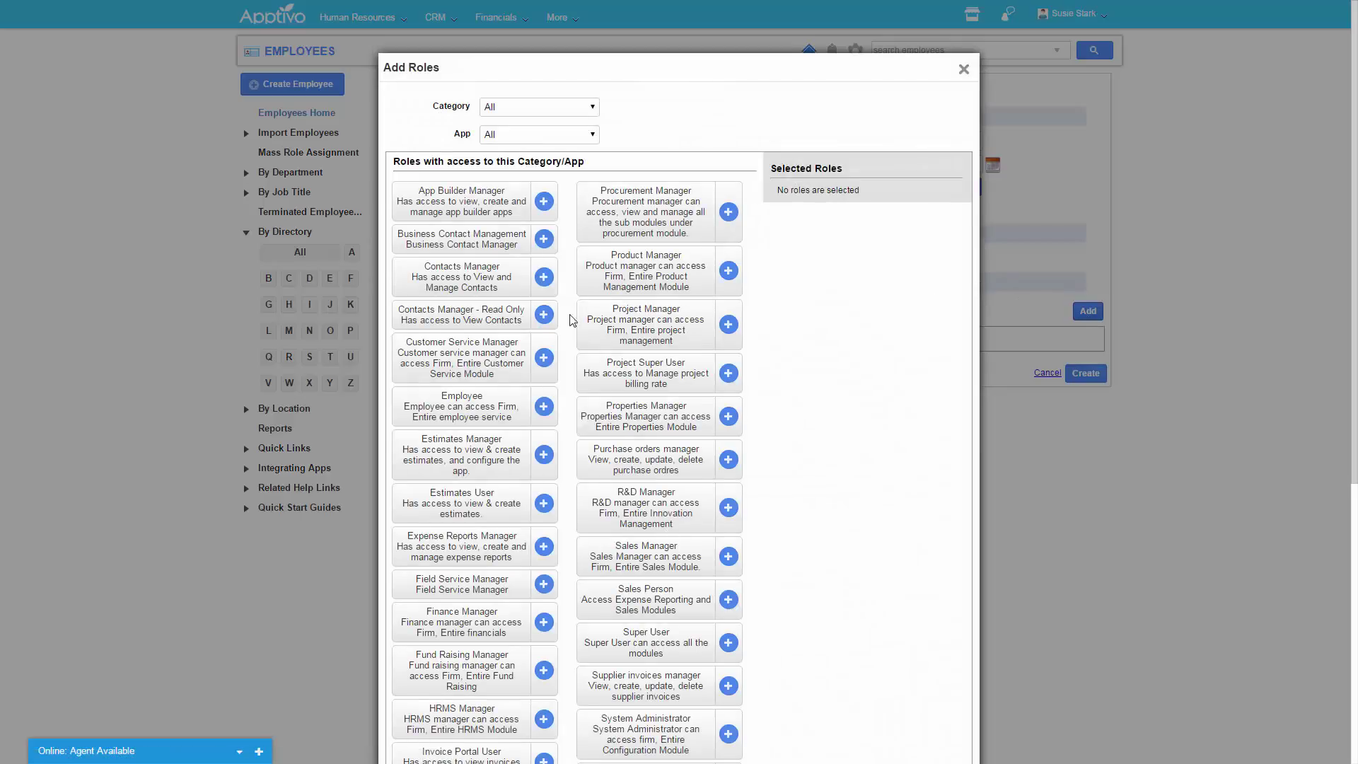
left_click(541, 114)
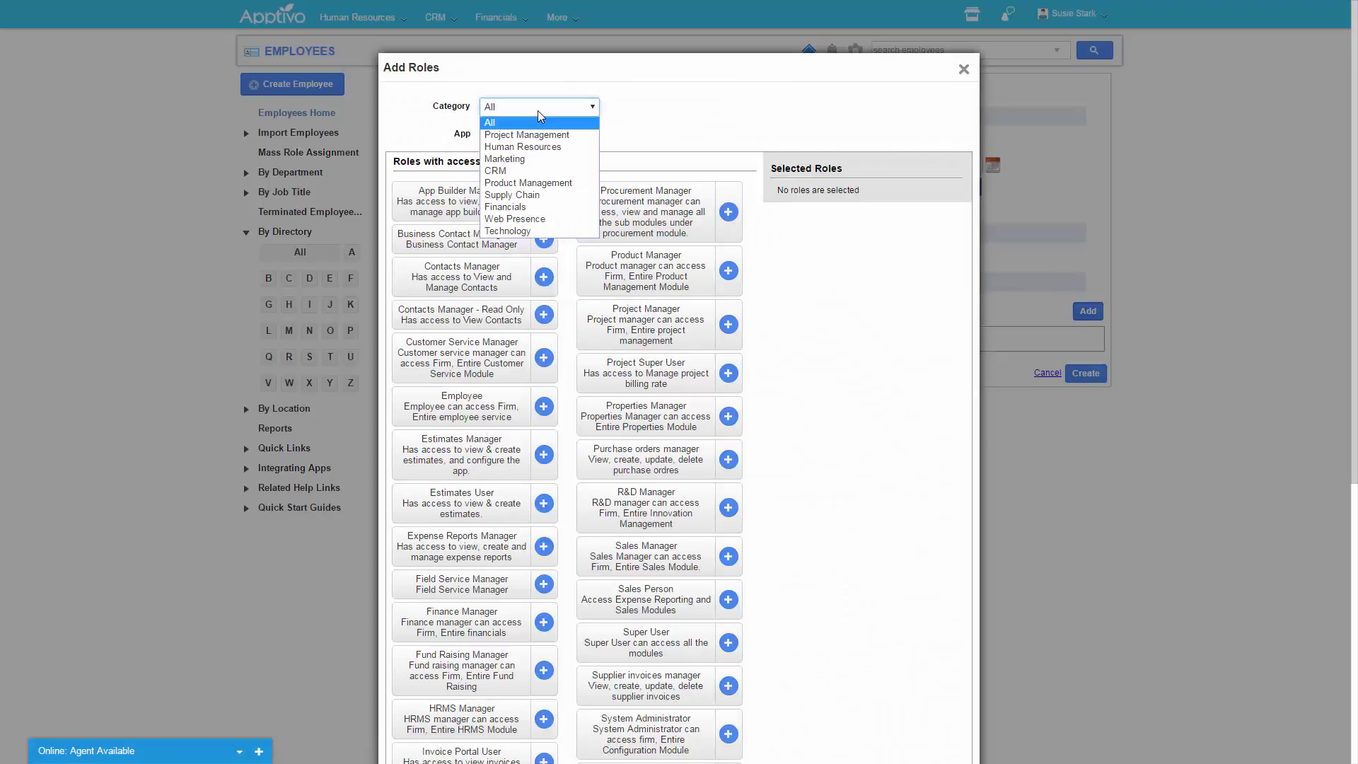
left_click(512, 207)
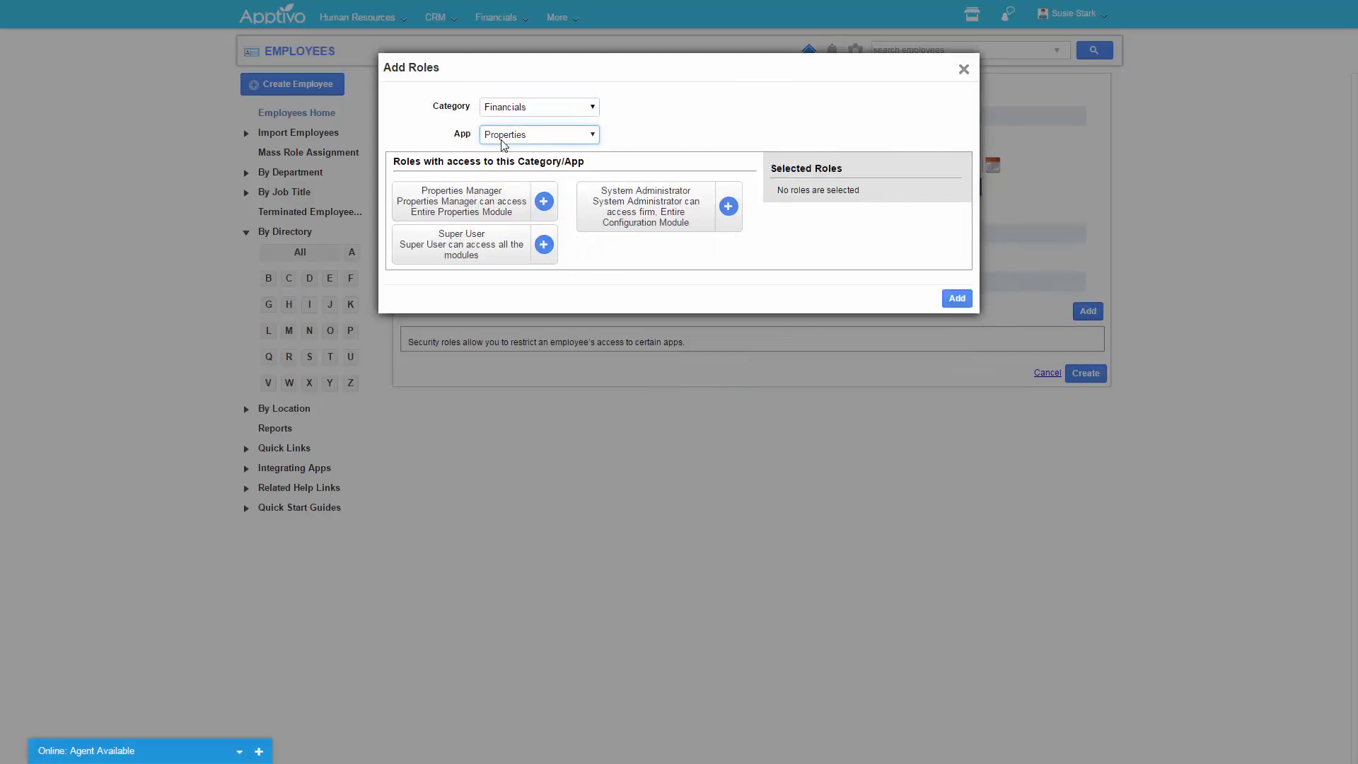
left_click(504, 136)
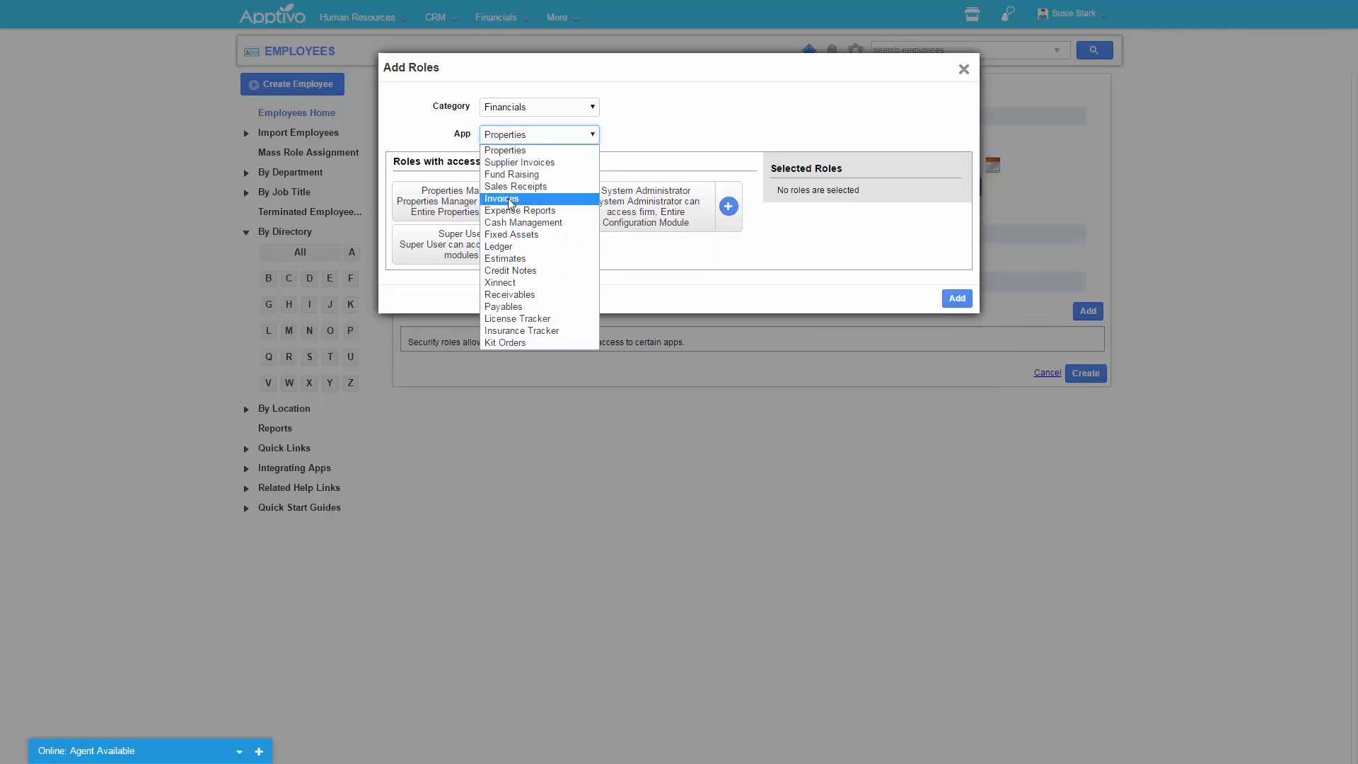
left_click(512, 198)
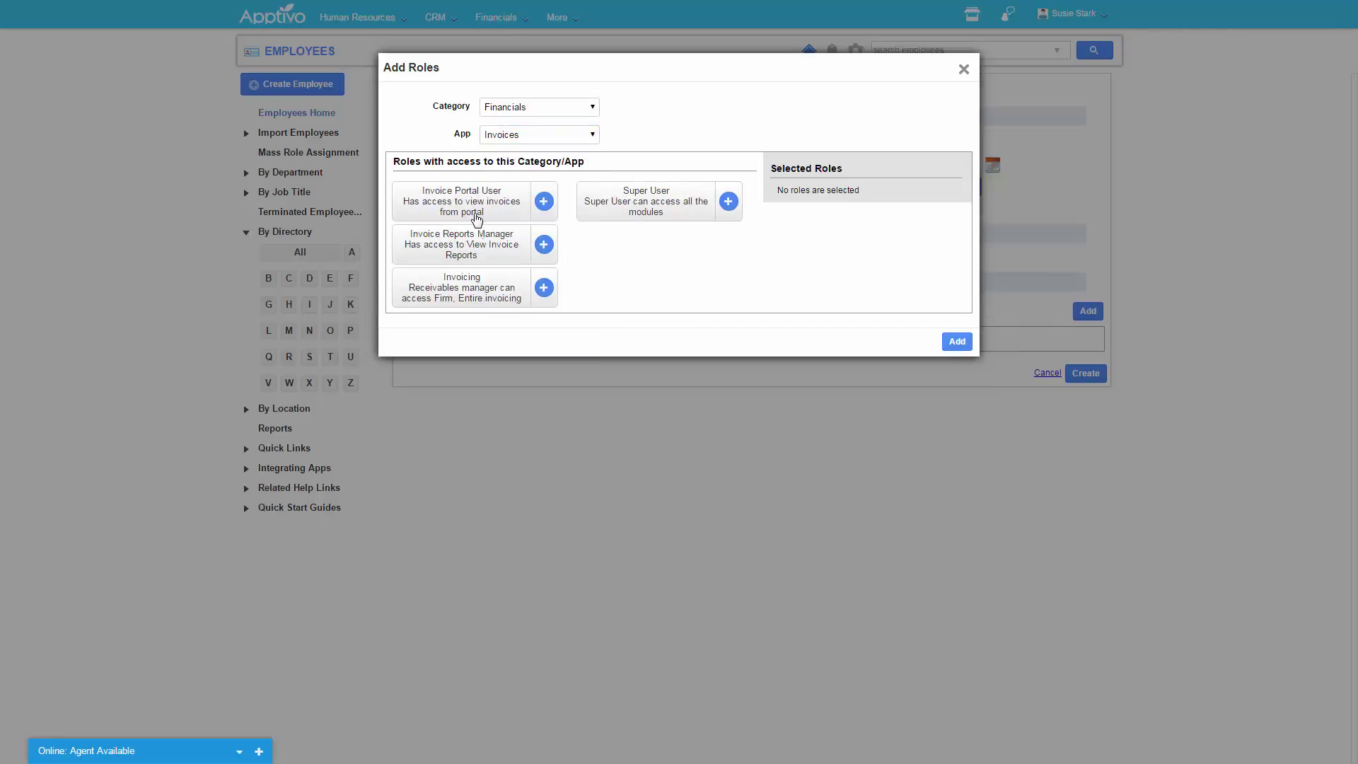
left_click(543, 289)
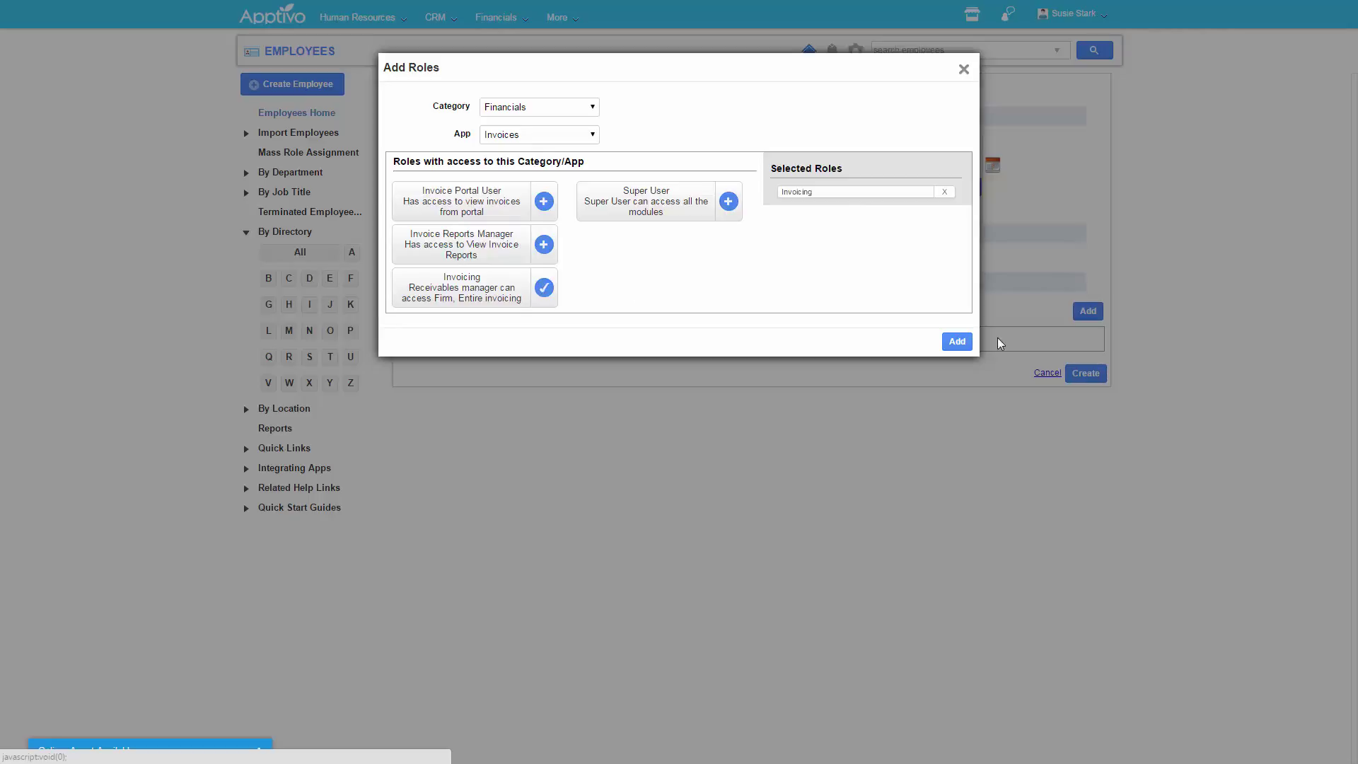
left_click(957, 342)
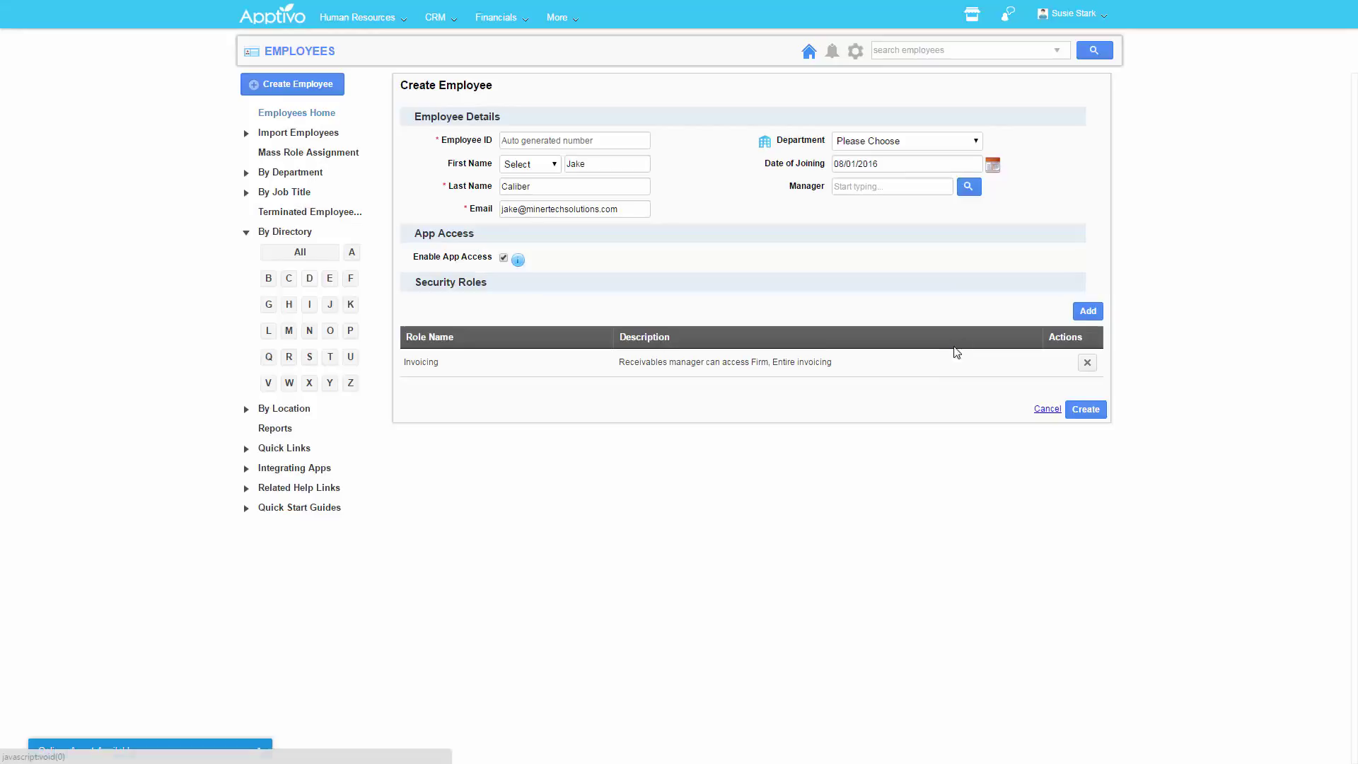
left_click(1086, 413)
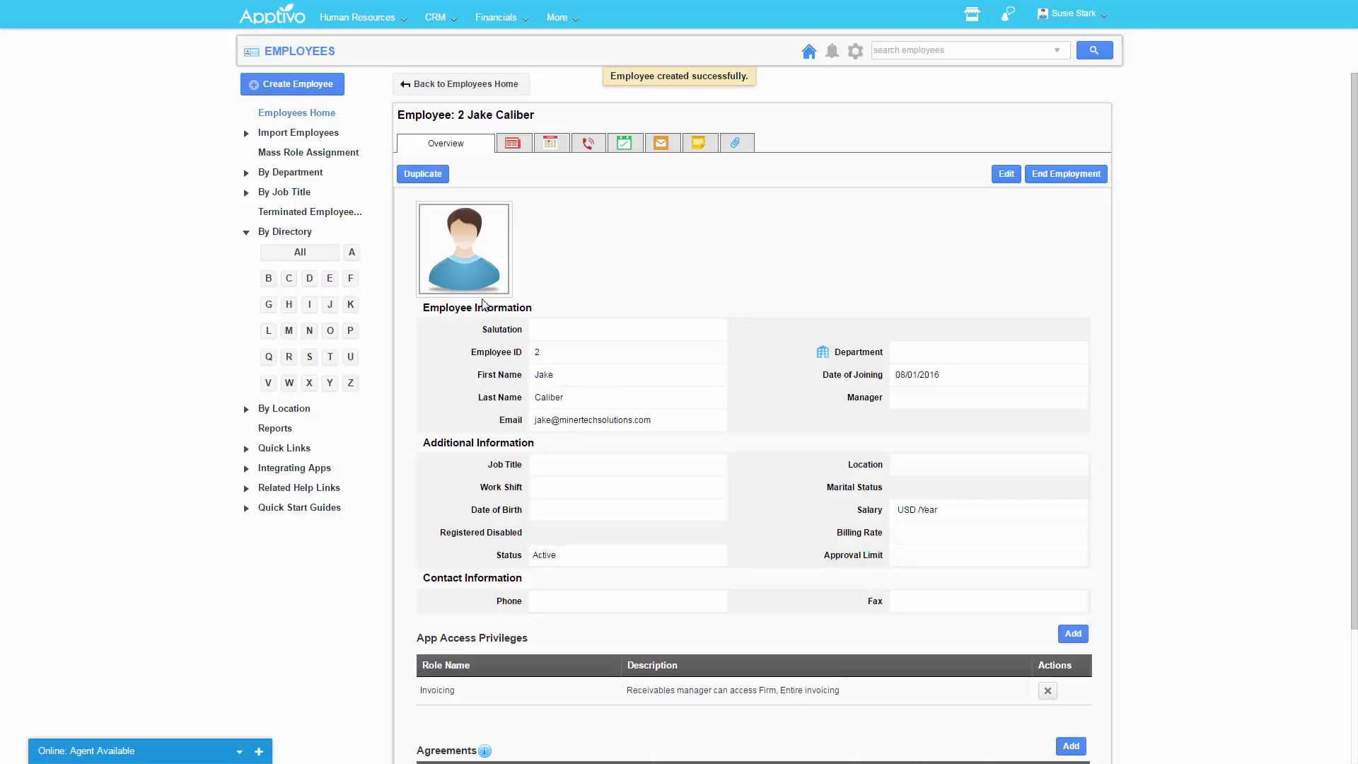
Step: Upload Koala.jpg from Sample Pictures as the business logo in Business Settings
left_click(1078, 18)
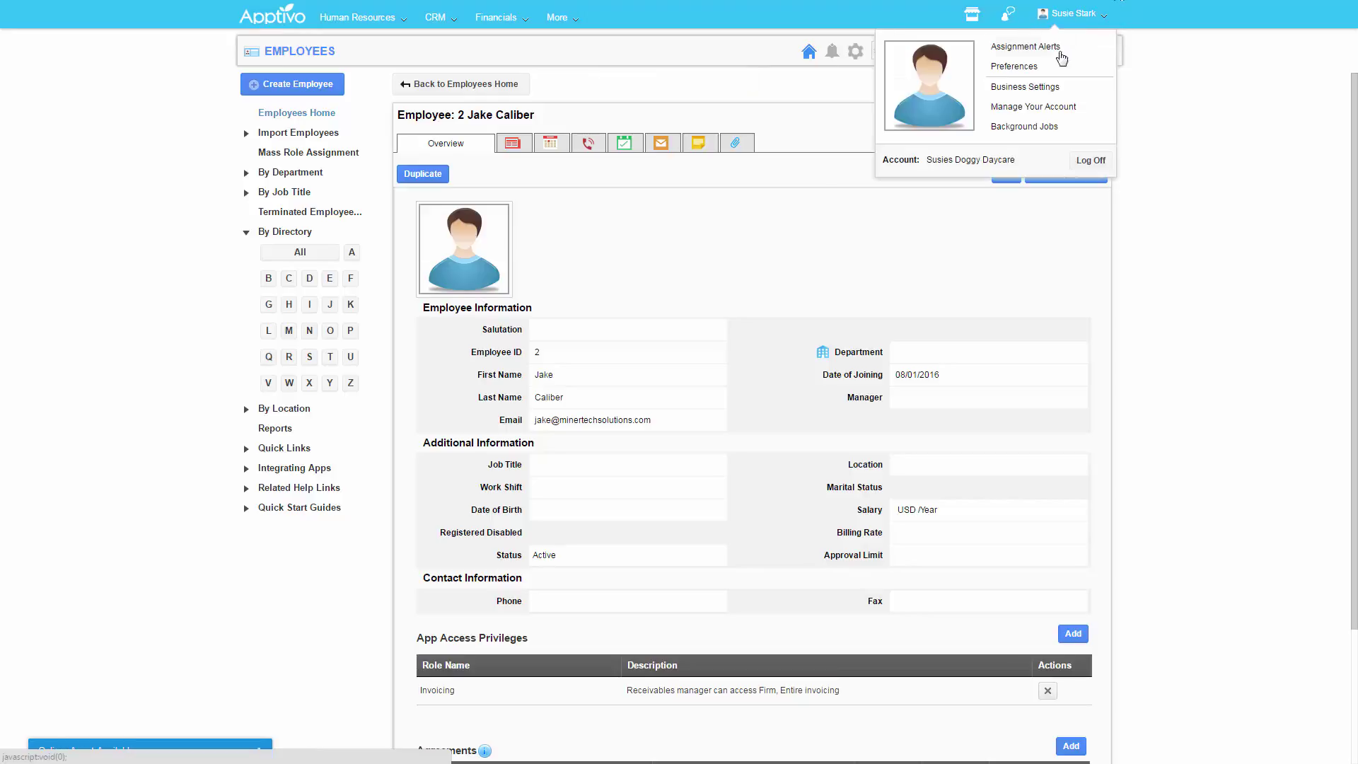
left_click(1025, 87)
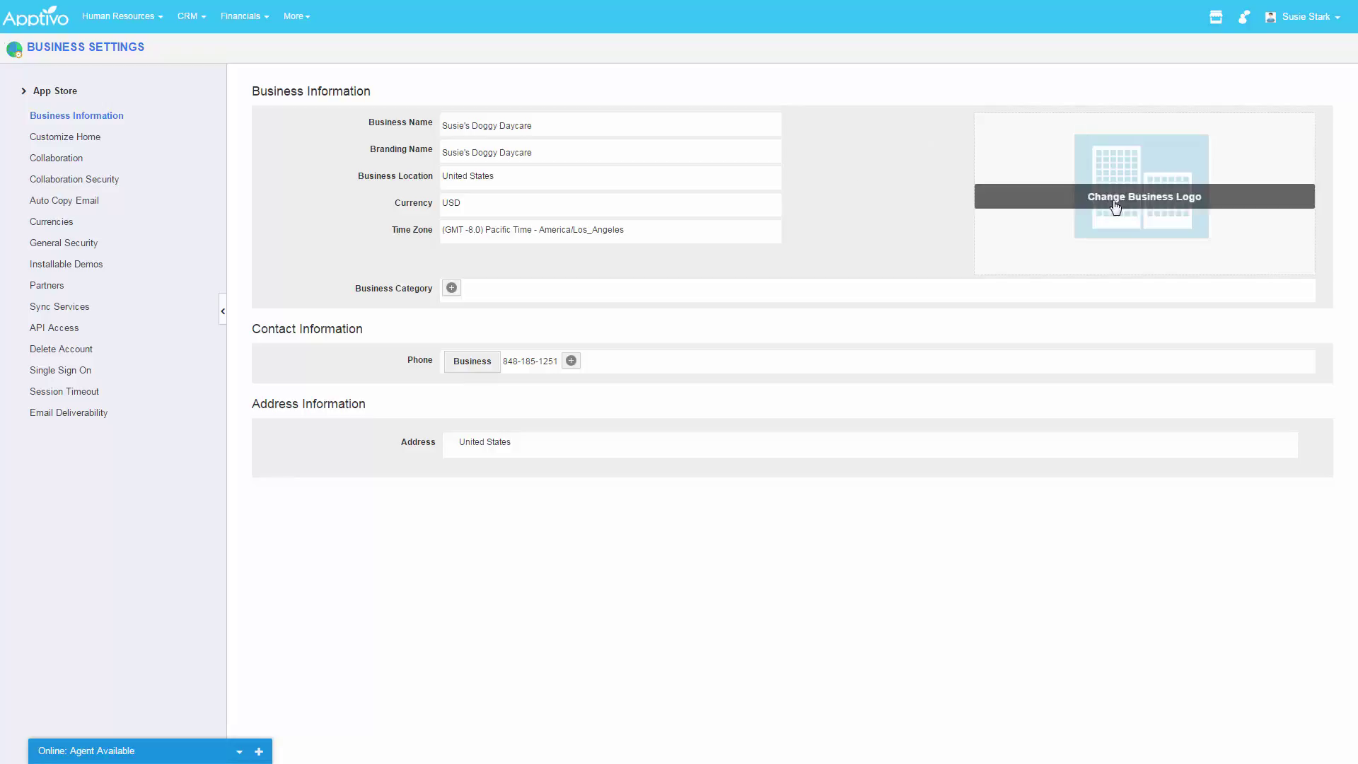
mouse_move(1141, 186)
left_click(1146, 204)
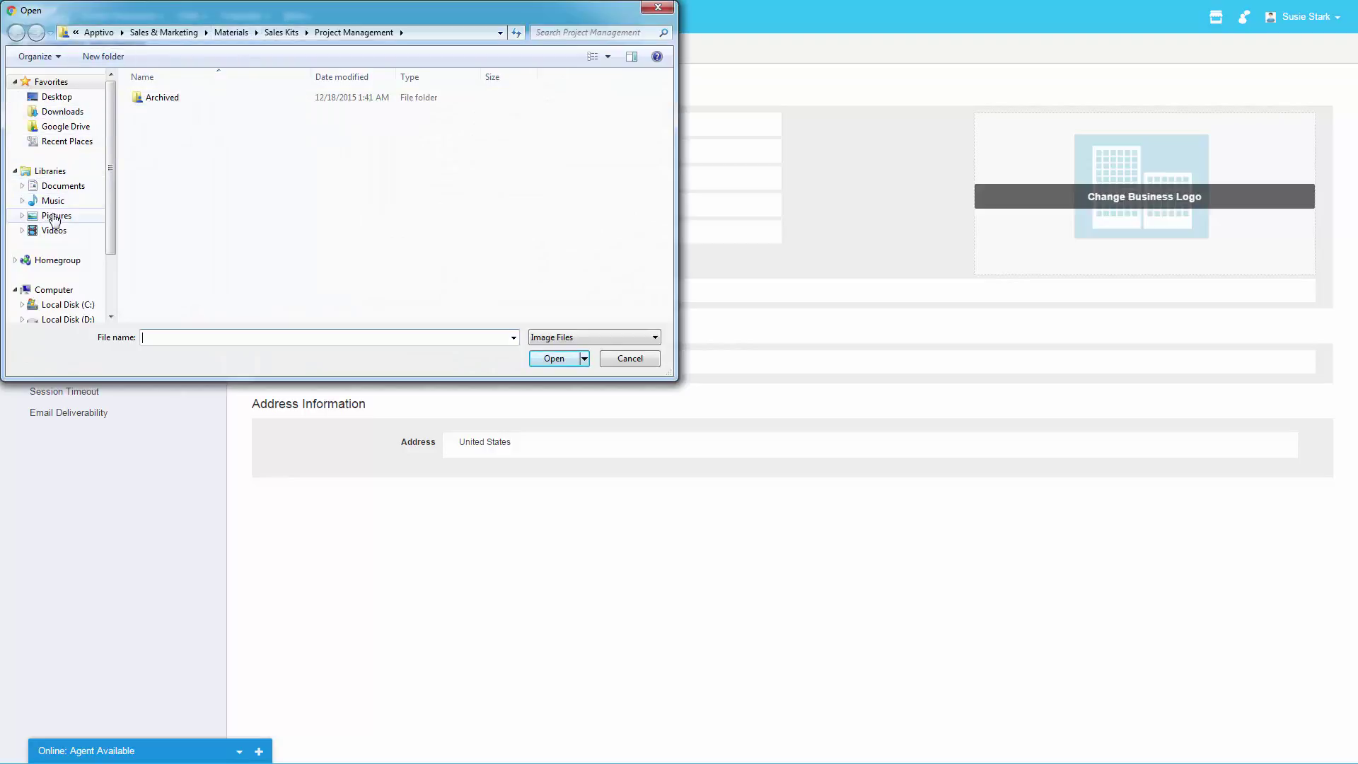
left_click(55, 216)
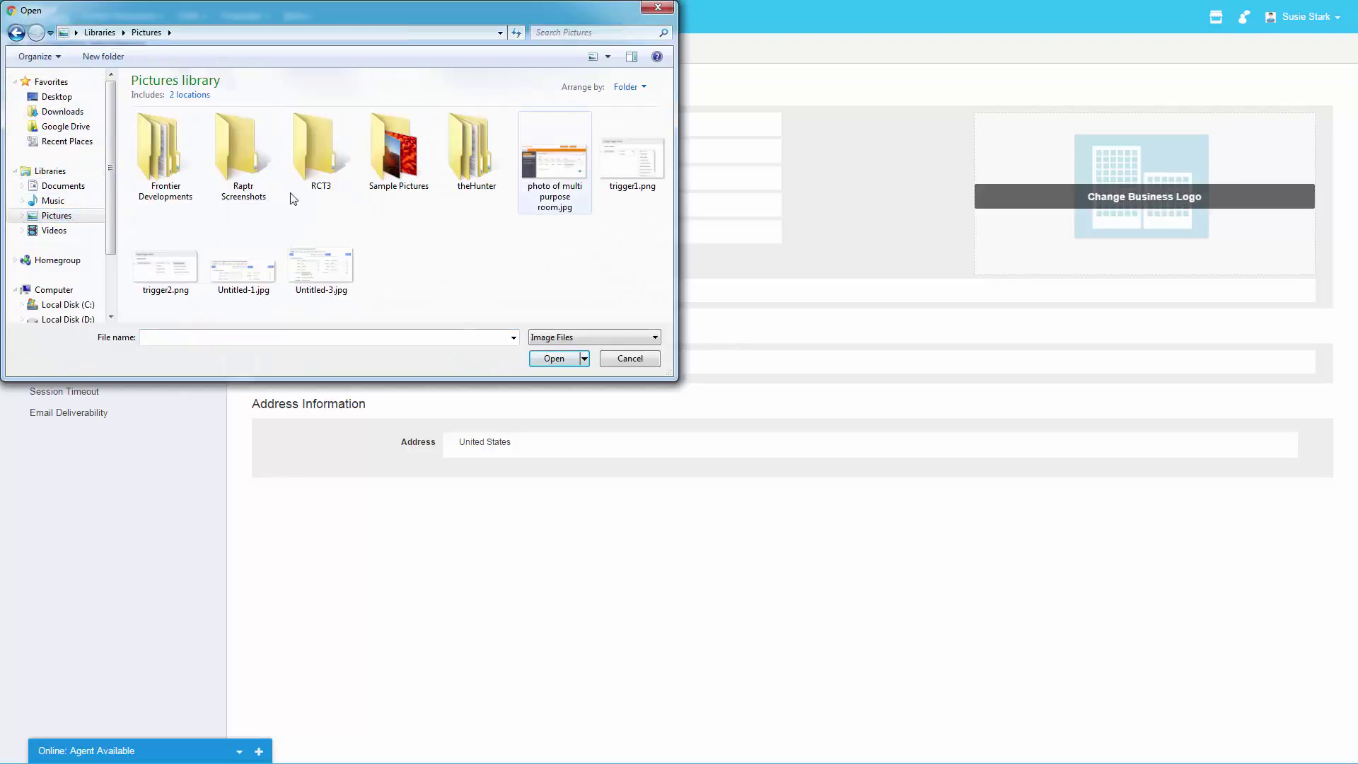
double_click(387, 143)
left_click(474, 161)
double_click(474, 161)
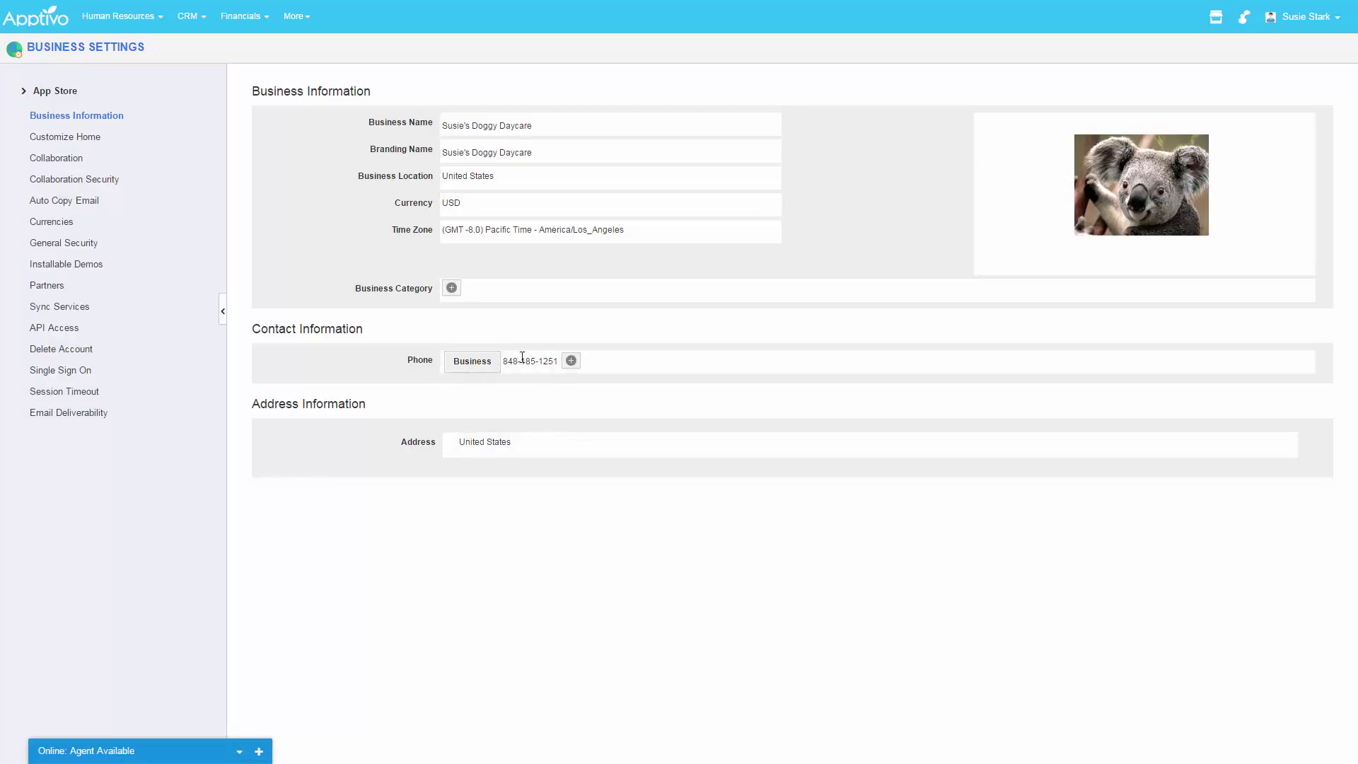
left_click(546, 443)
left_click(673, 453)
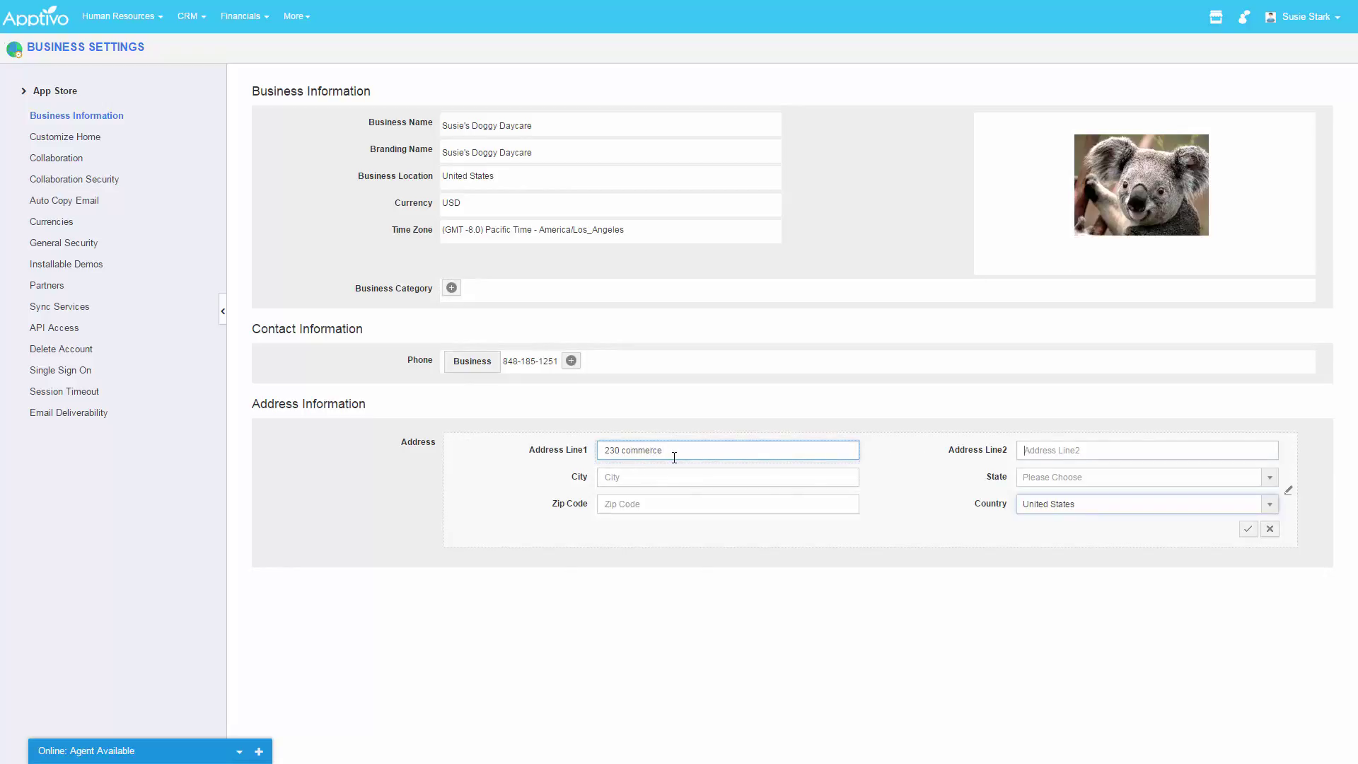
key("Tab")
key("Tab")
type("irvin")
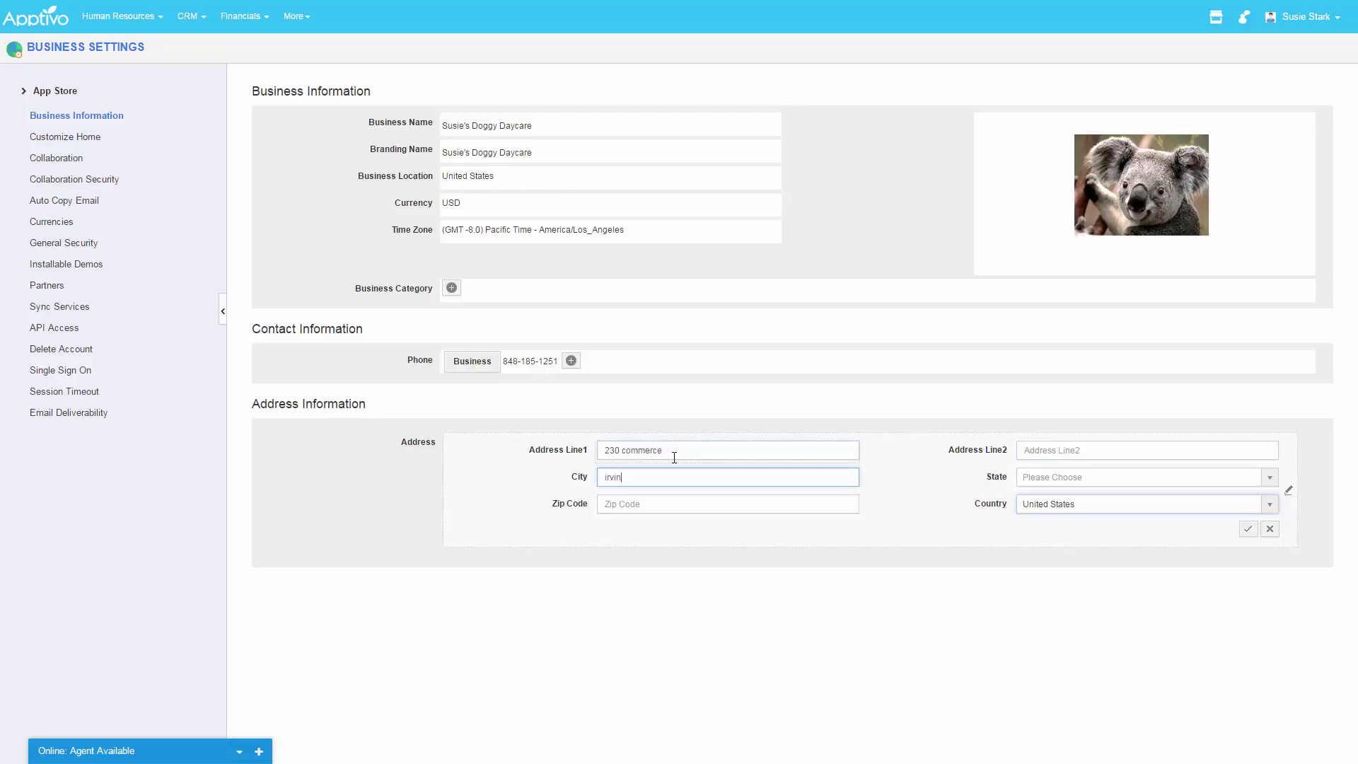
type("e")
key("Tab")
key("Tab")
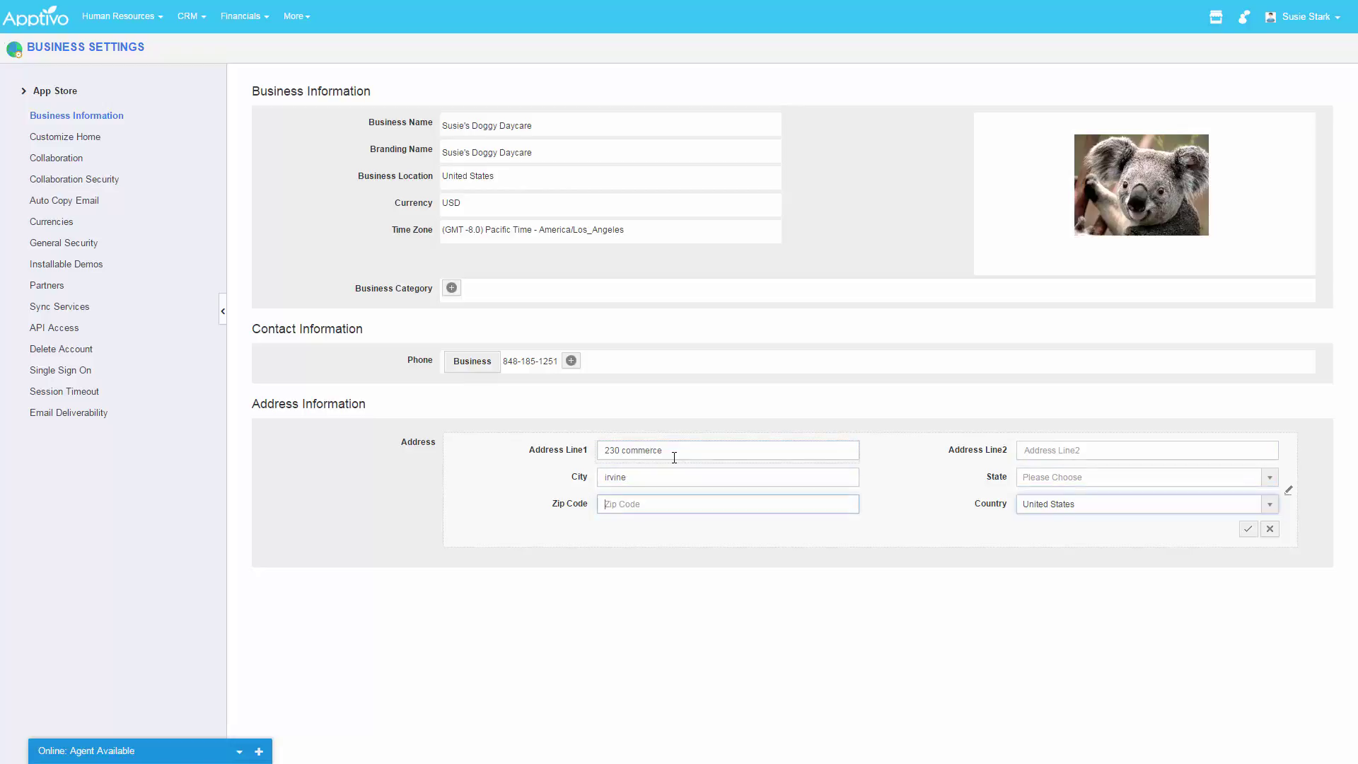
type("92602")
left_click(1050, 483)
type("c")
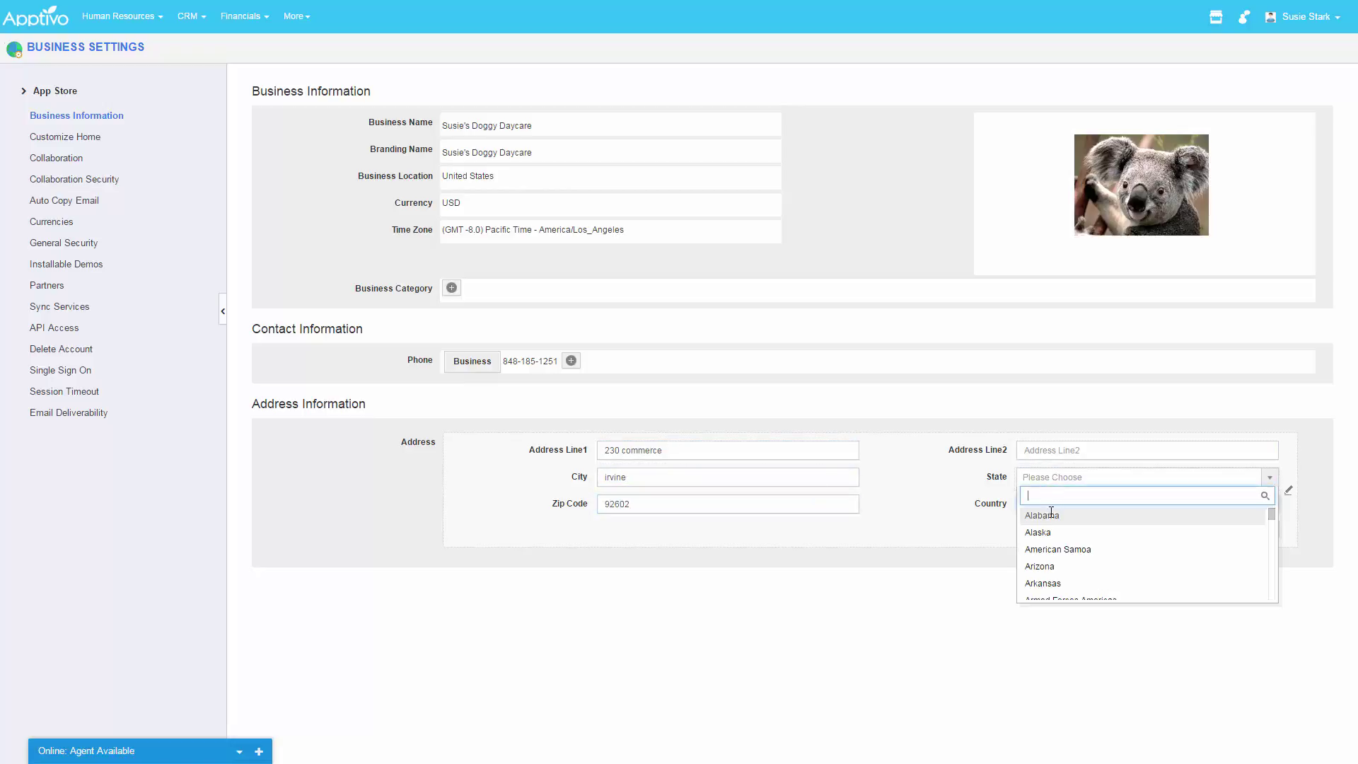
type("a")
left_click(1059, 551)
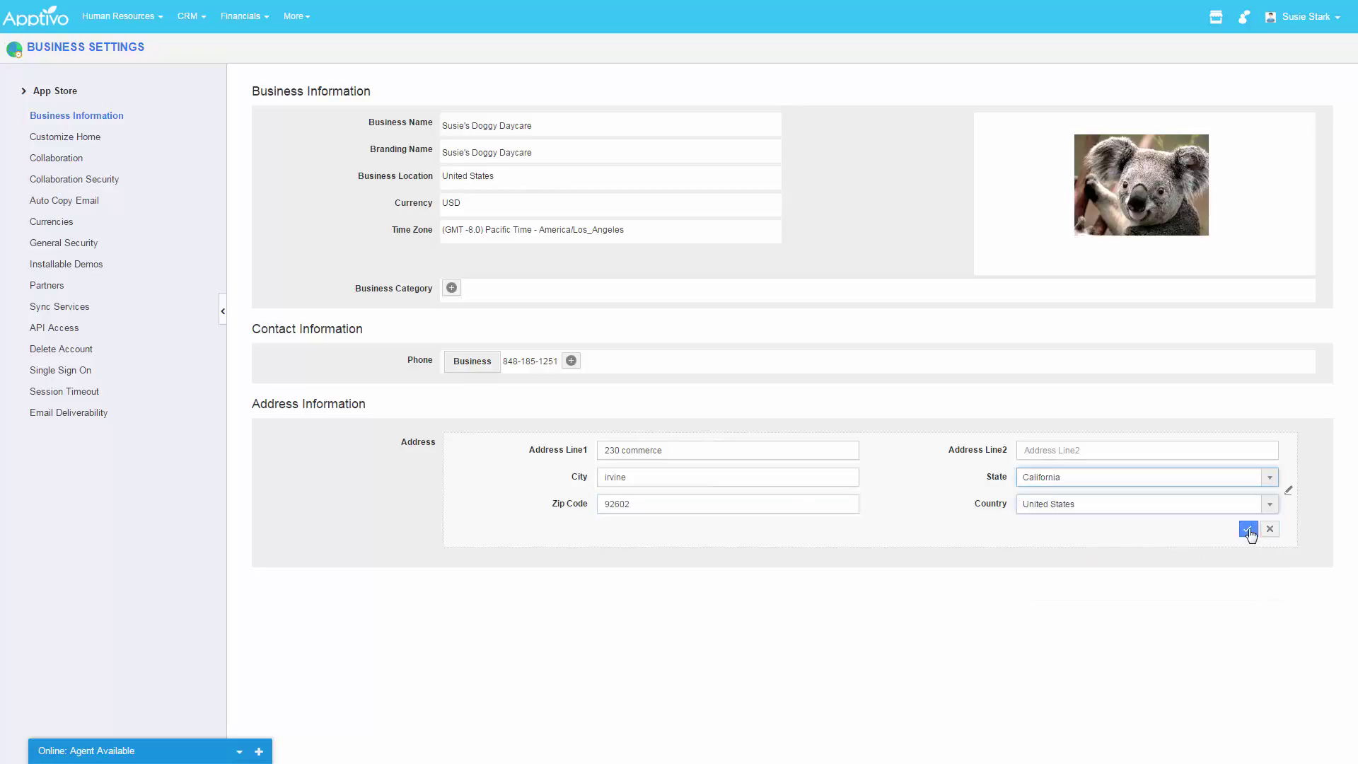
left_click(1248, 529)
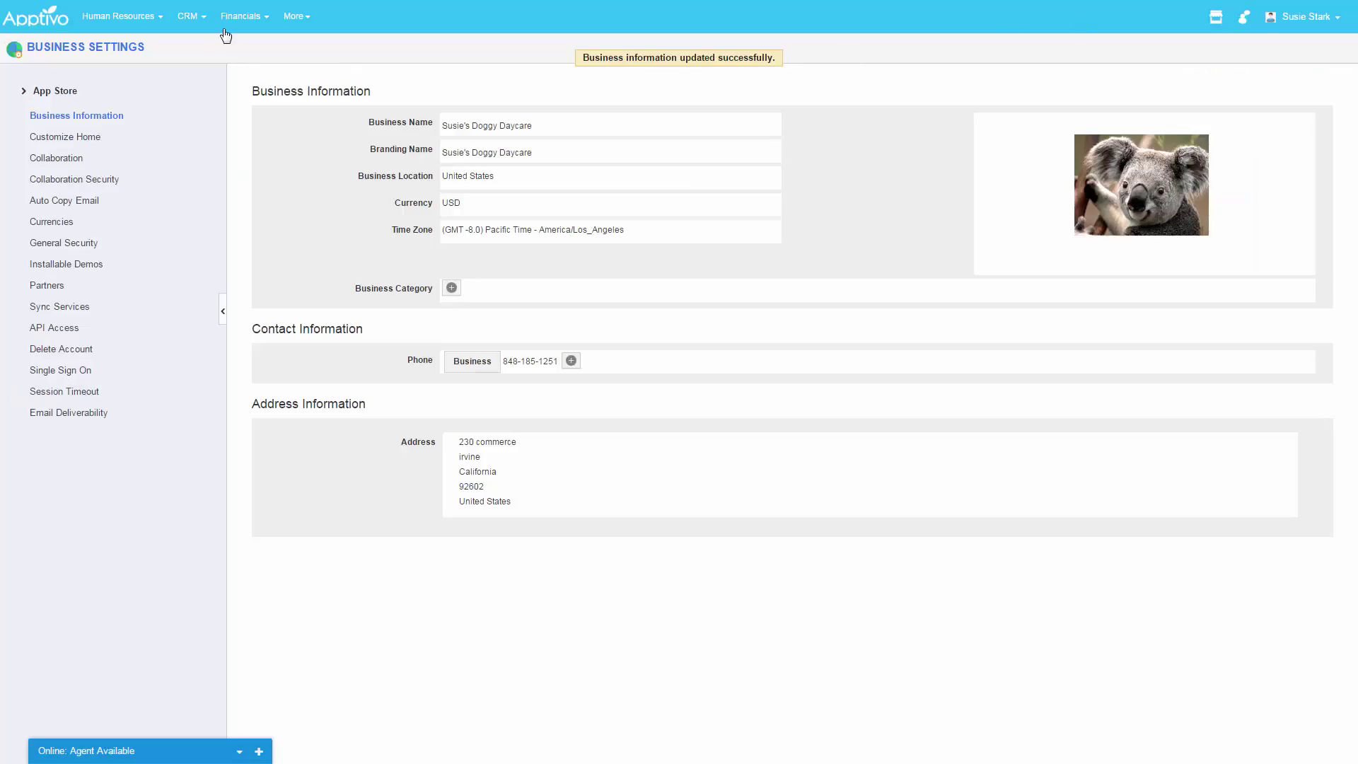
Step: Go to Invoices Settings > Invoice > Taxes, which shows no single rate taxes
left_click(252, 20)
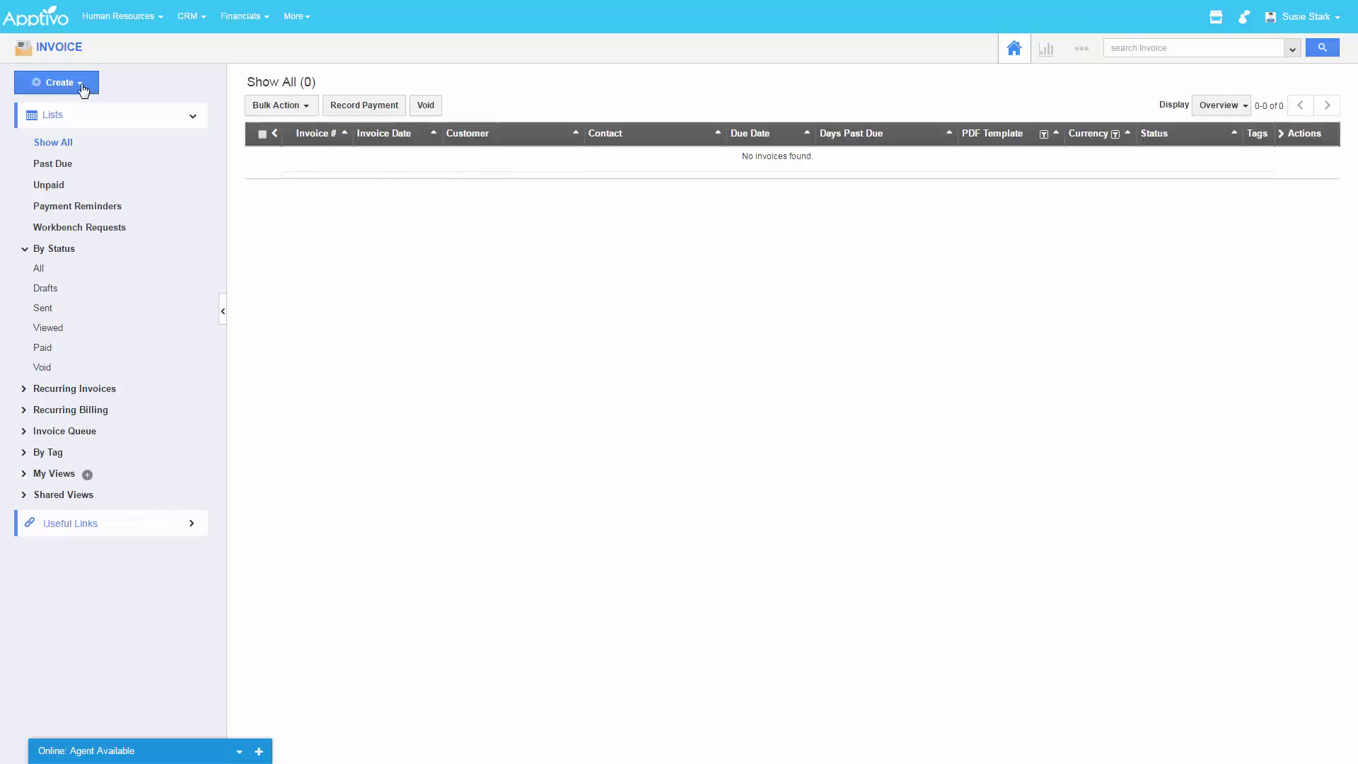
left_click(1075, 52)
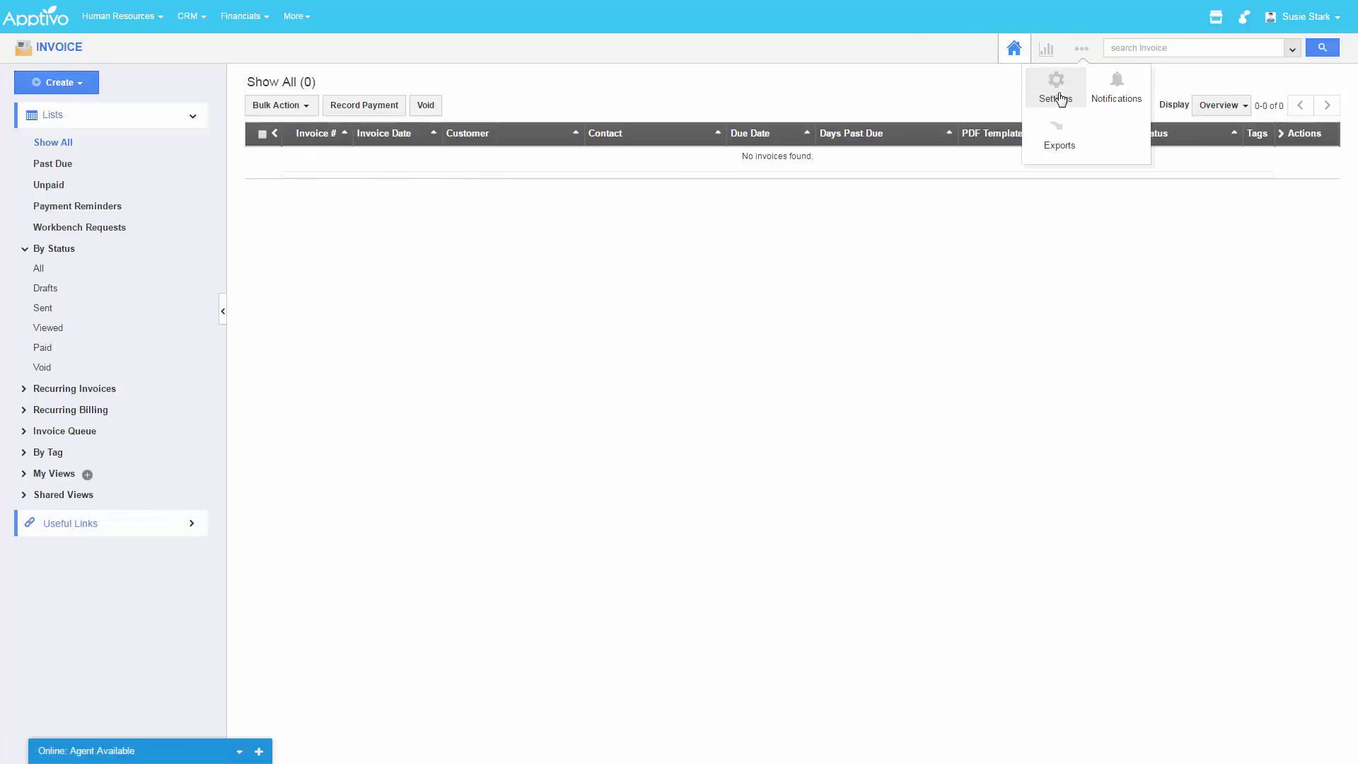
left_click(1055, 94)
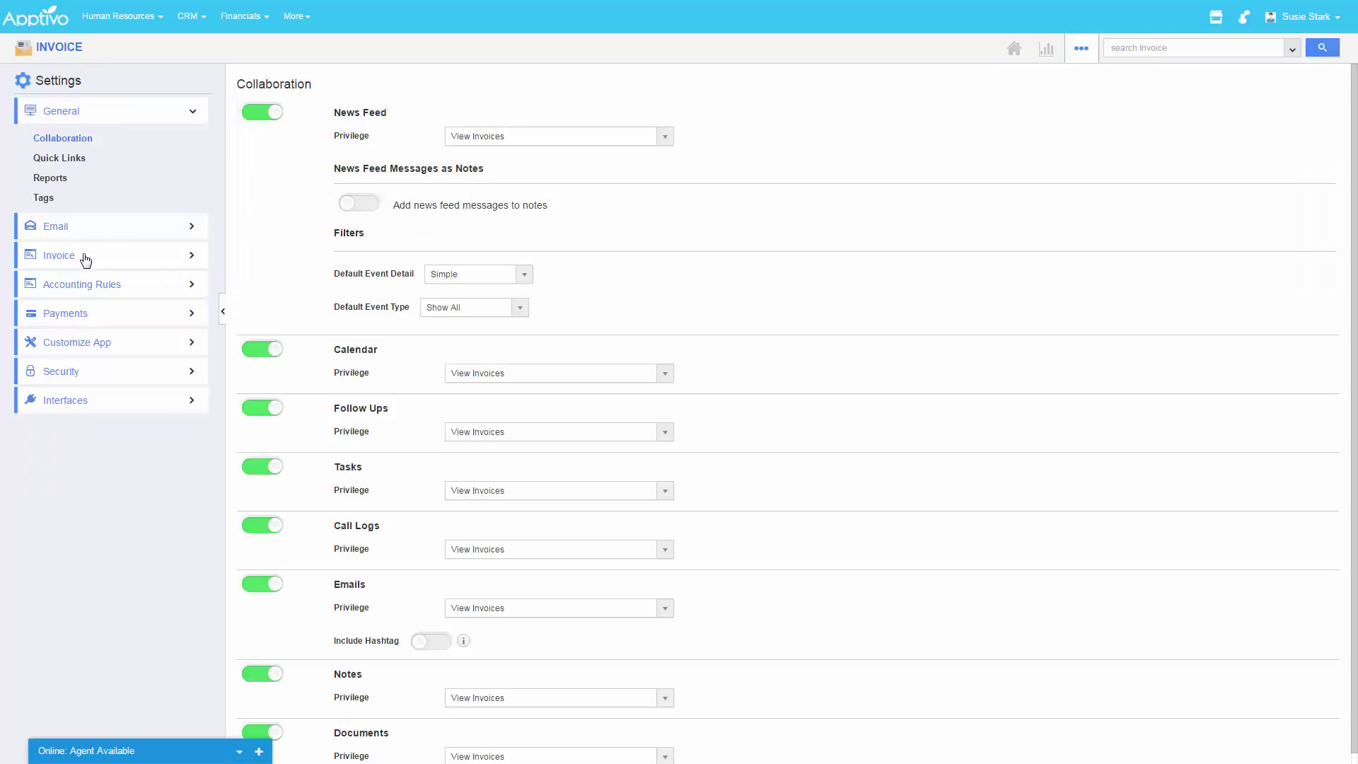
left_click(85, 261)
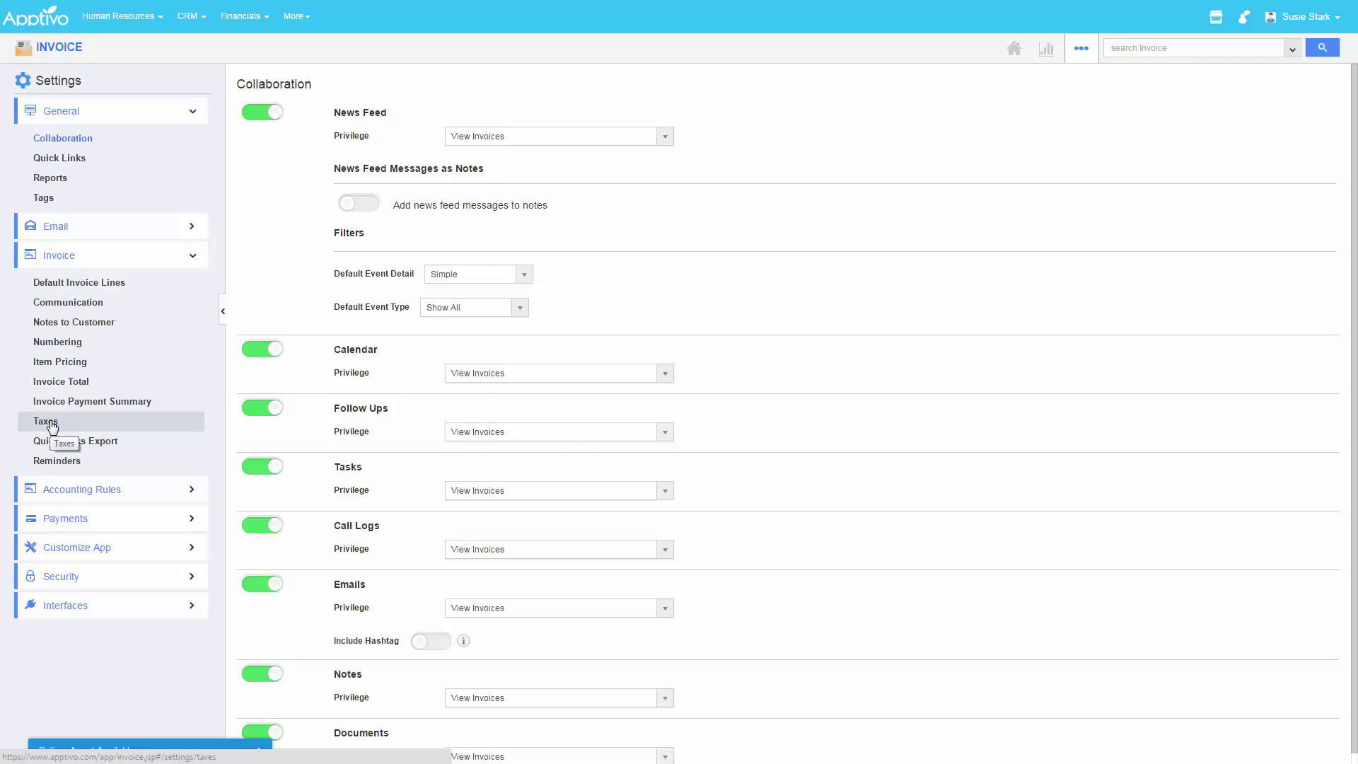
left_click(45, 422)
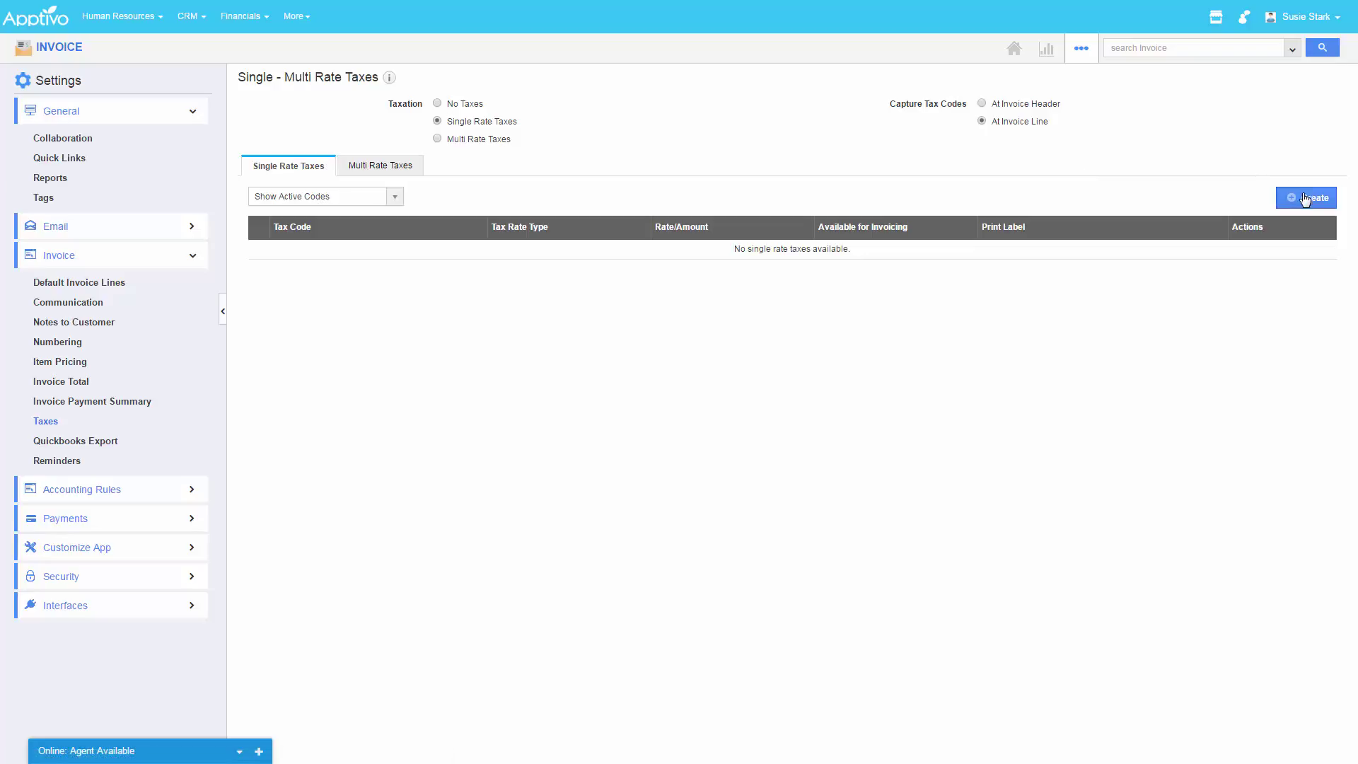
Step: Create single rate tax CA-Sales with tax authority California and a 7.5% rate
left_click(407, 171)
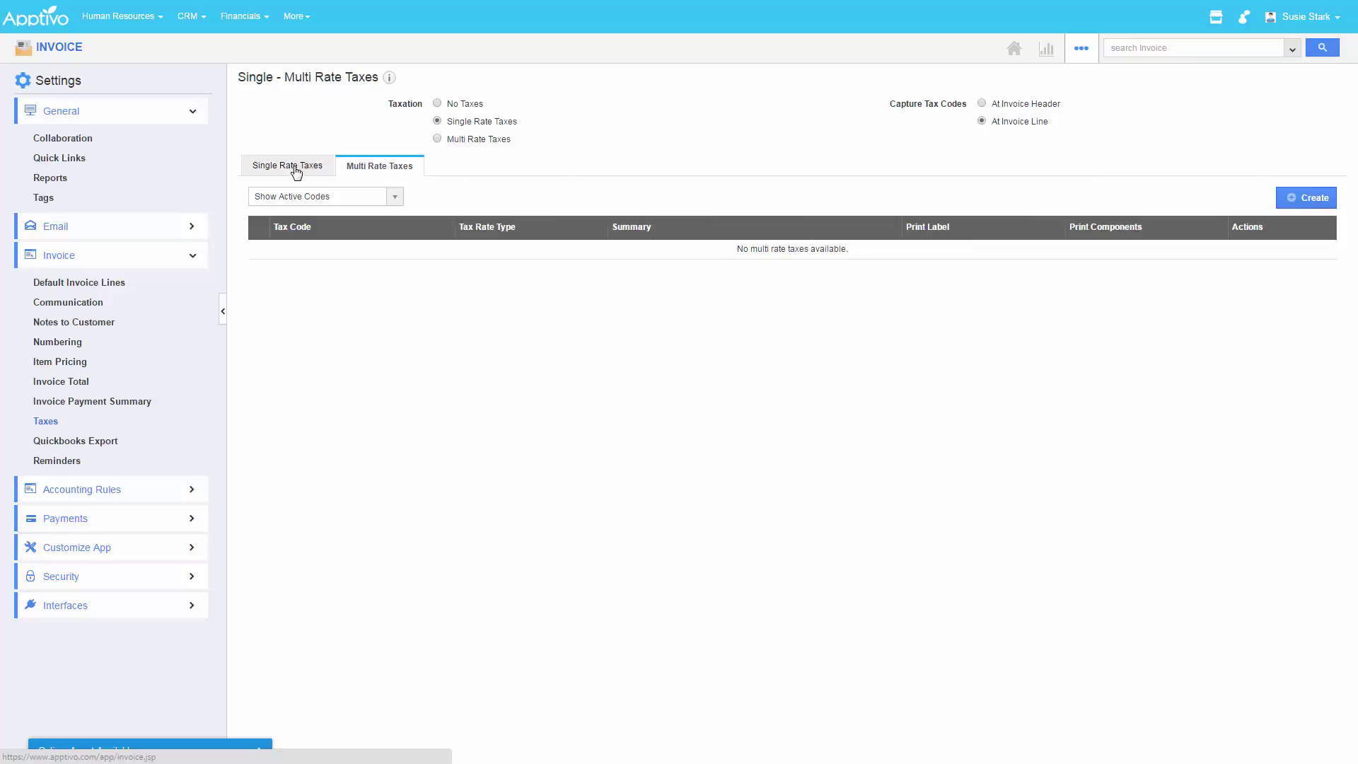
left_click(301, 167)
left_click(1327, 210)
left_click(677, 105)
type("C")
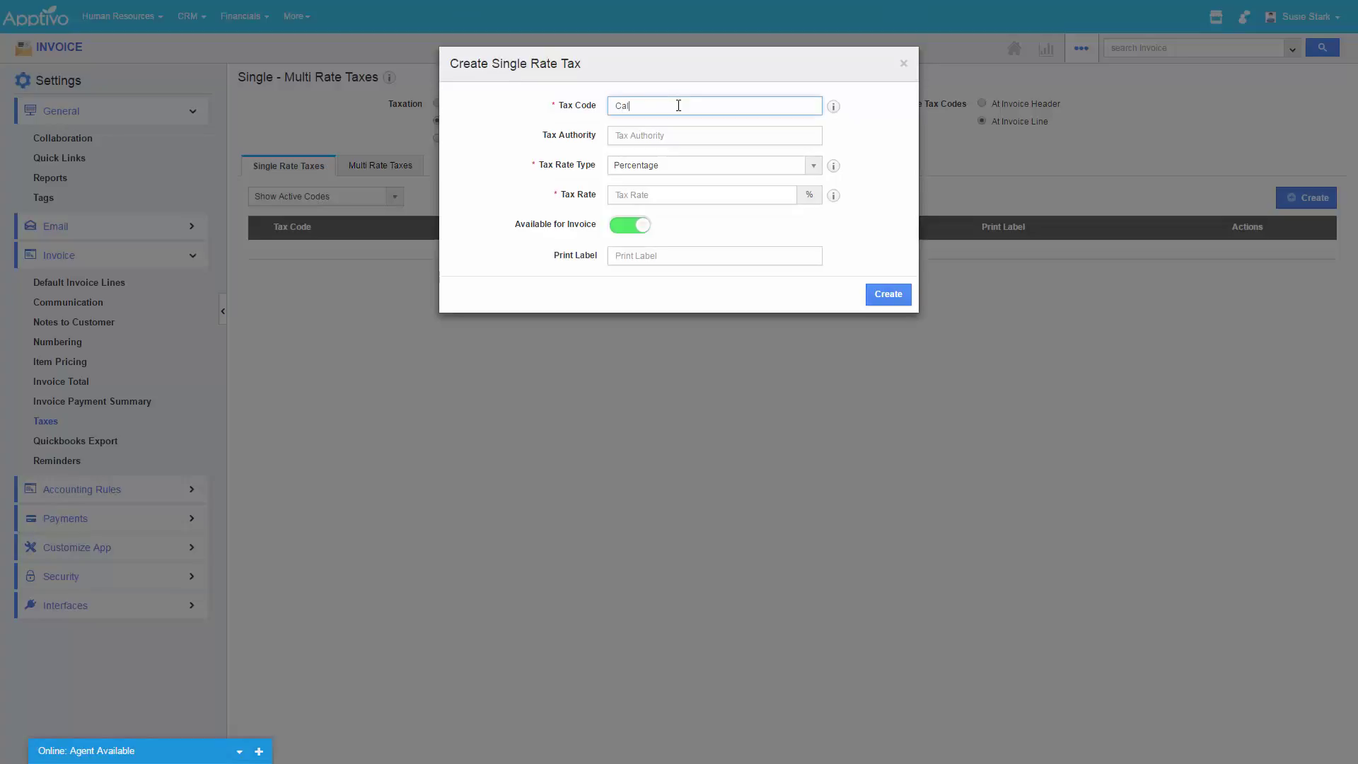
type("A-Sales")
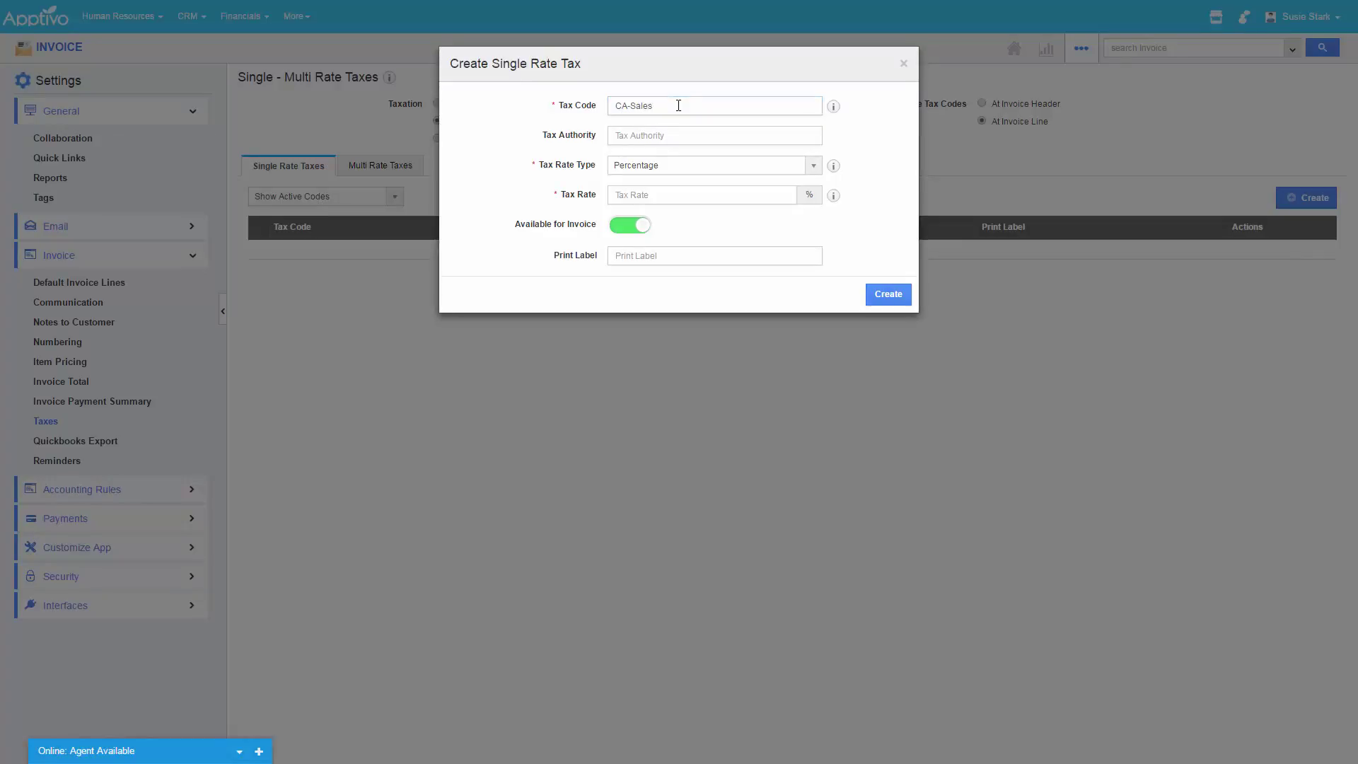
left_click(663, 139)
type("California")
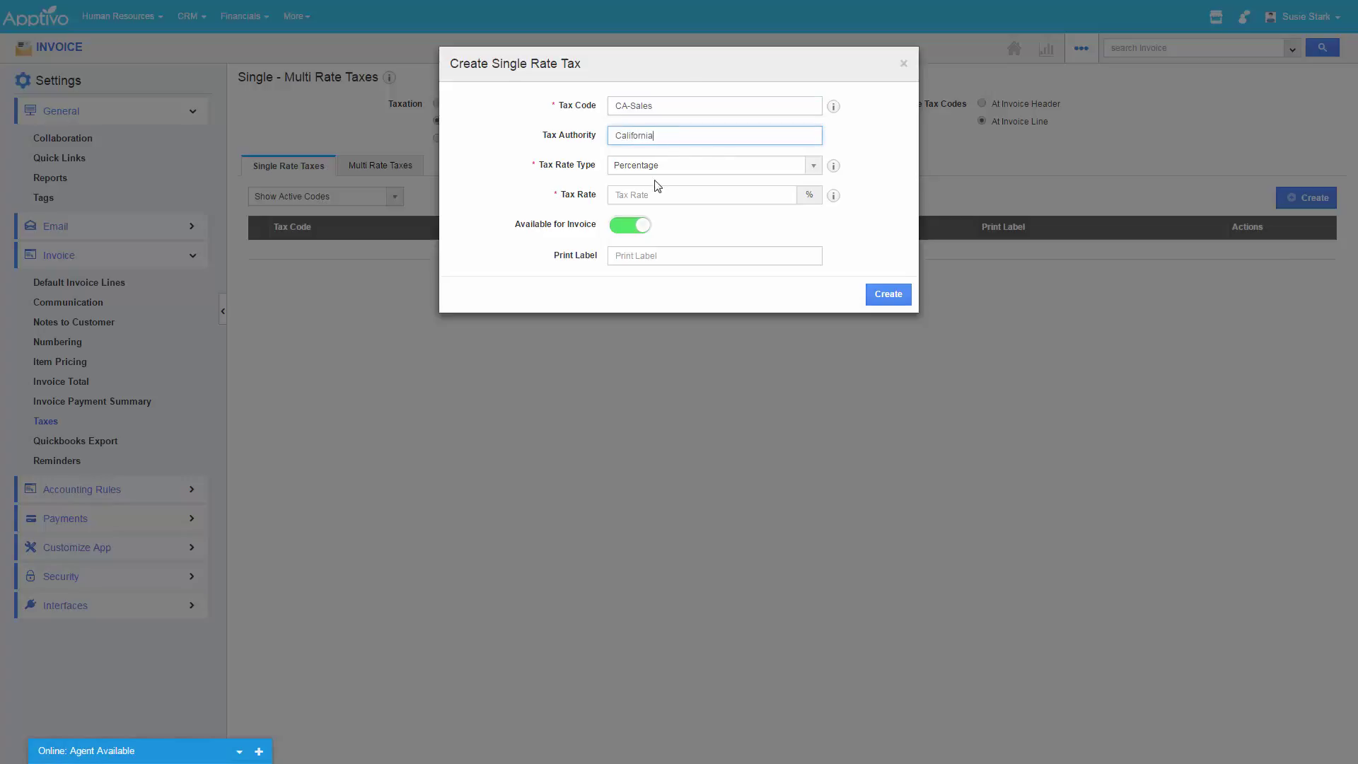
left_click(660, 196)
type("7.5")
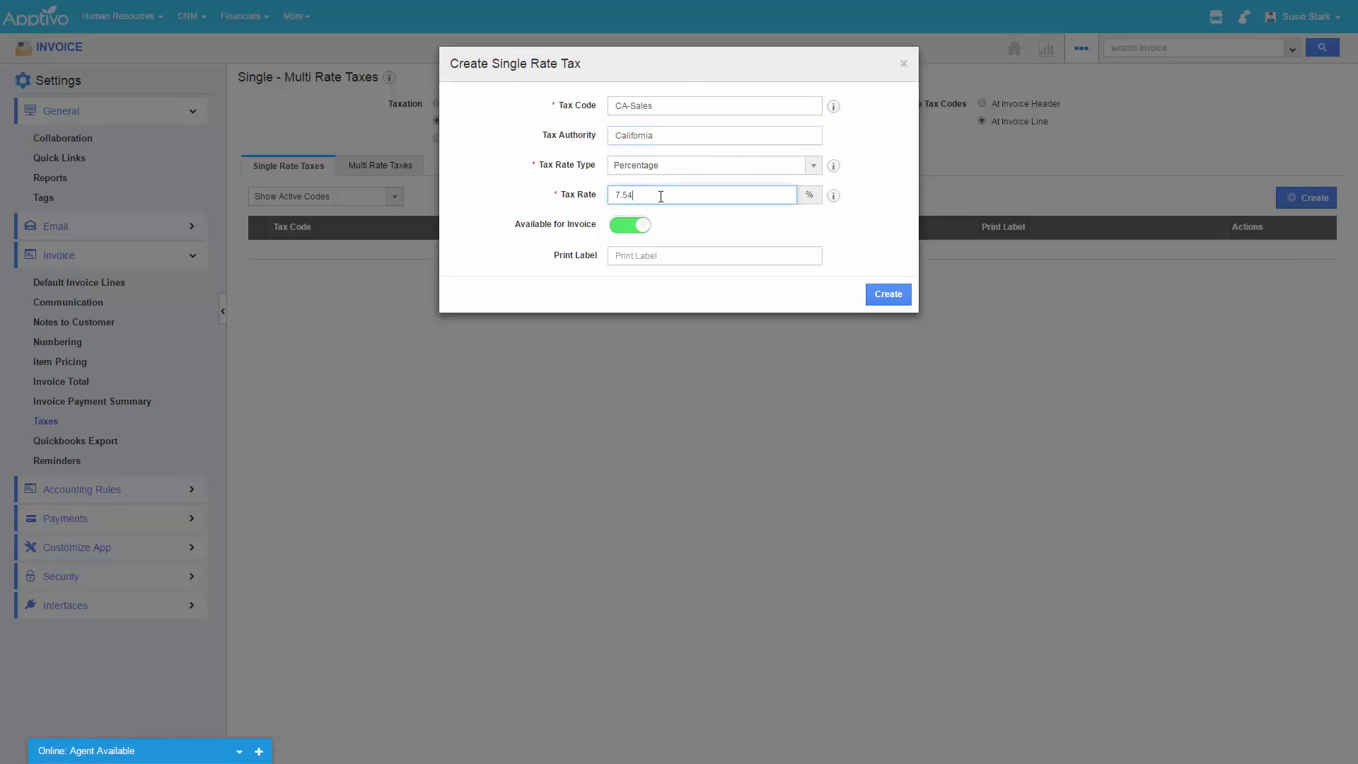
key("BackSpace")
left_click(643, 259)
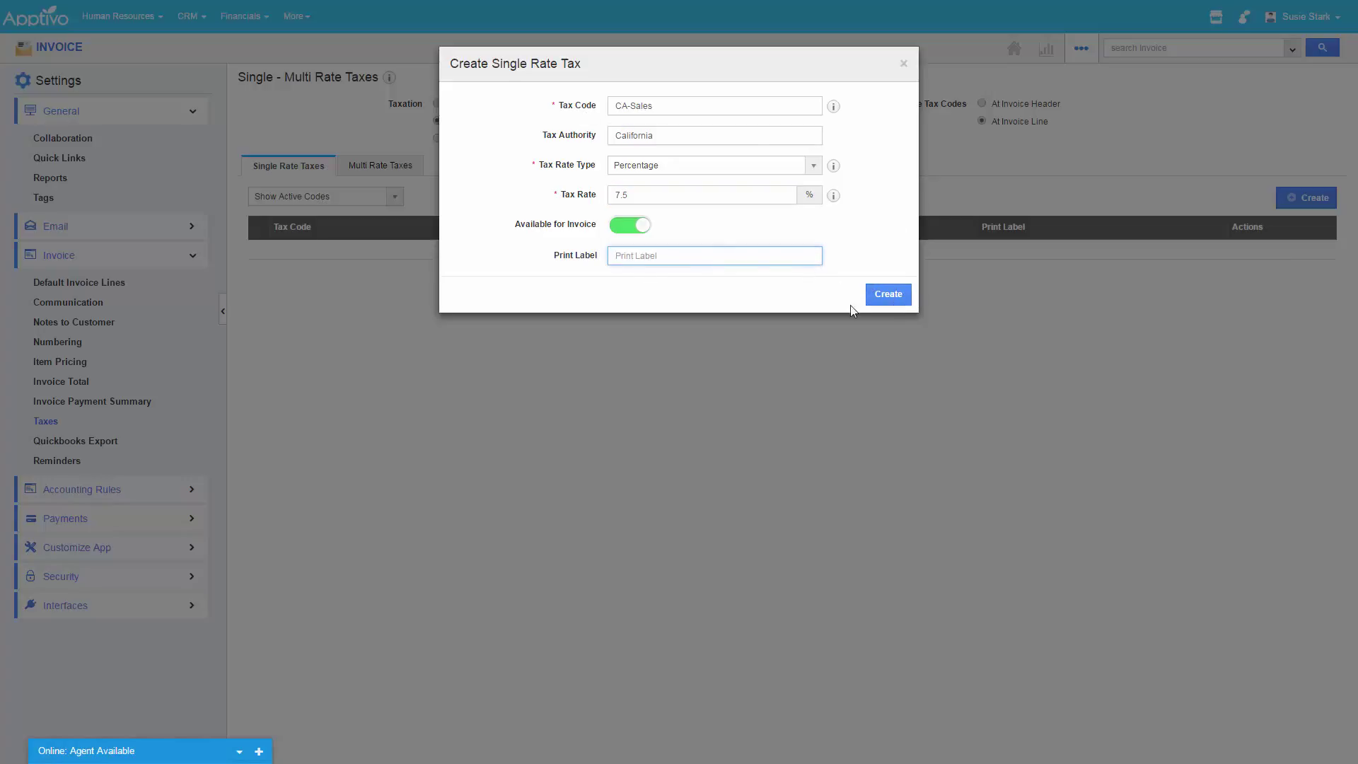
left_click(889, 295)
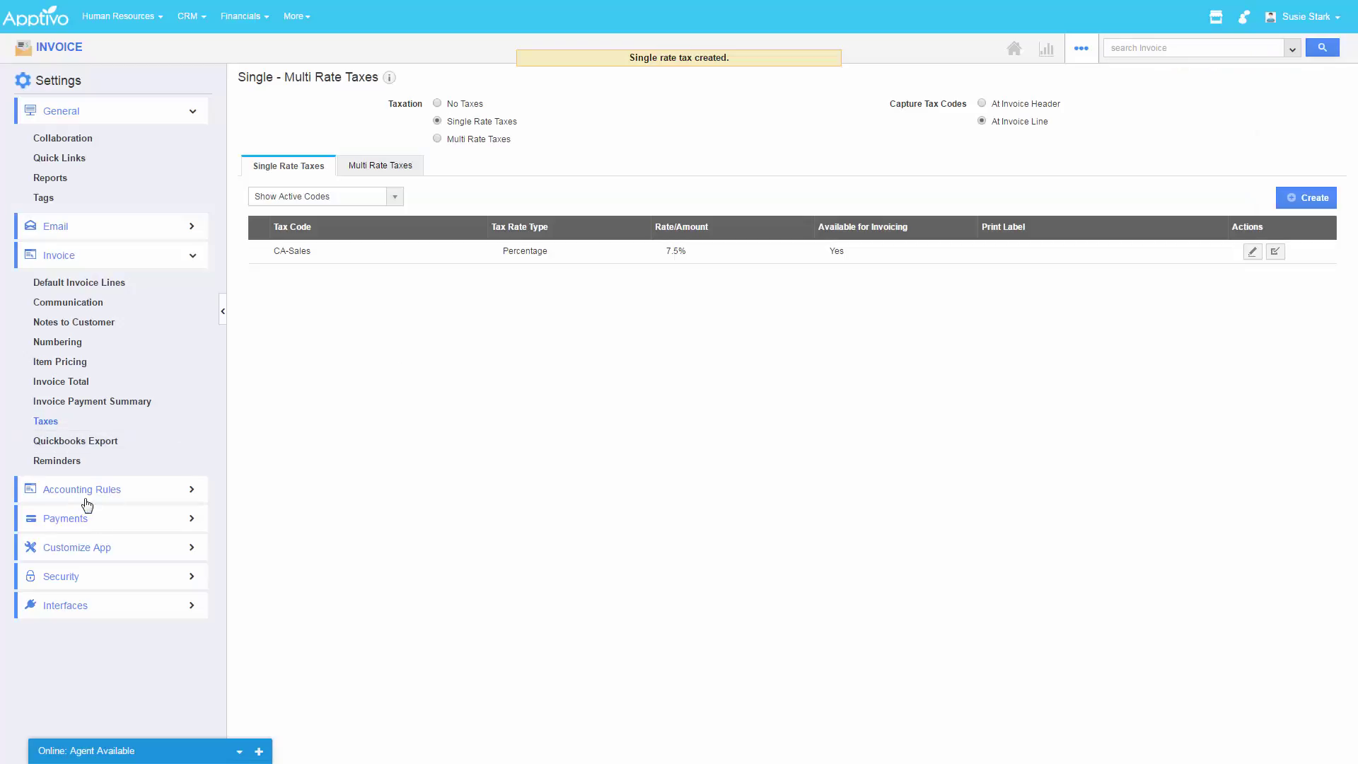
left_click(87, 551)
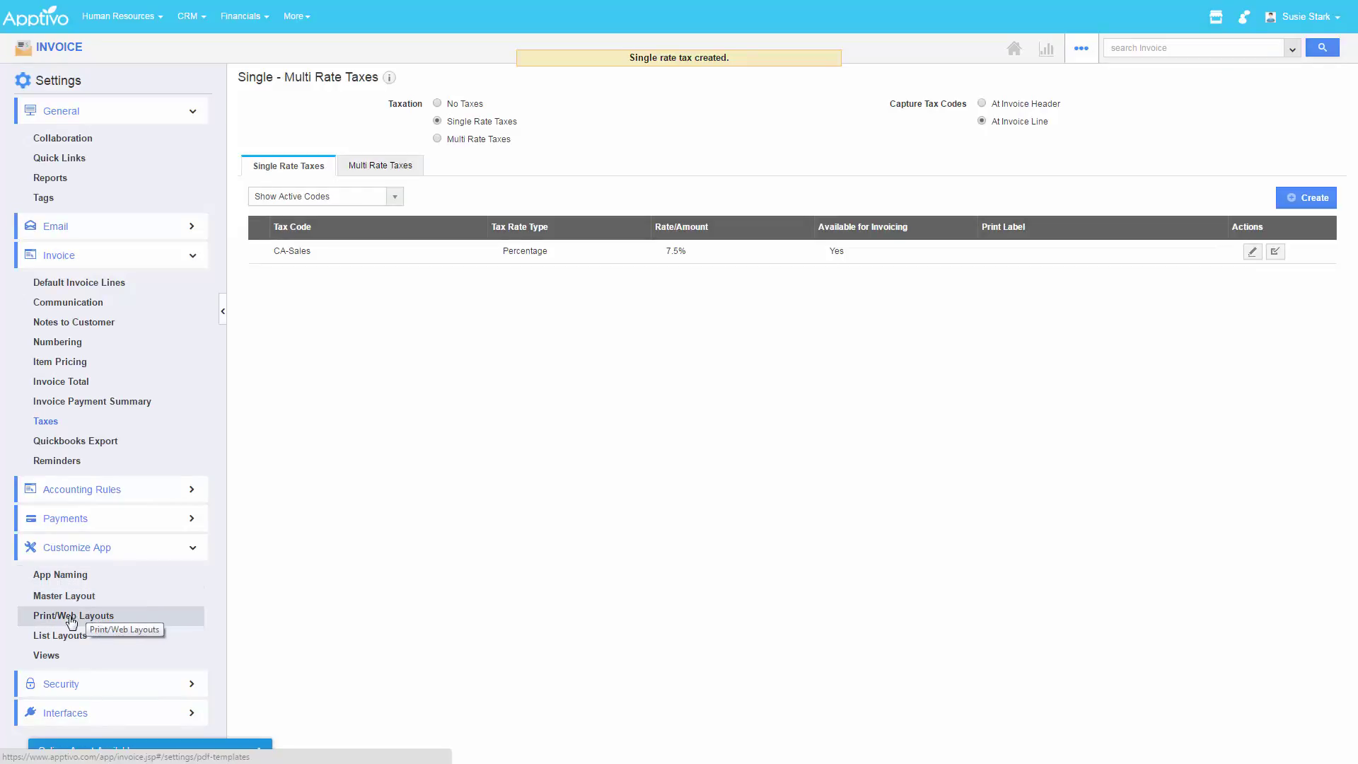
Step: Open the Default invoice template from Print/Web Layouts in the drag-and-drop editor
left_click(71, 621)
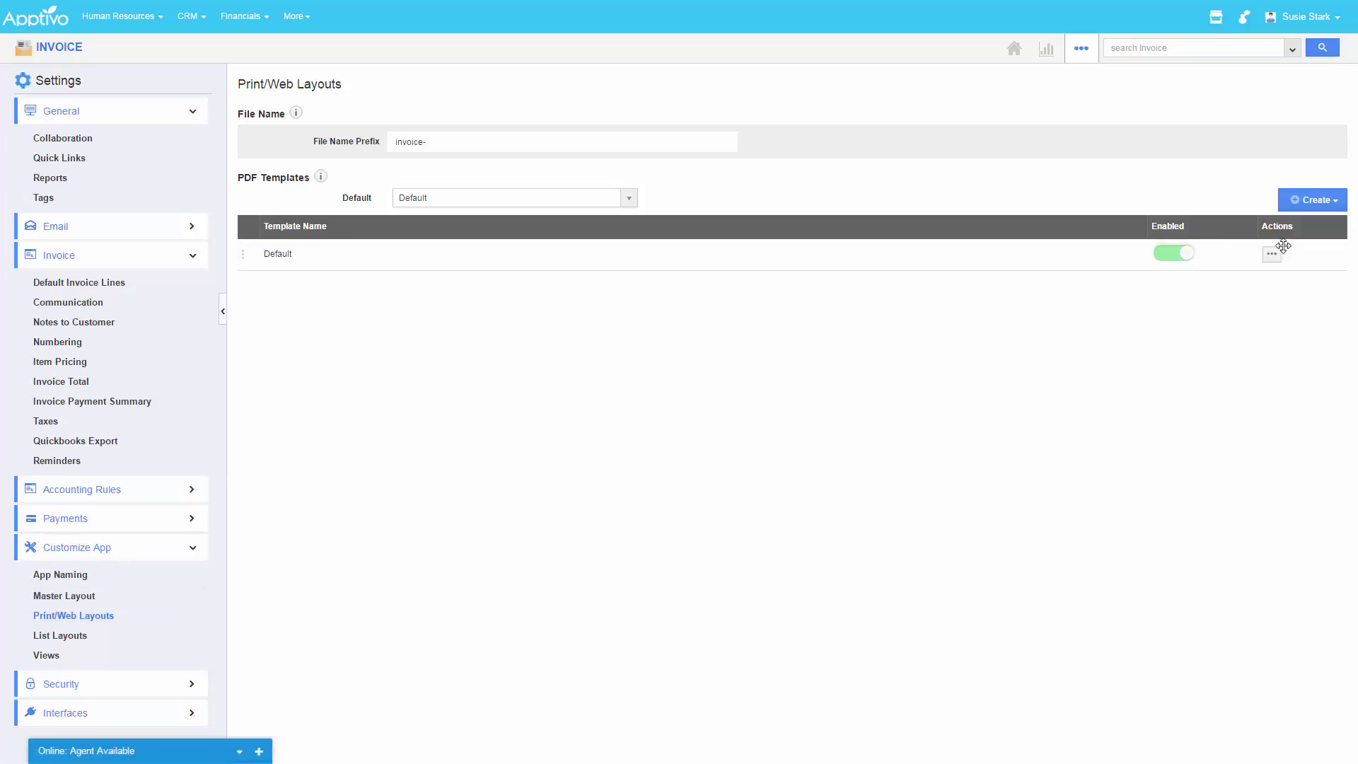
left_click(1312, 200)
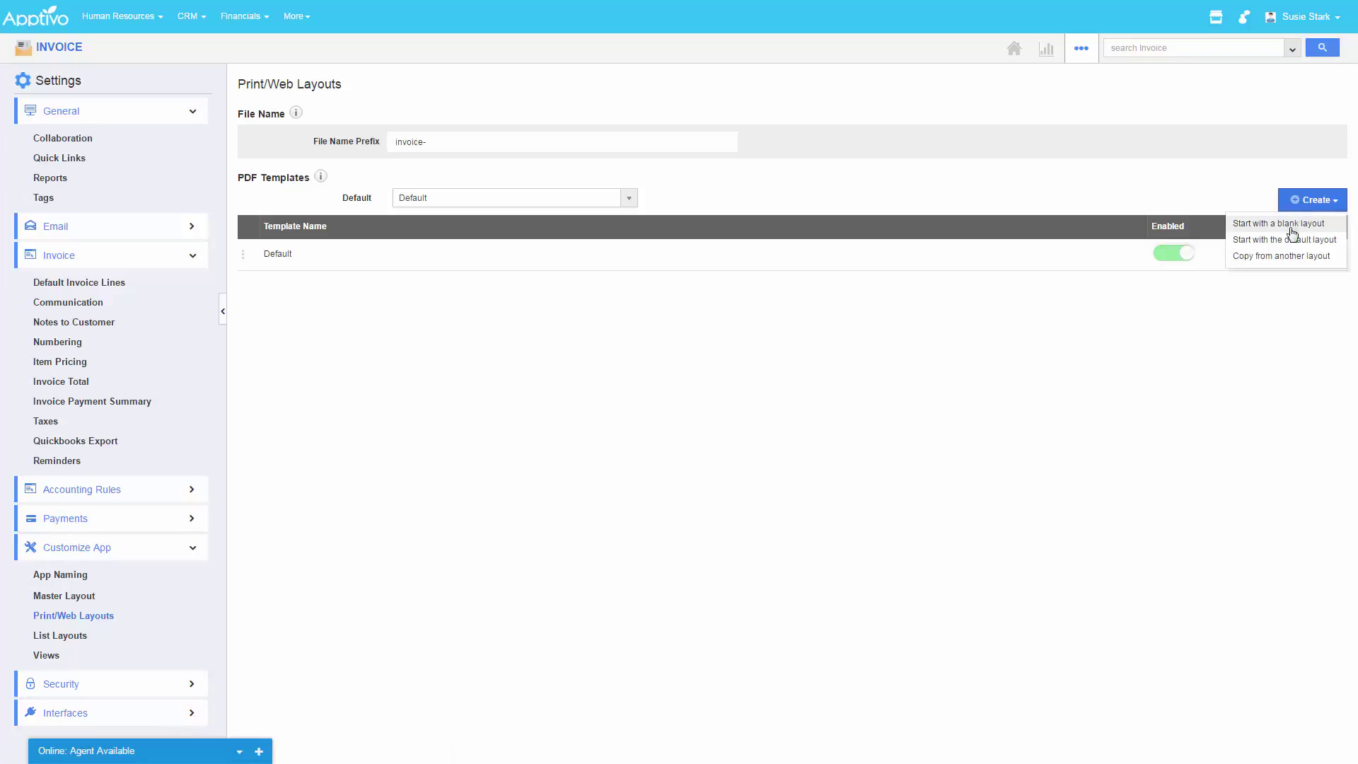
left_click(1214, 364)
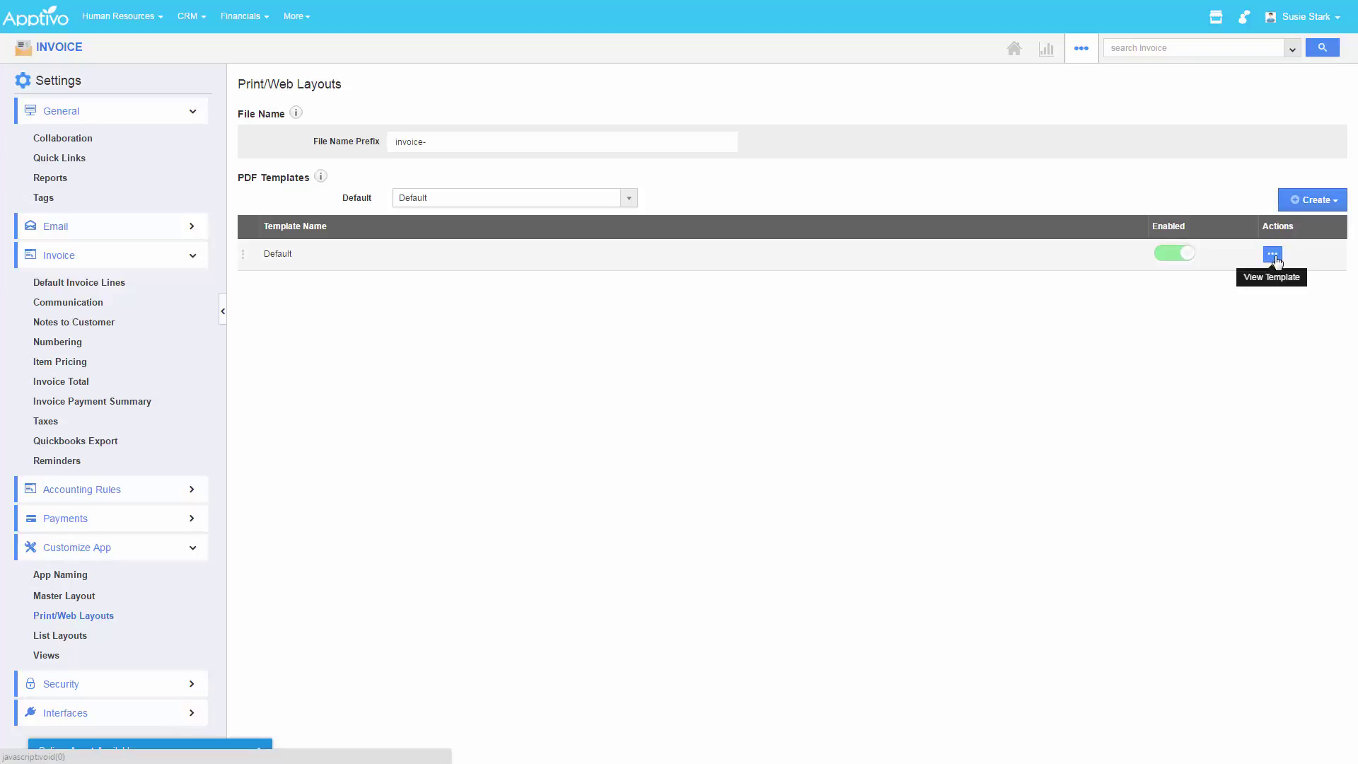
left_click(1273, 256)
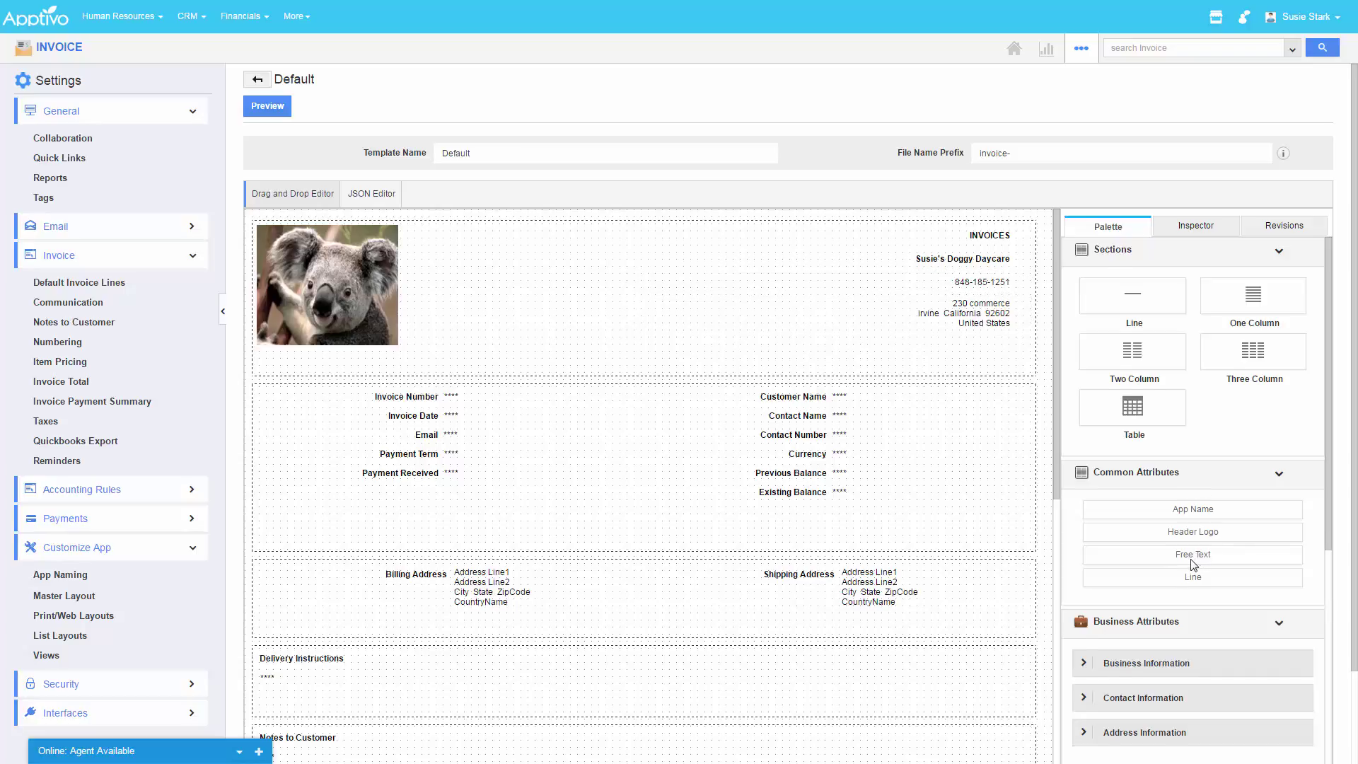
scroll(1199, 561, "down", 2)
scroll(1111, 537, "down", 1)
scroll(1112, 539, "down", 2)
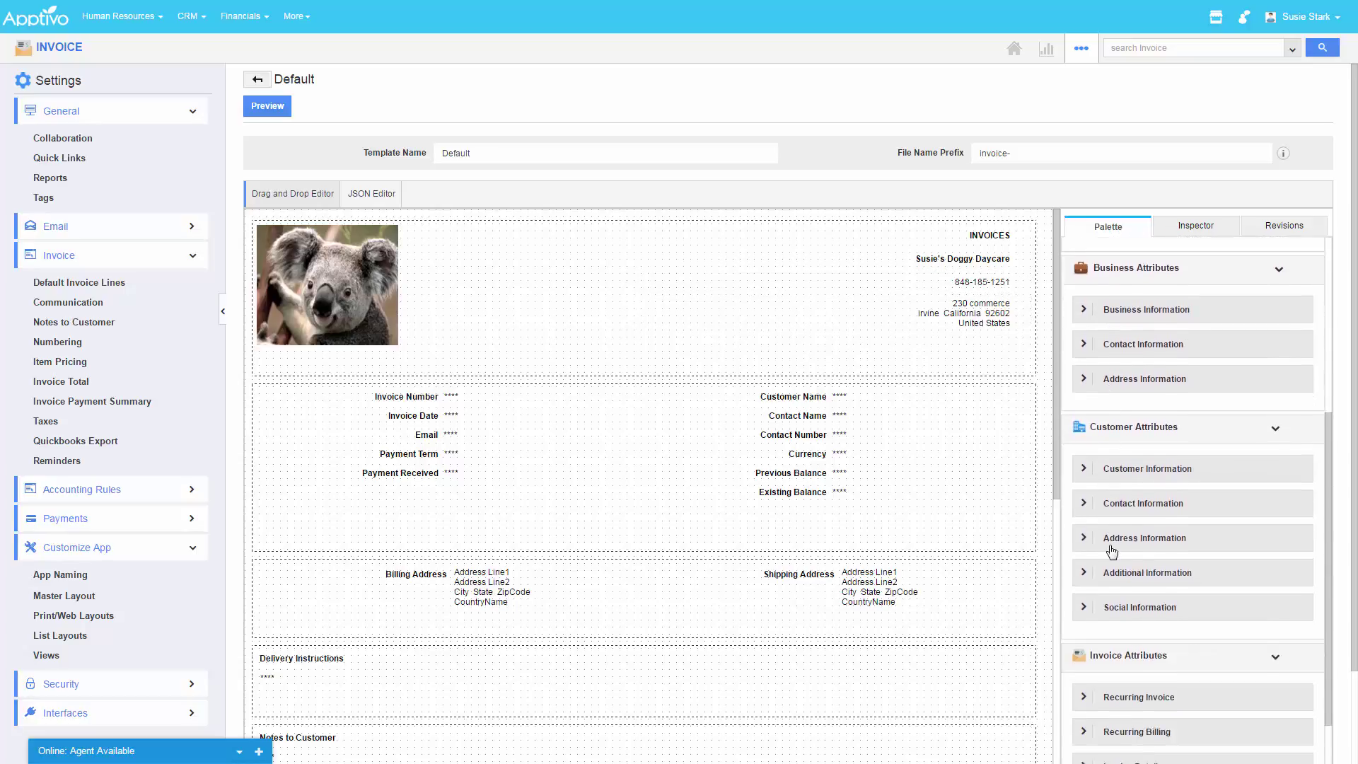
scroll(1110, 552, "down", 1)
scroll(1155, 606, "up", 1)
scroll(1156, 606, "up", 3)
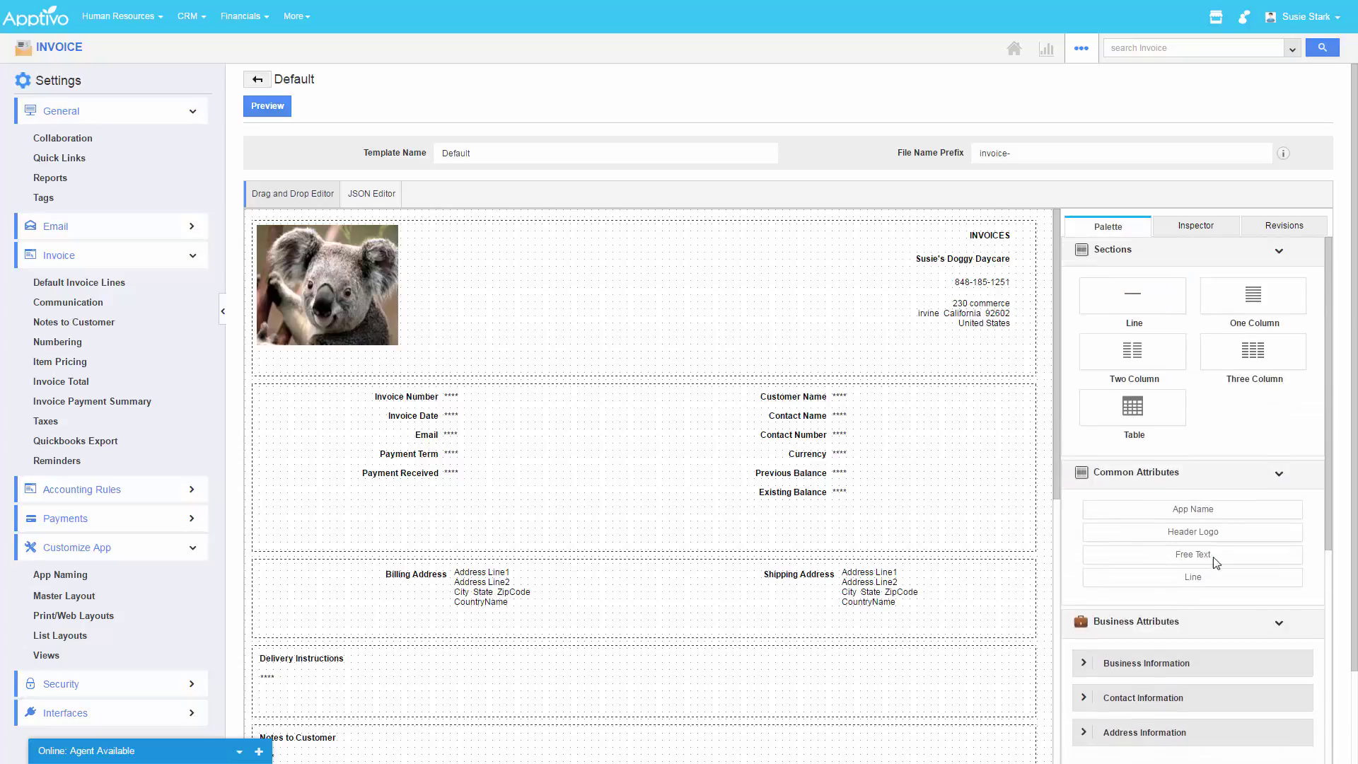
mouse_move(1196, 555)
left_mouse_down()
mouse_move(977, 300)
mouse_move(964, 351)
left_mouse_up()
left_click_drag(648, 351, 667, 347)
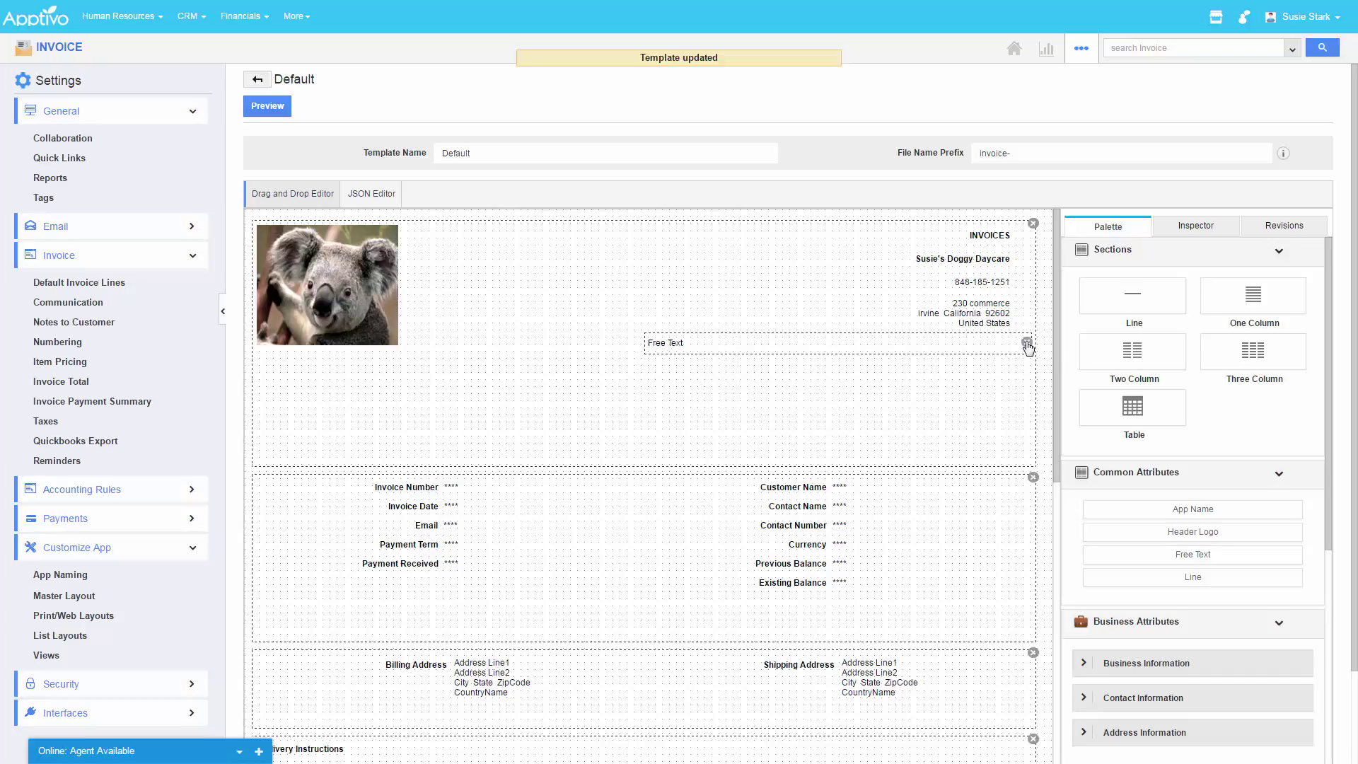
scroll(791, 468, "down", 3)
scroll(788, 484, "down", 3)
scroll(785, 510, "down", 3)
scroll(768, 660, "down", 2)
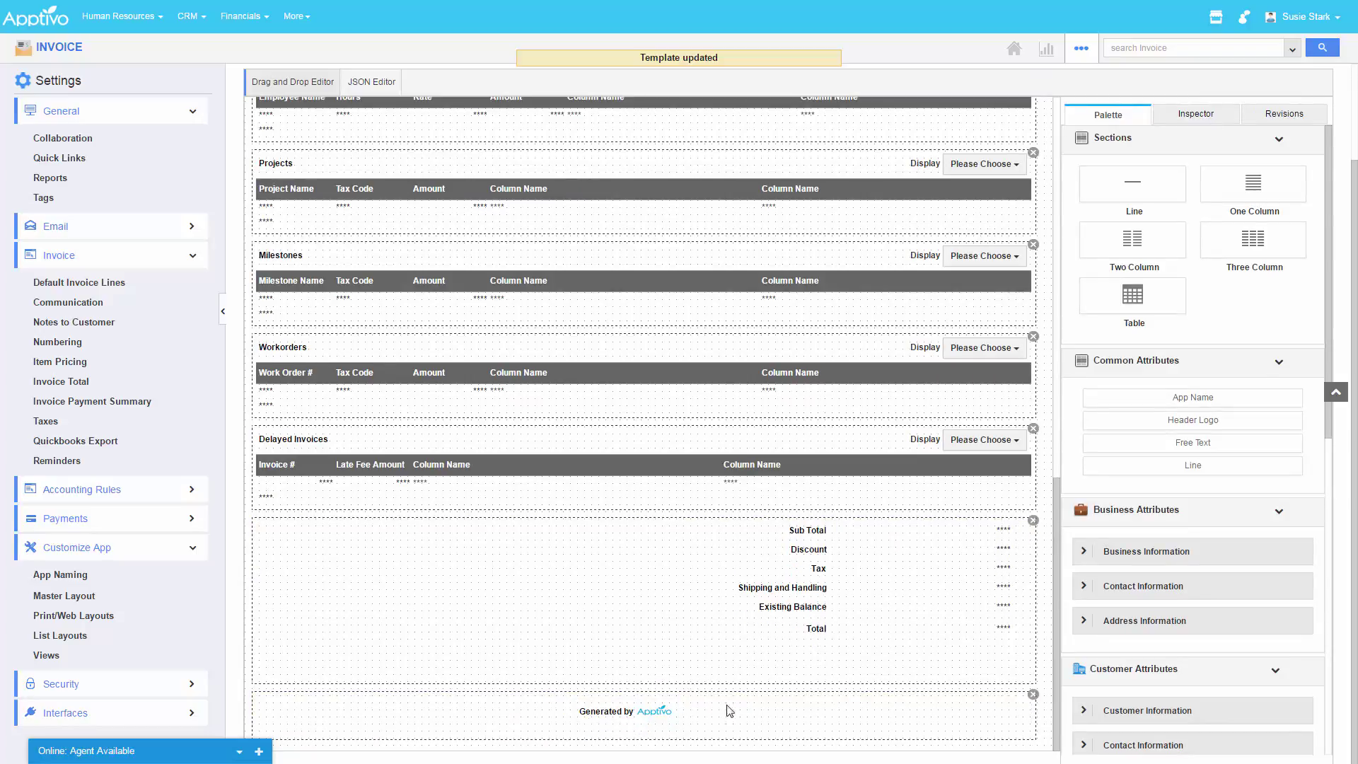
mouse_move(1193, 443)
left_mouse_down()
mouse_move(582, 665)
mouse_move(601, 658)
left_mouse_up()
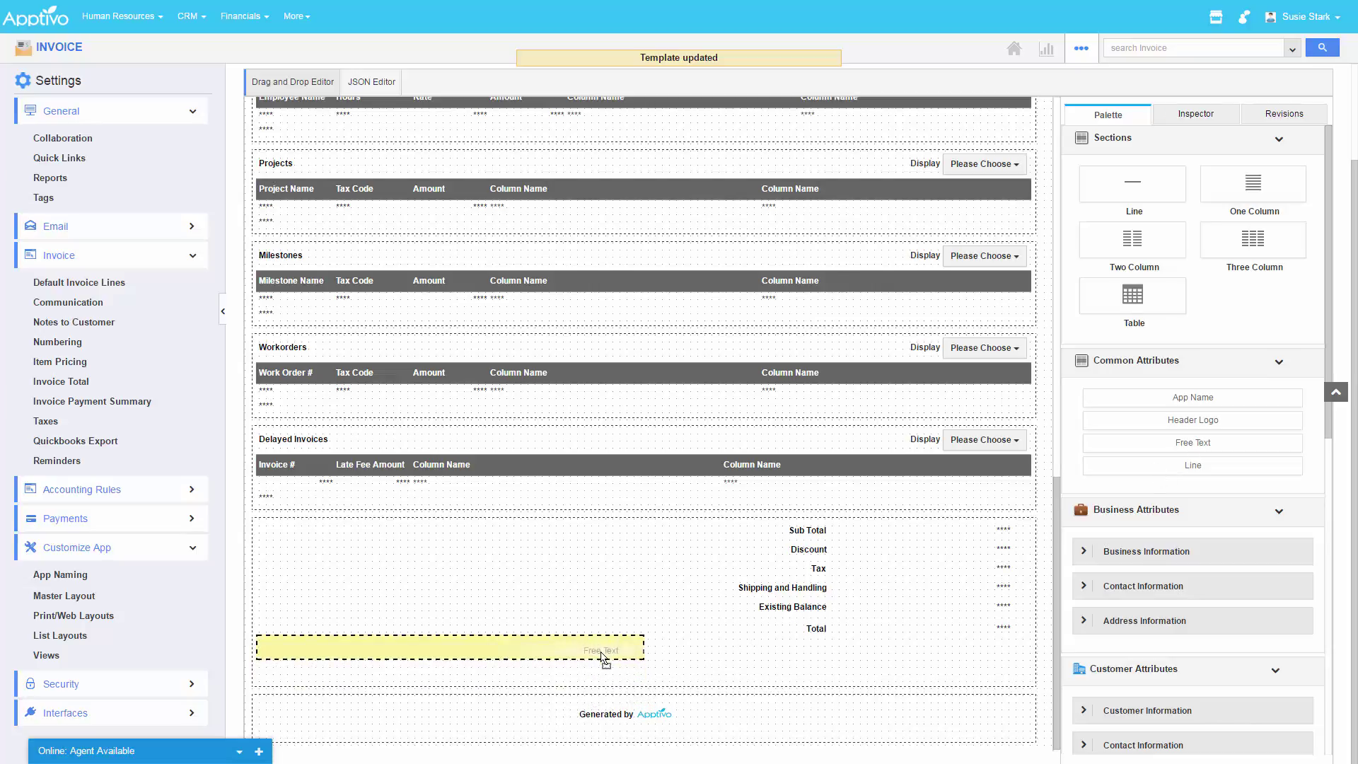
left_click_drag(603, 658, 790, 656)
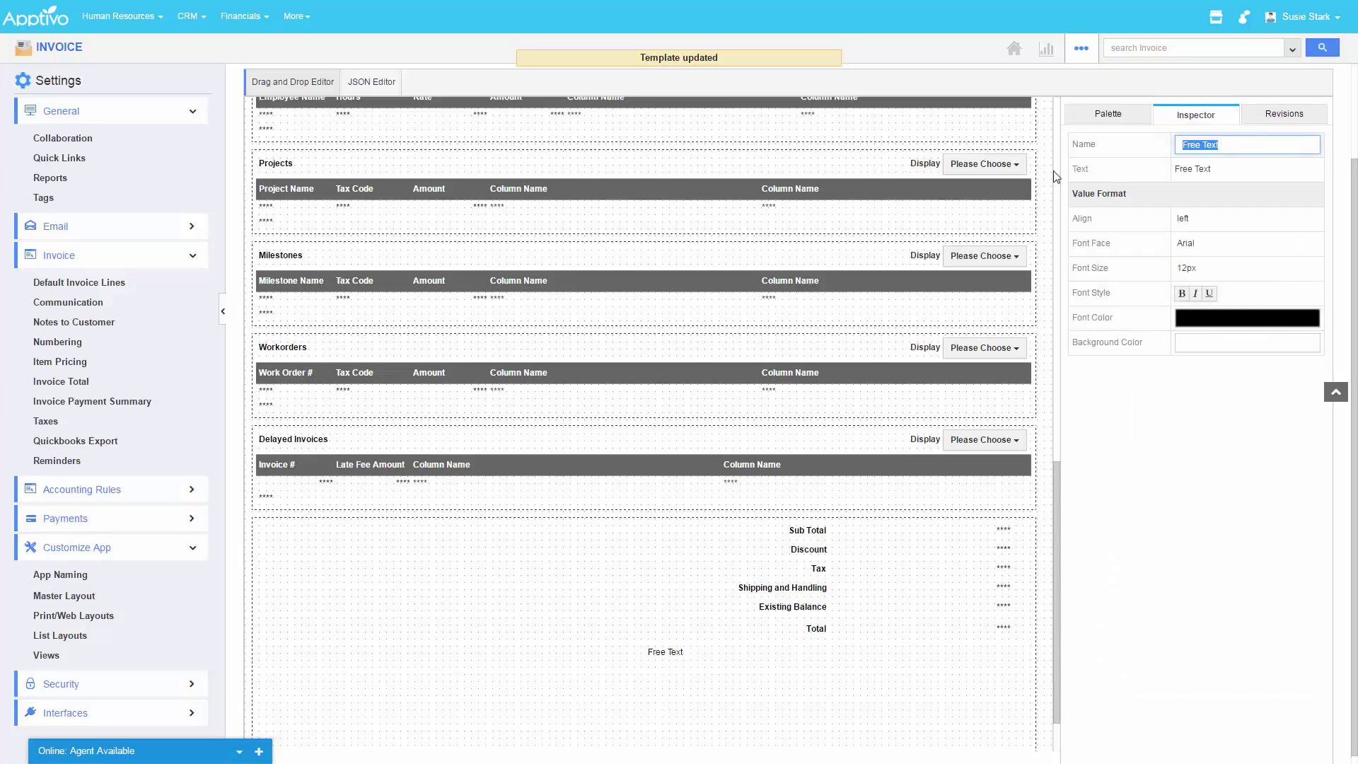
type("License #:")
type("89273723")
left_click(1184, 442)
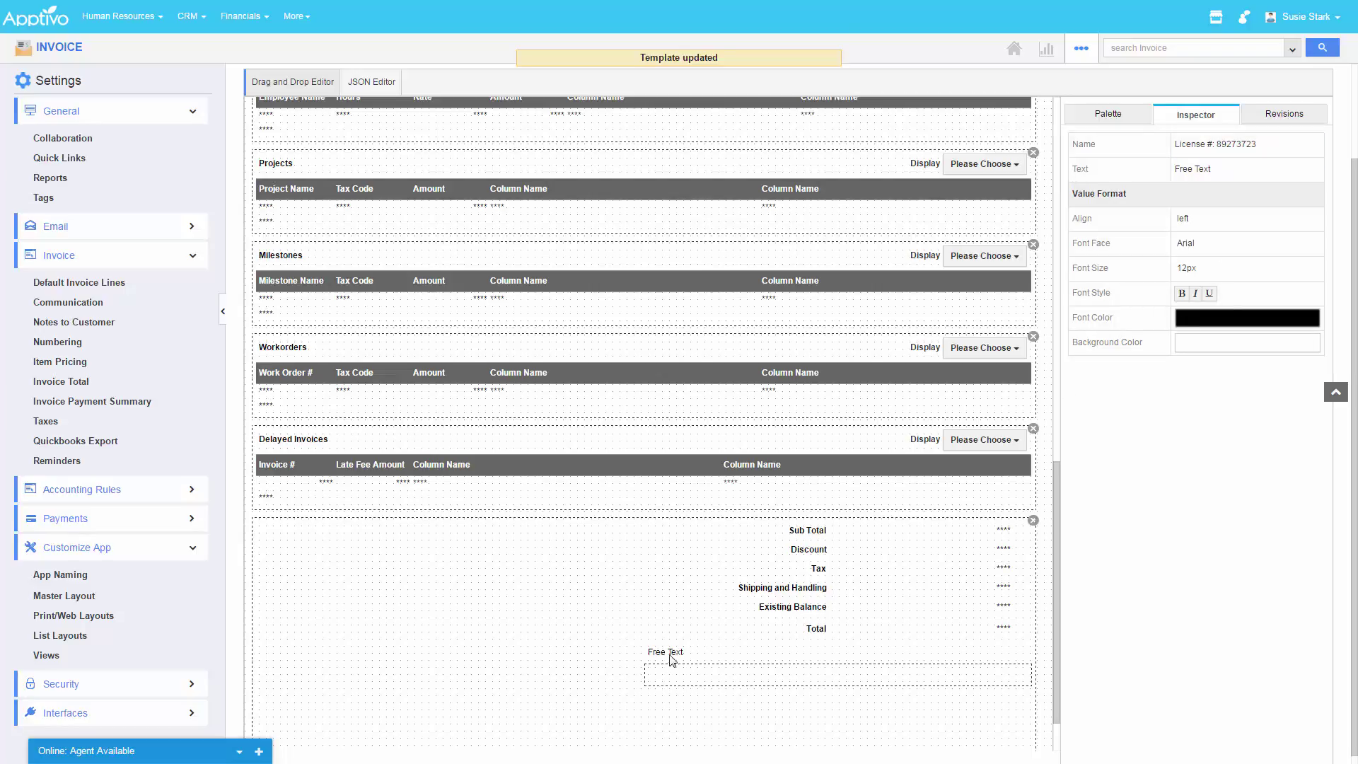
mouse_move(666, 653)
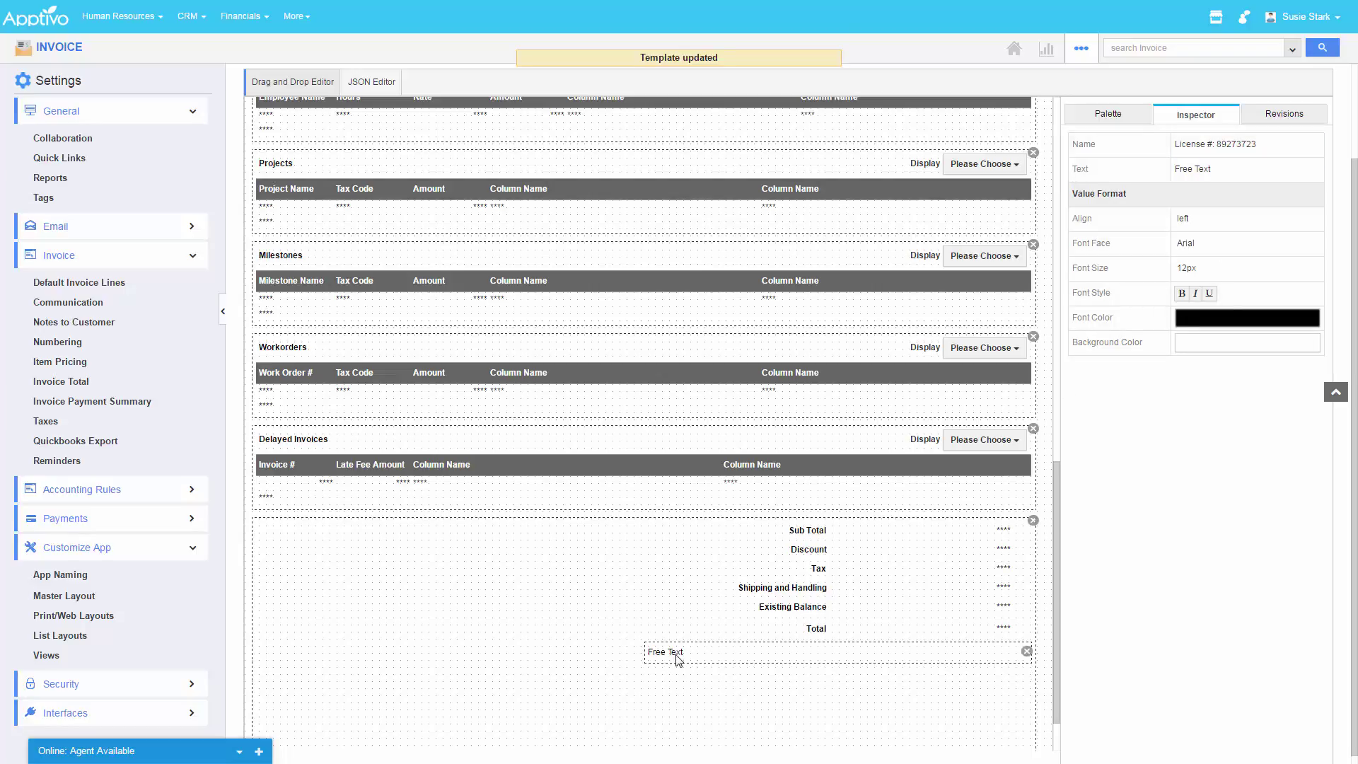
left_click(1242, 144)
key("BackSpace")
left_click(1238, 169)
key("ctrl+v")
key("Return")
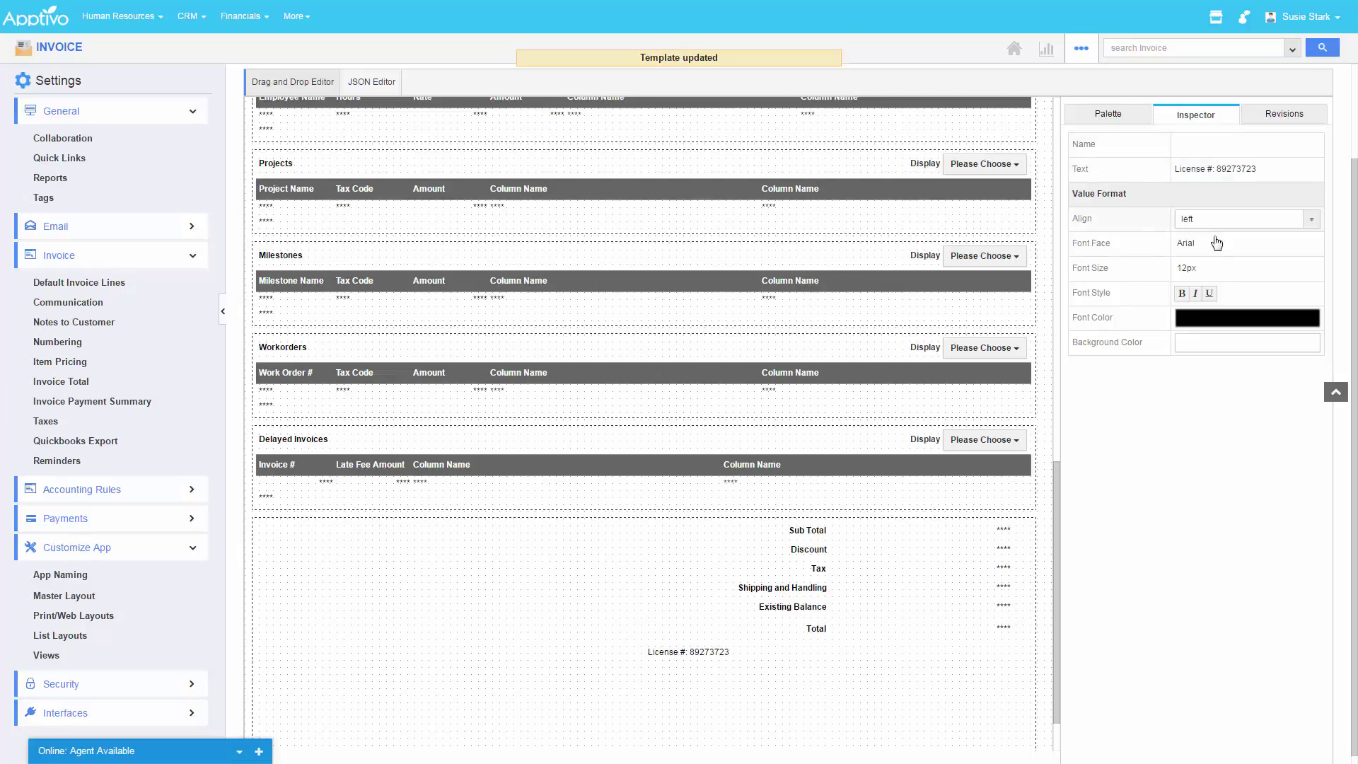
Step: Make the license line right-aligned and bold
left_click(1206, 219)
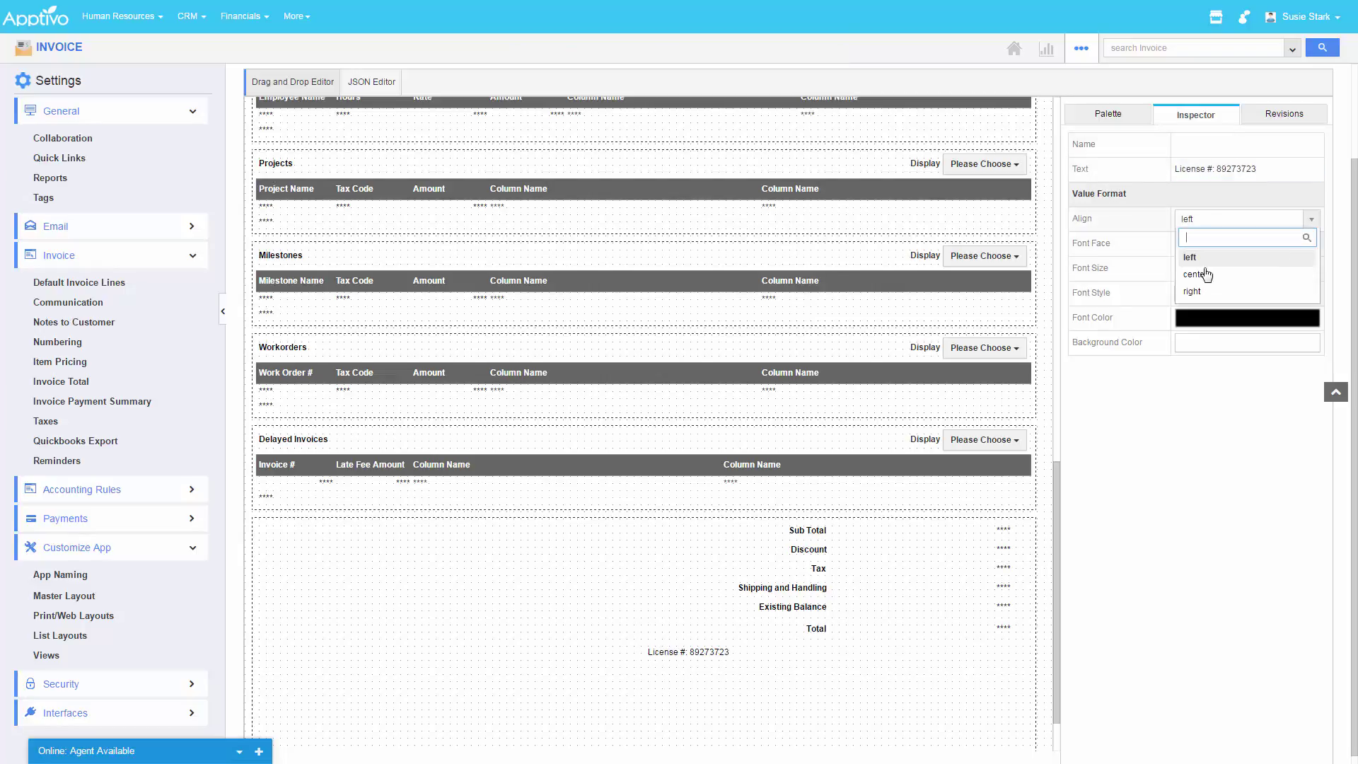
left_click(1194, 293)
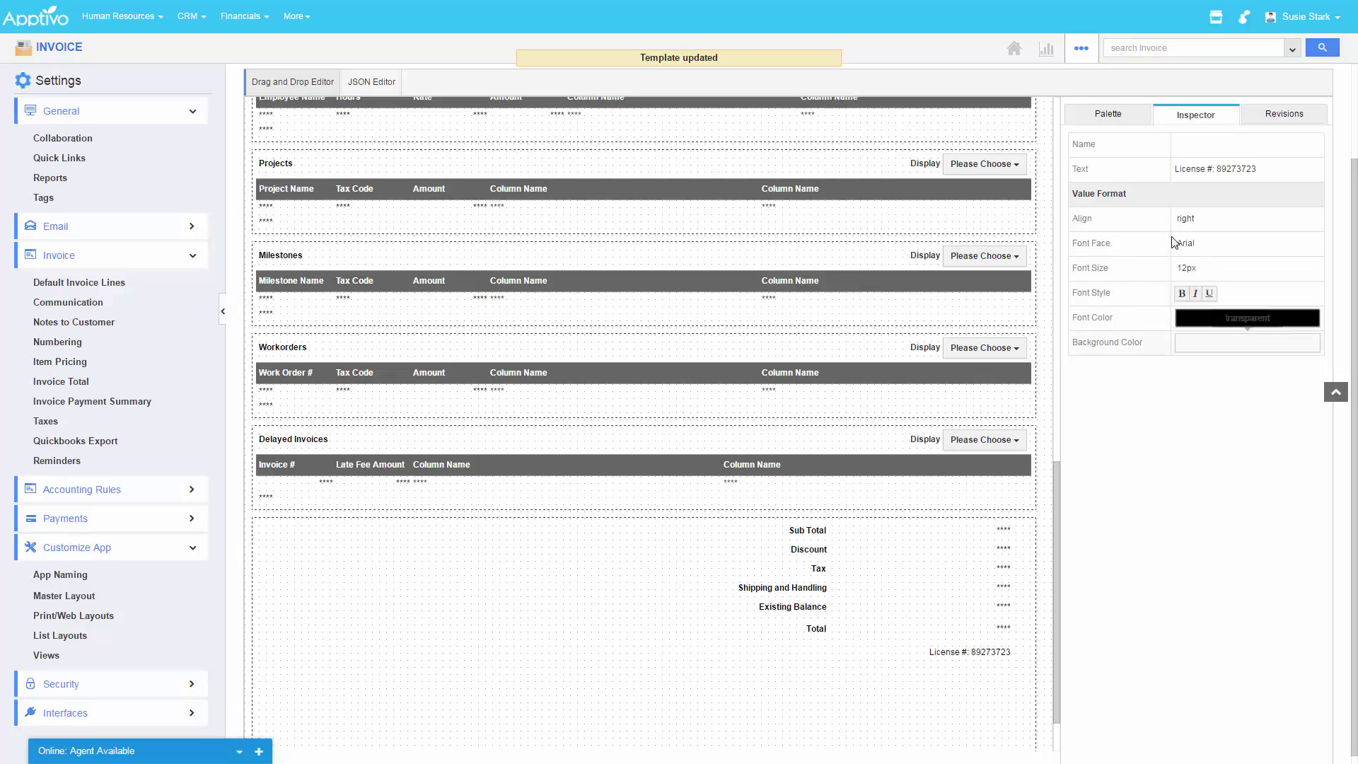
left_click(1182, 293)
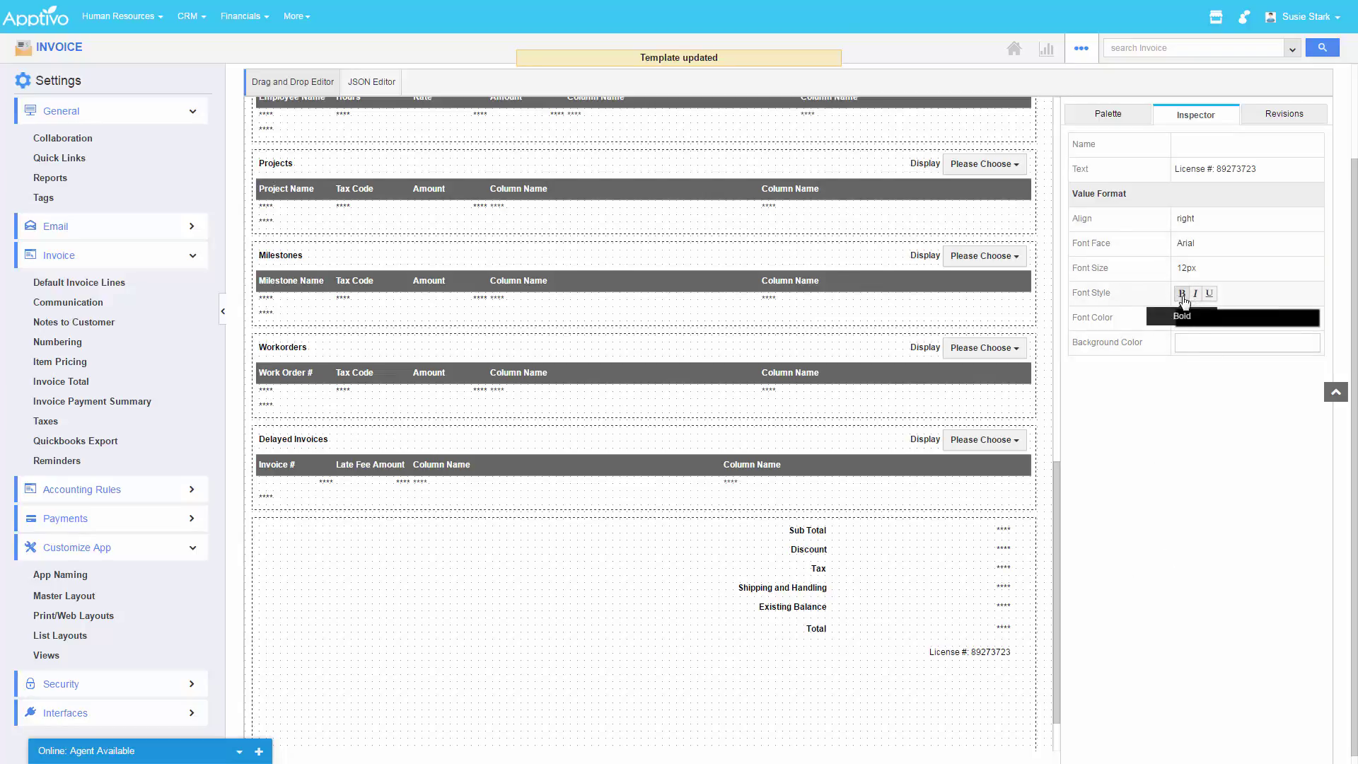
left_click(1007, 661)
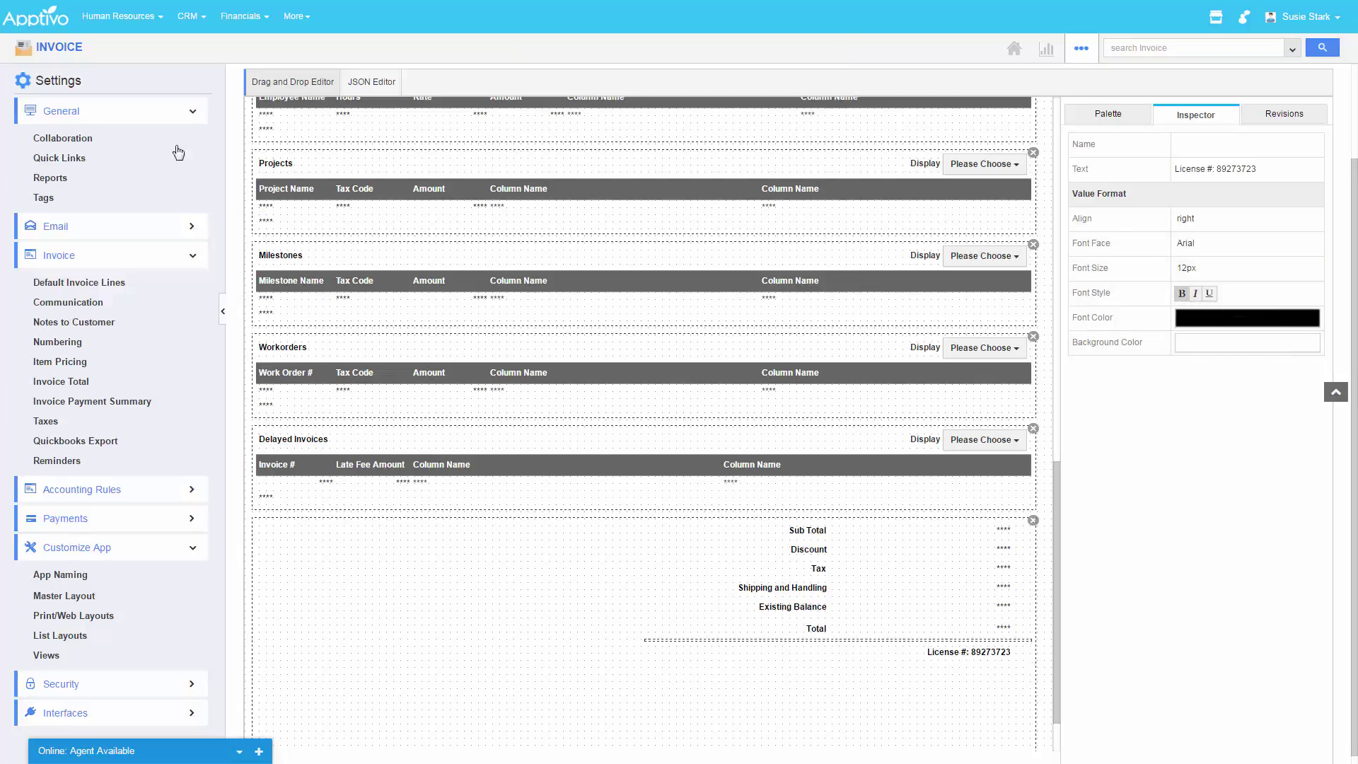
scroll(1009, 488, "up", 10)
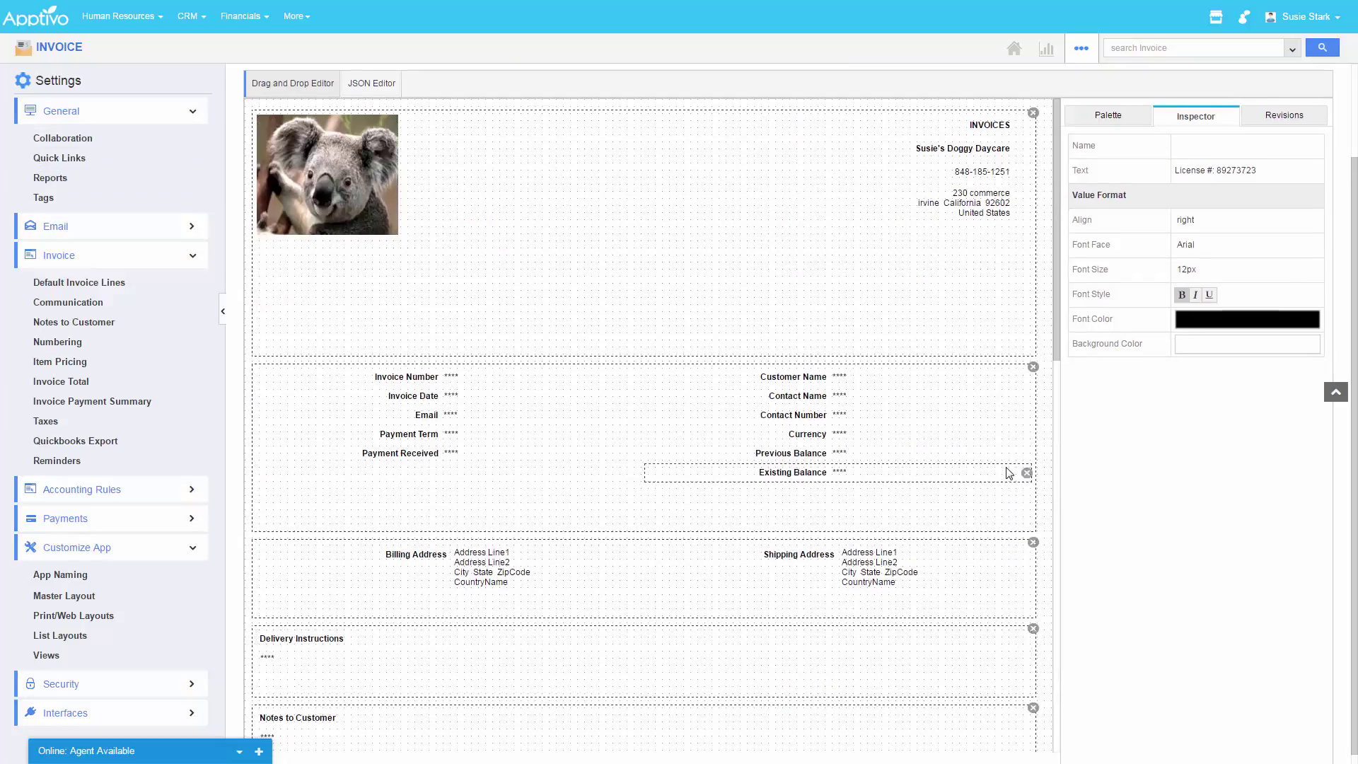
scroll(1009, 473, "up", 2)
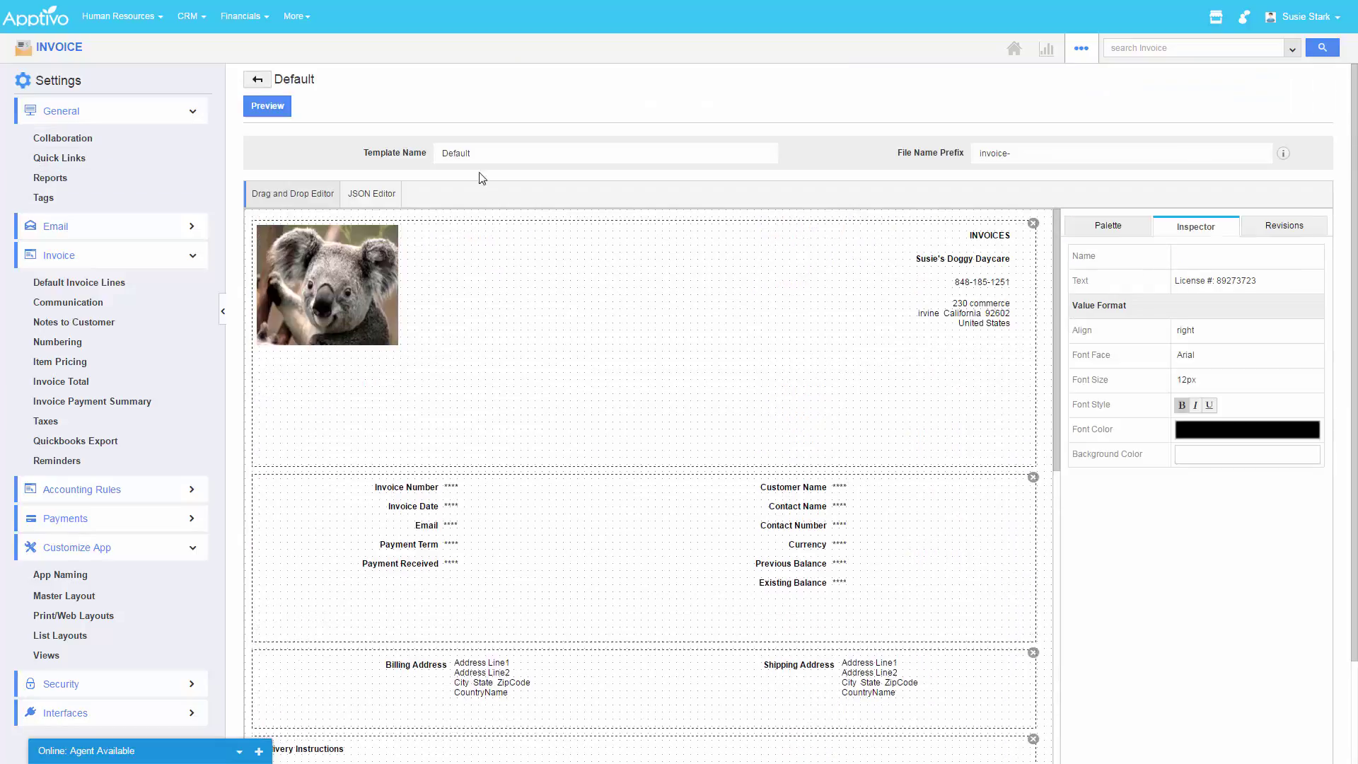
left_click(258, 116)
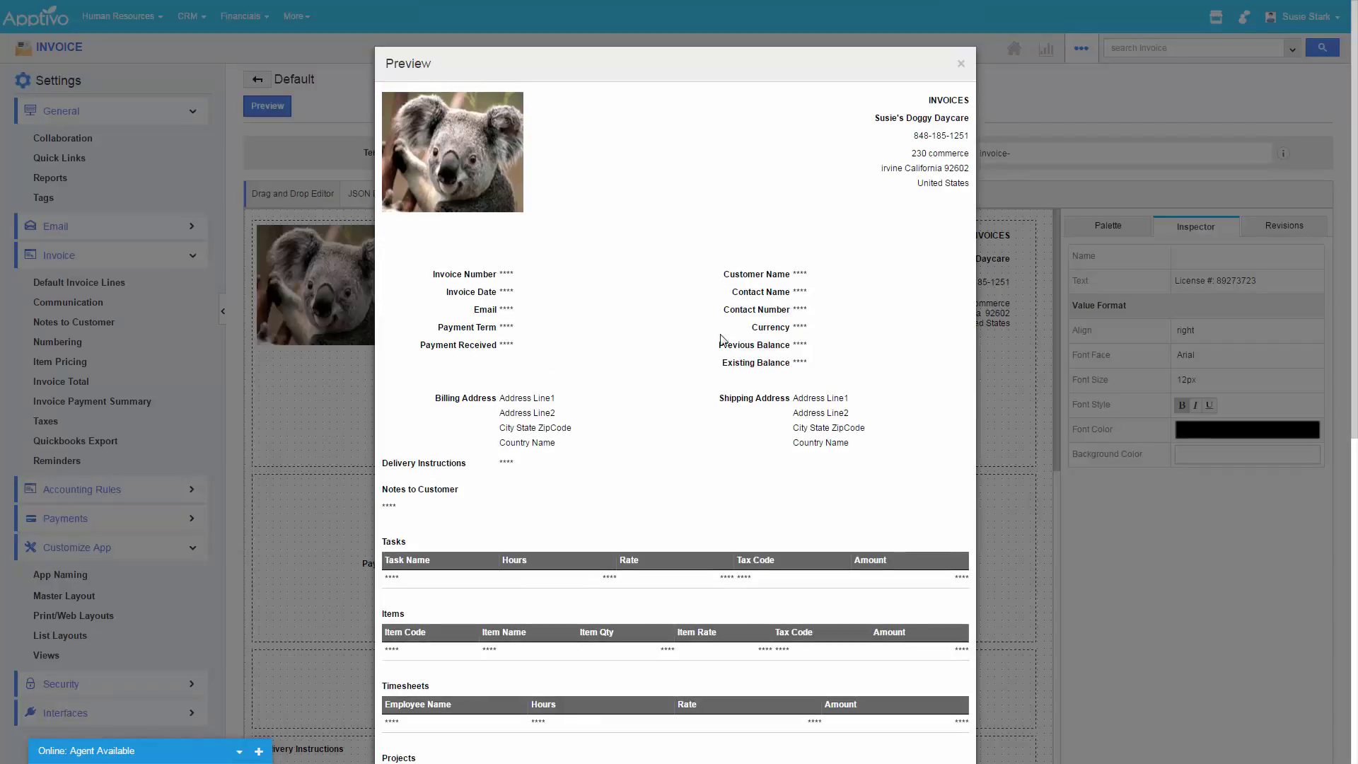
scroll(695, 393, "down", 2)
scroll(694, 395, "down", 3)
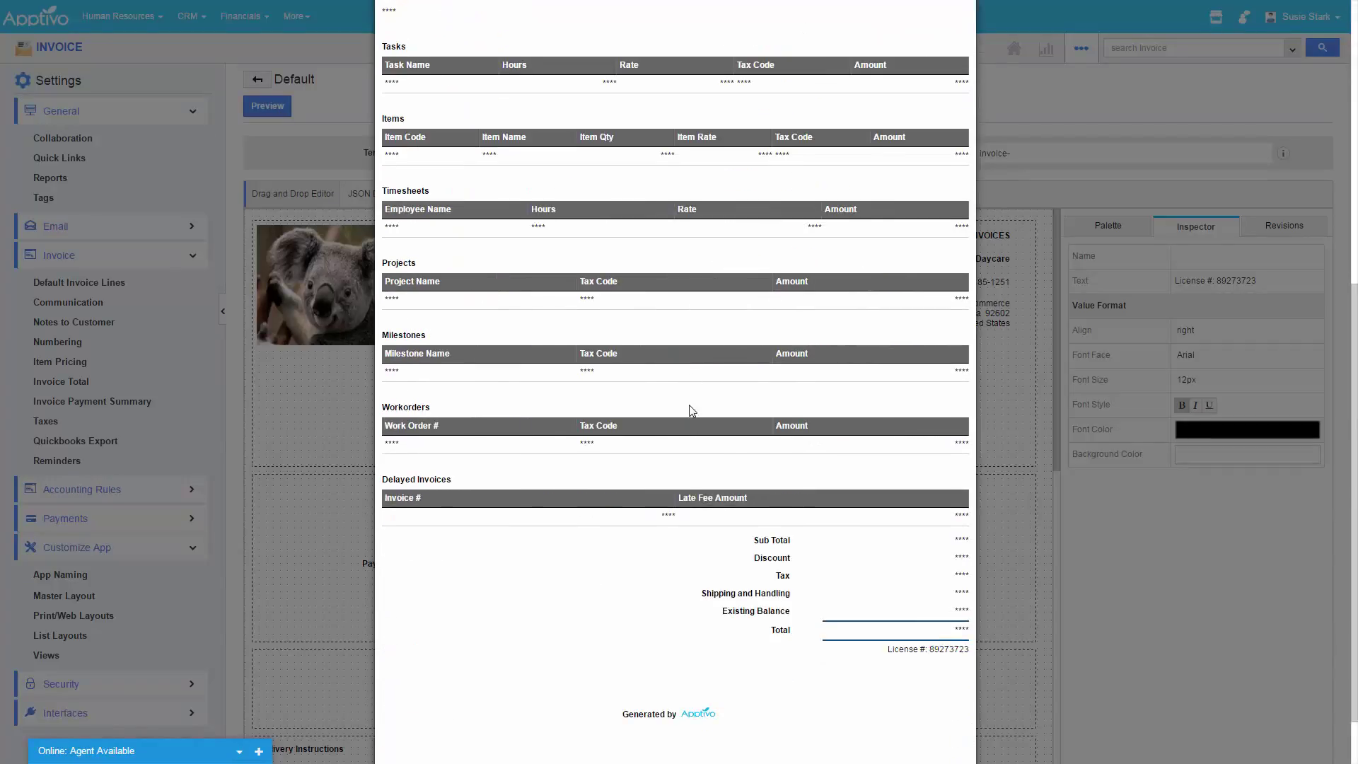
scroll(743, 446, "down", 1)
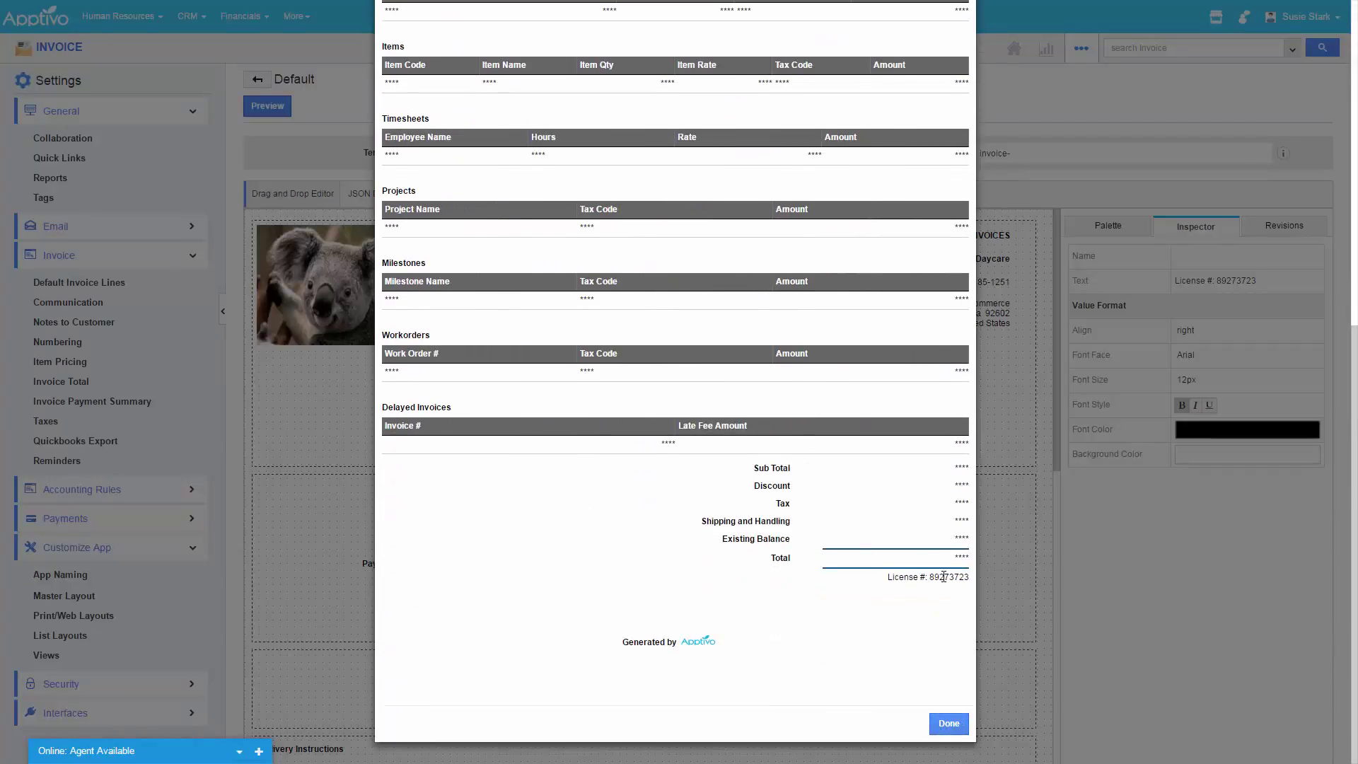
left_click(948, 723)
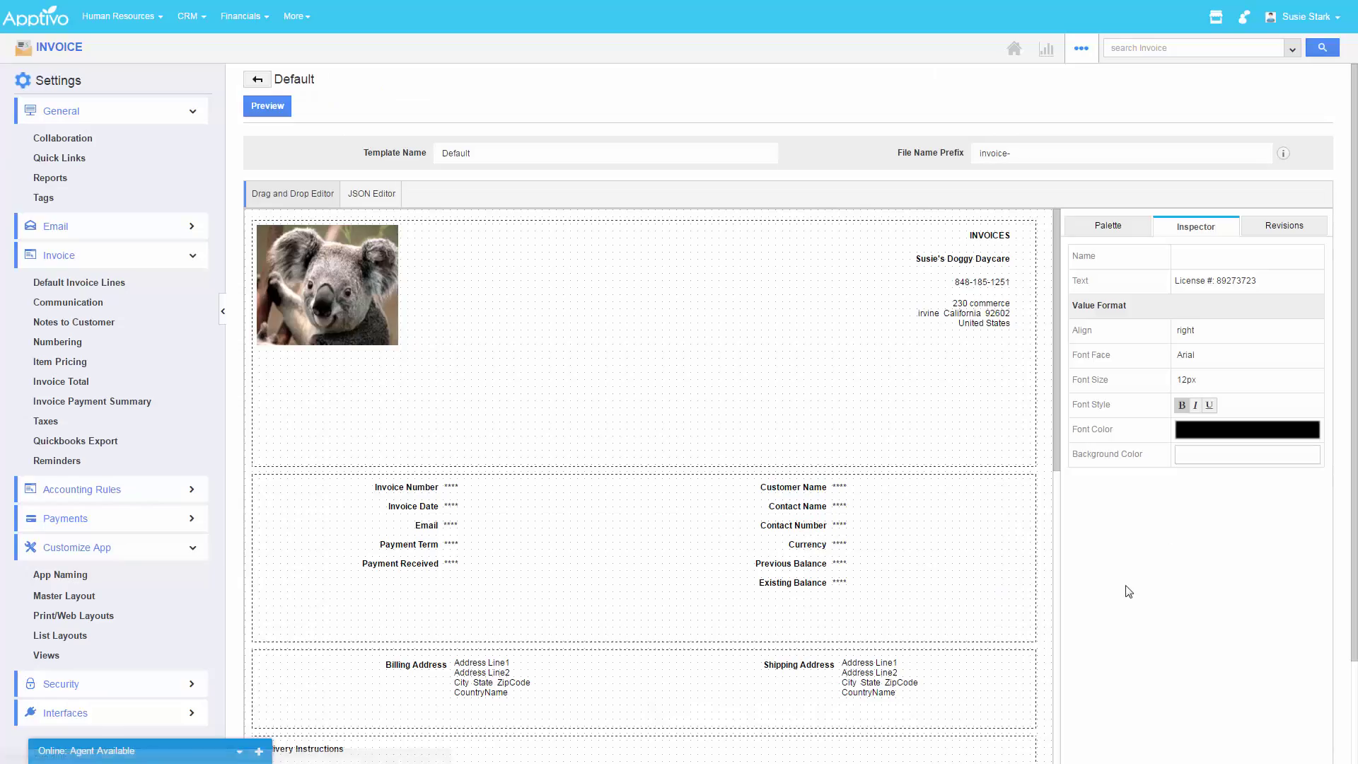
scroll(1126, 600, "down", 2)
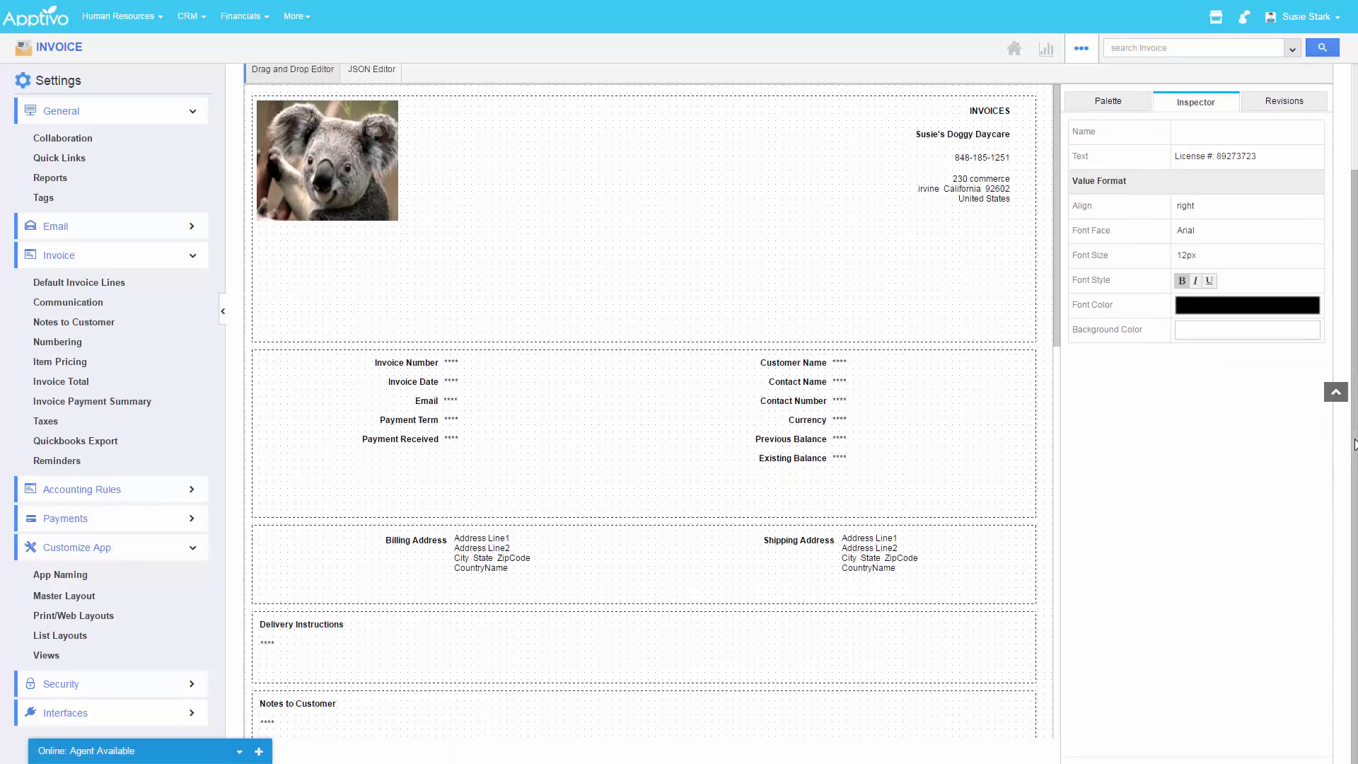
scroll(1108, 667, "up", 2)
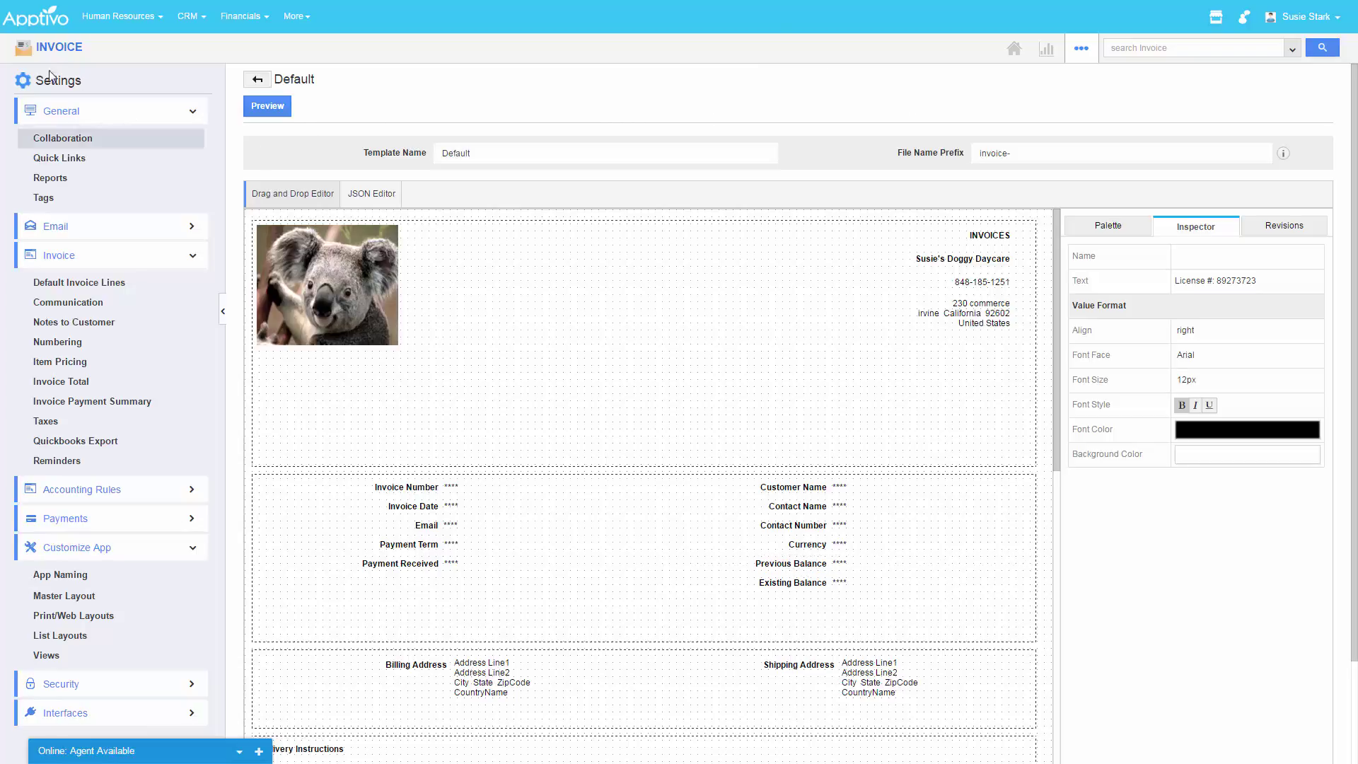
Step: Go to Invoice Settings and open Payments > Payment Methods
left_click(58, 49)
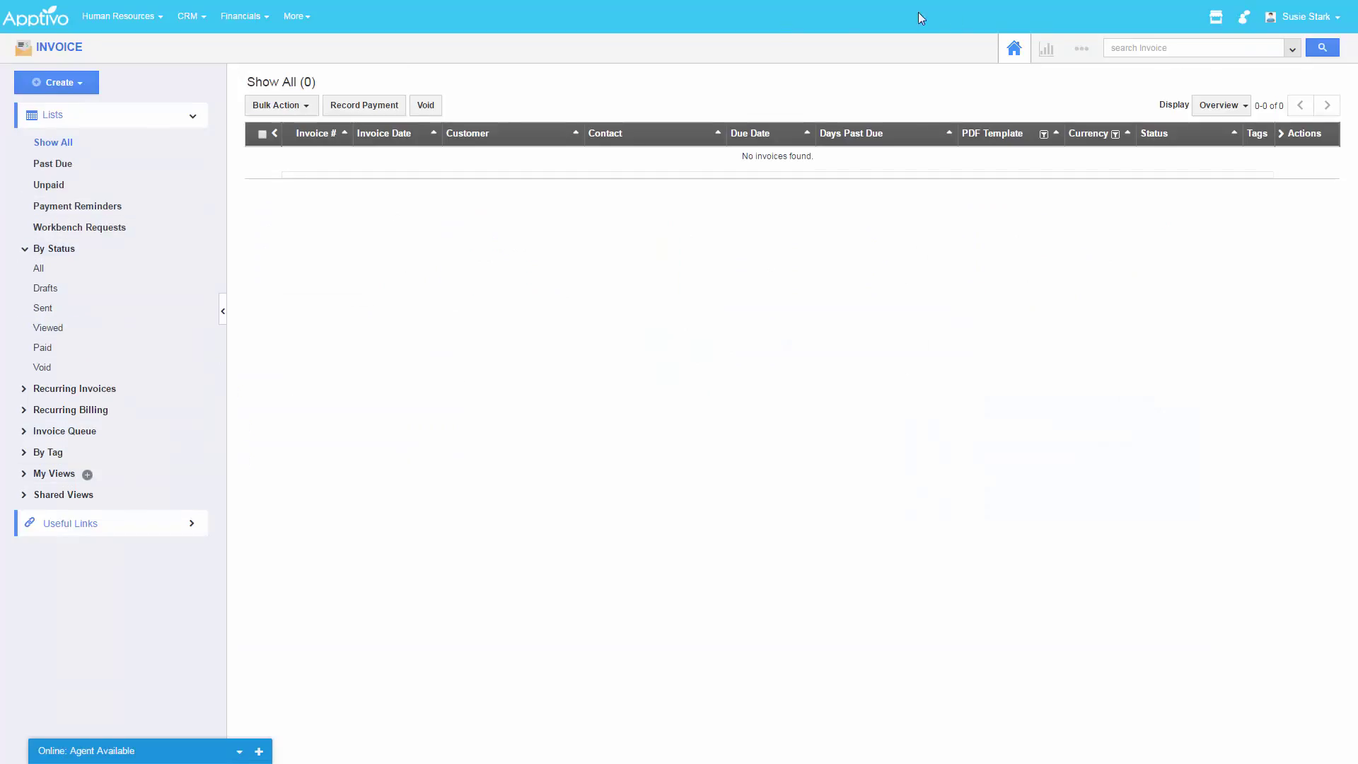
left_click(1081, 50)
left_click(1054, 98)
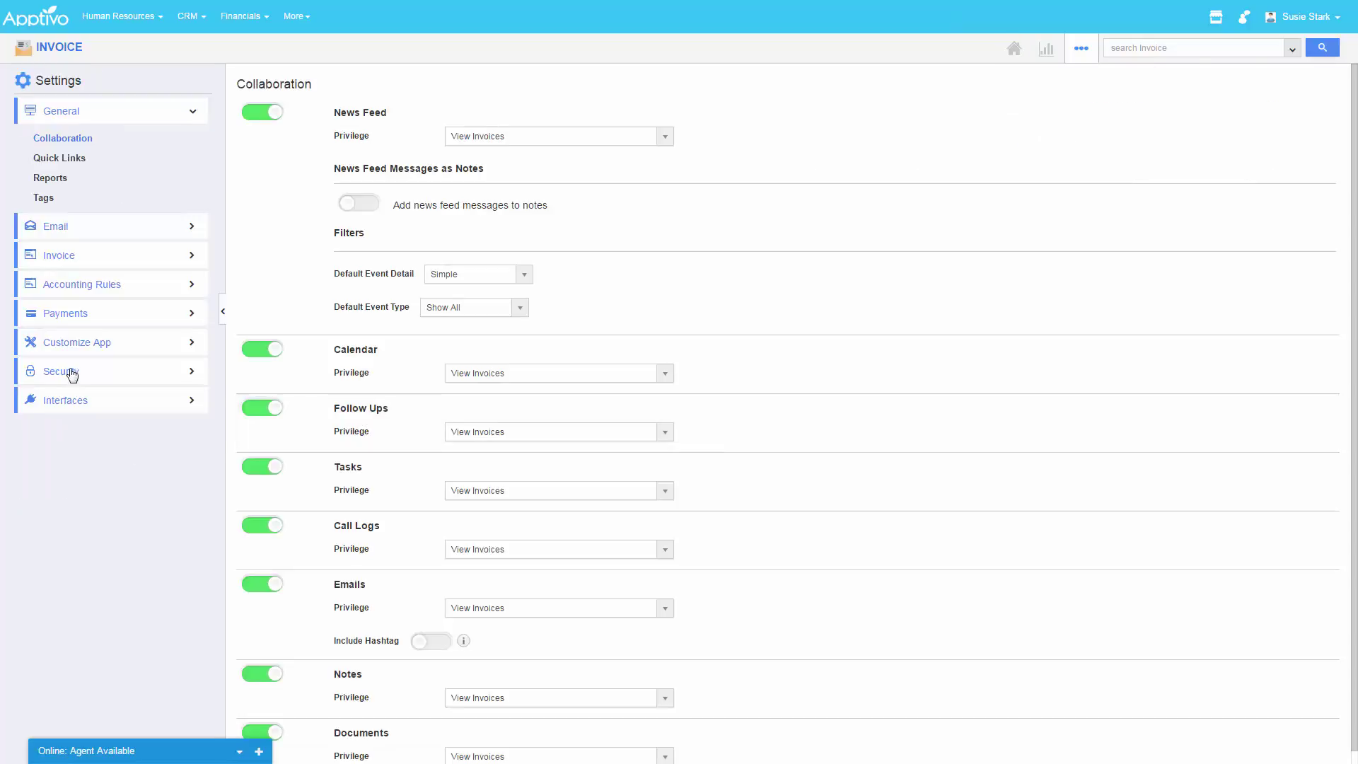
left_click(85, 317)
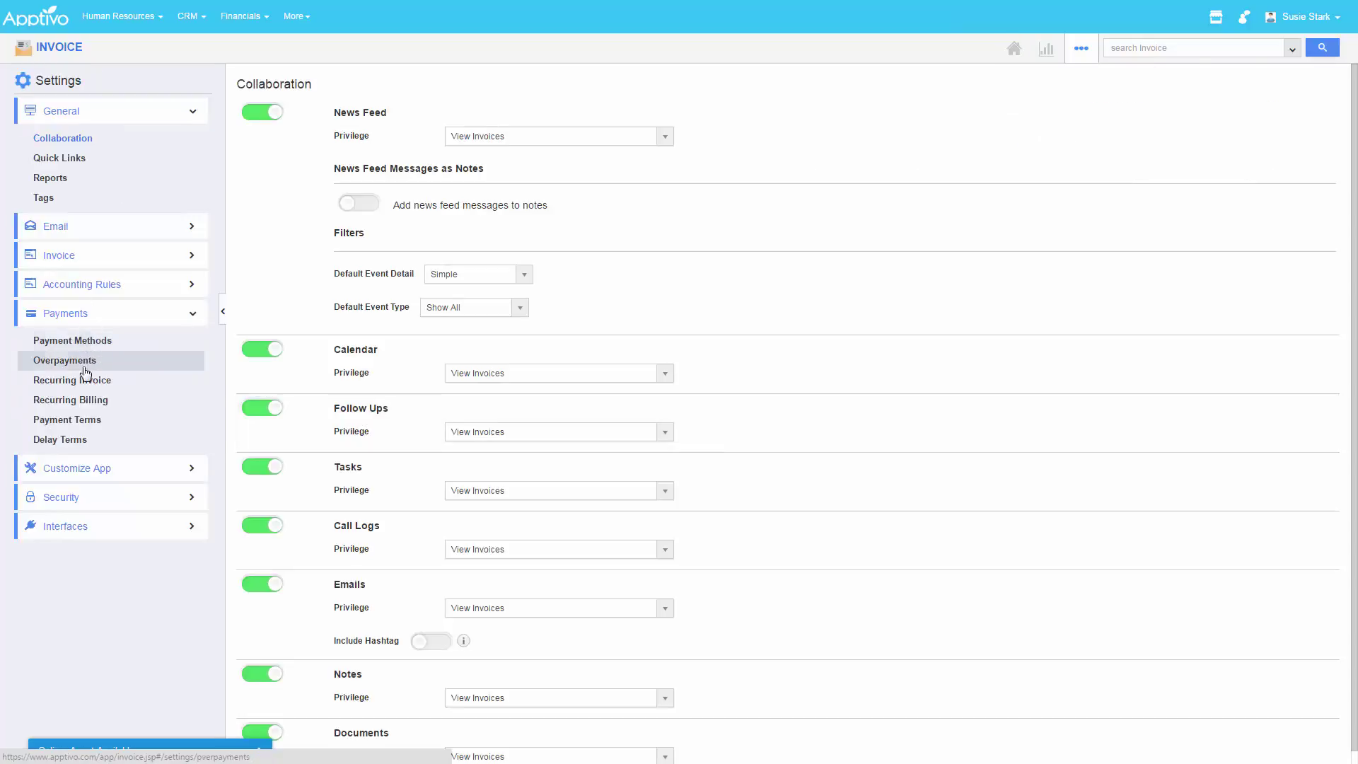
left_click(89, 342)
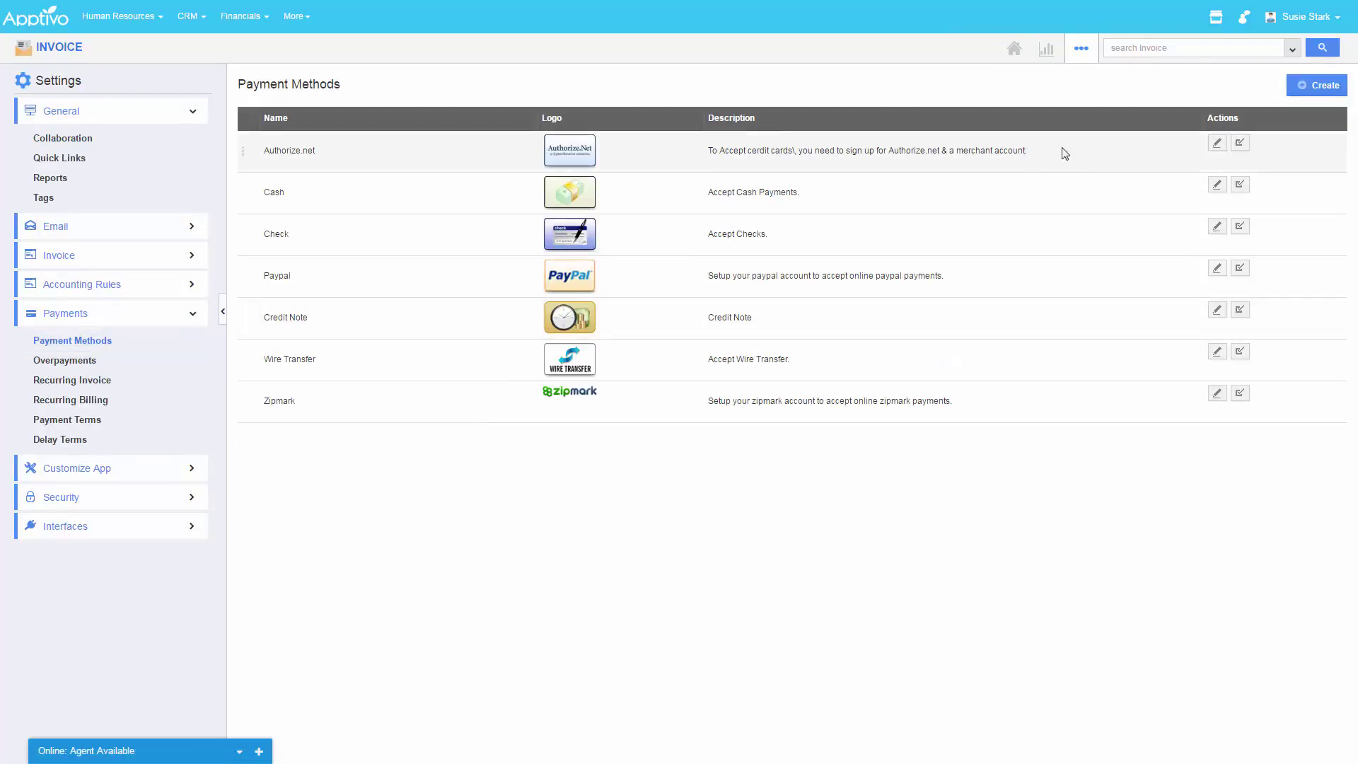
Step: Make the Check description say checks go to 'Susie's Doggy Daycare', then return to Invoices
left_click(1240, 357)
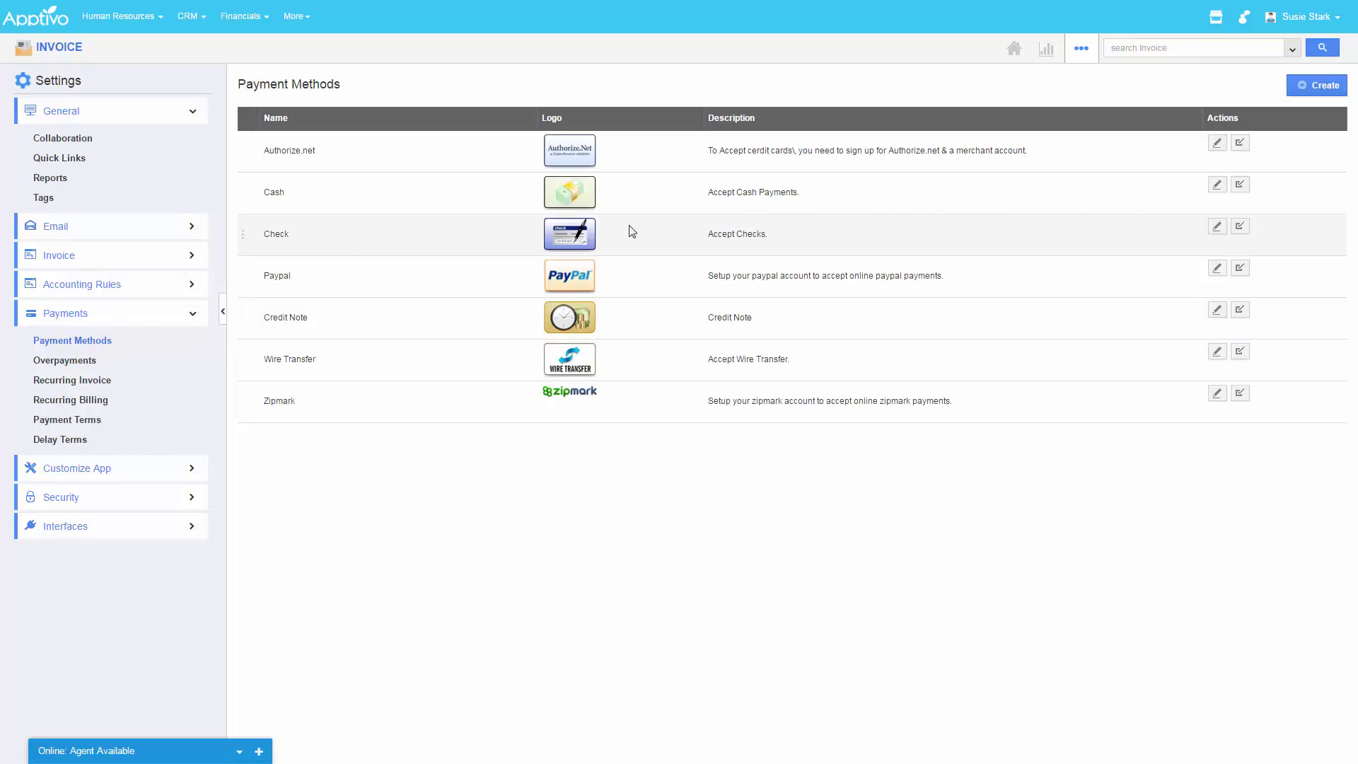
left_click(1217, 225)
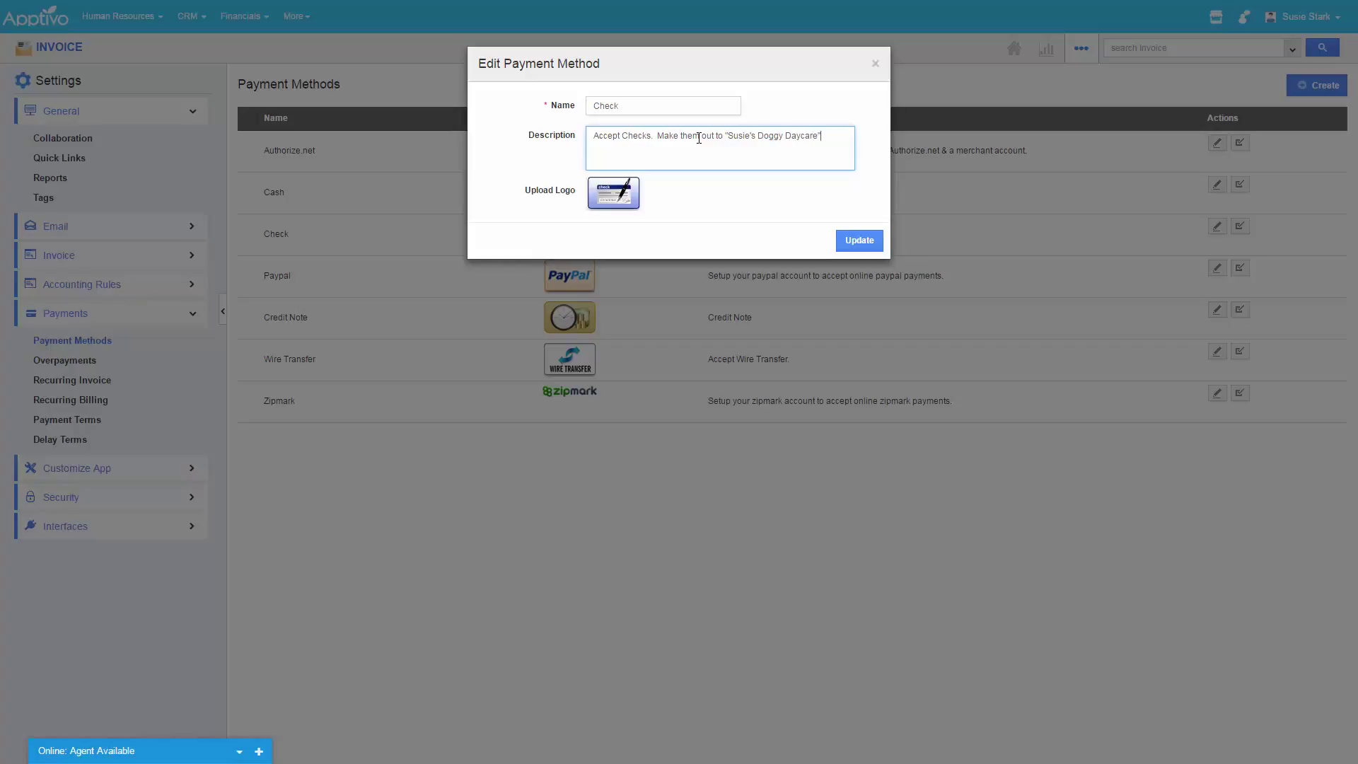
left_click(861, 243)
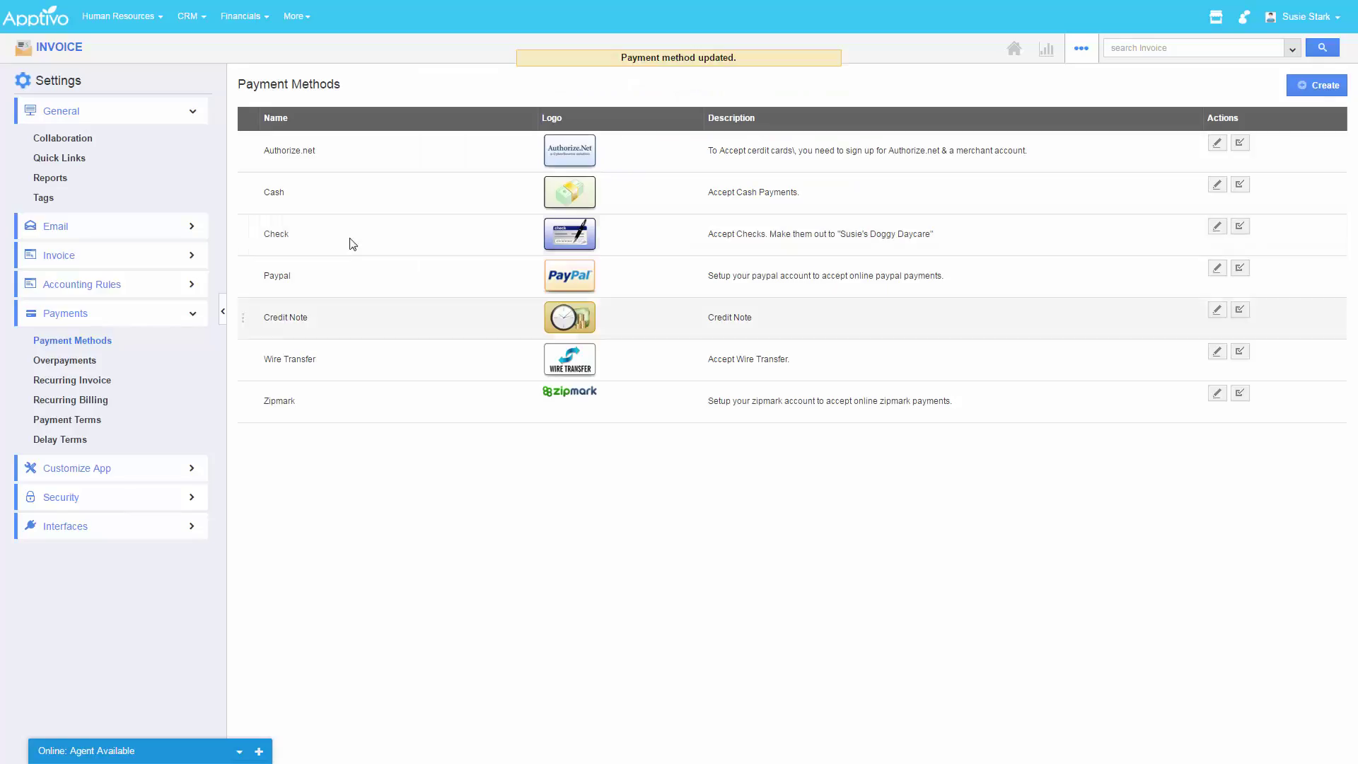
left_click(62, 49)
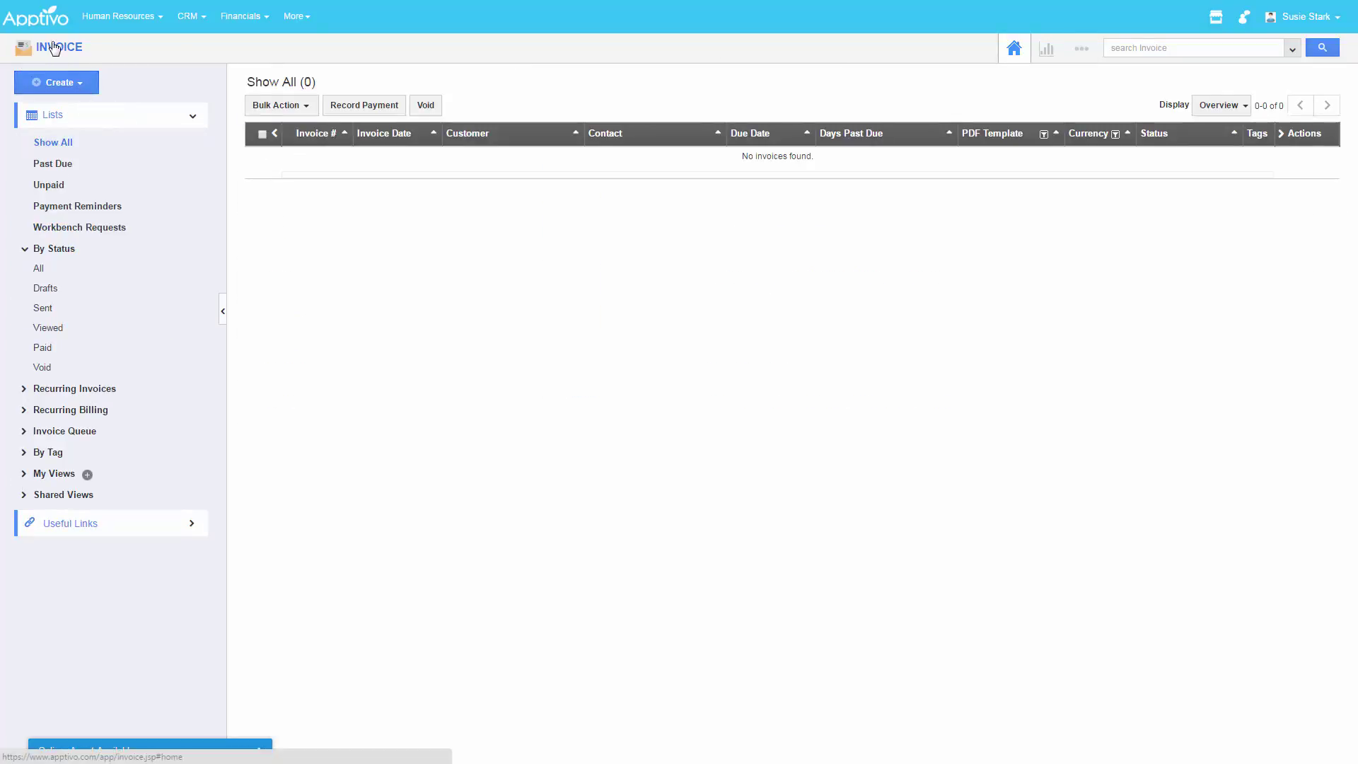
Step: Start a new Items-only invoice from the Create Invoice dialog
left_click(58, 82)
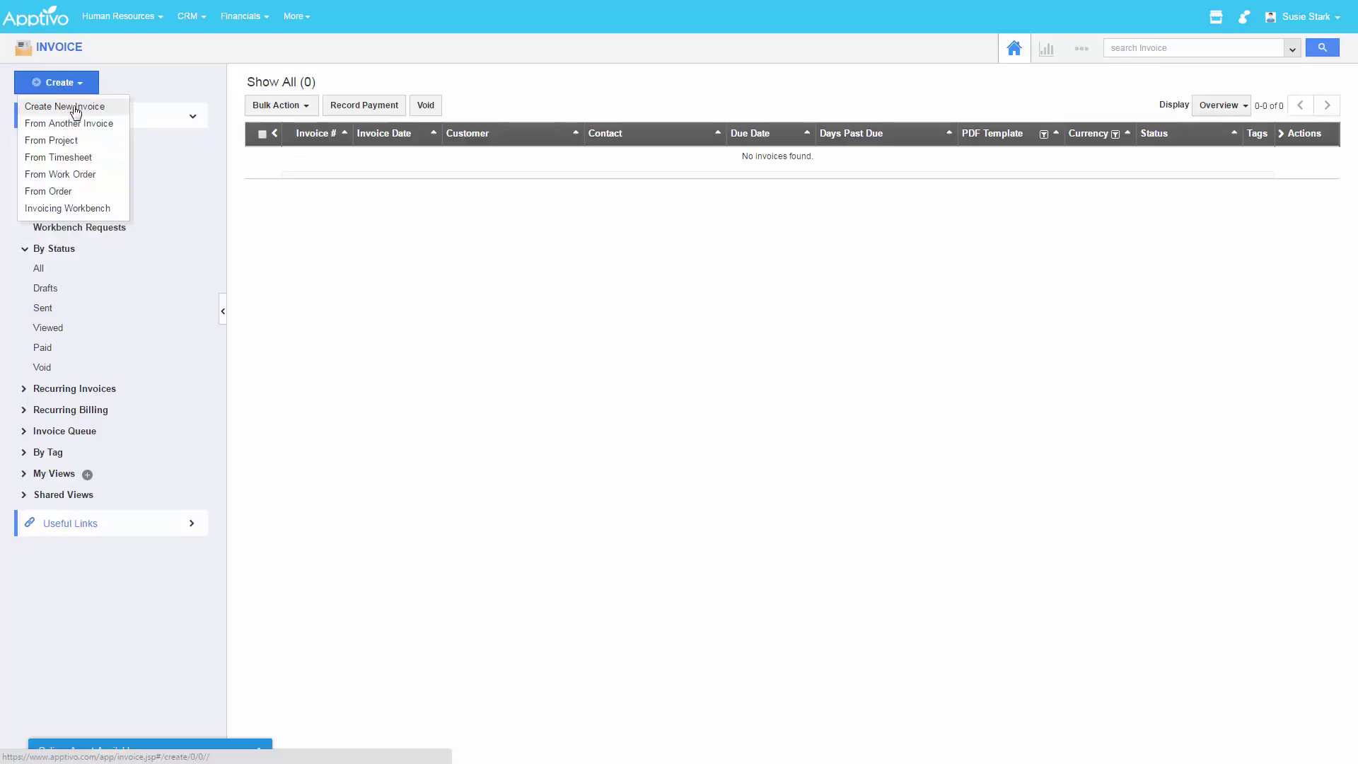
left_click(75, 112)
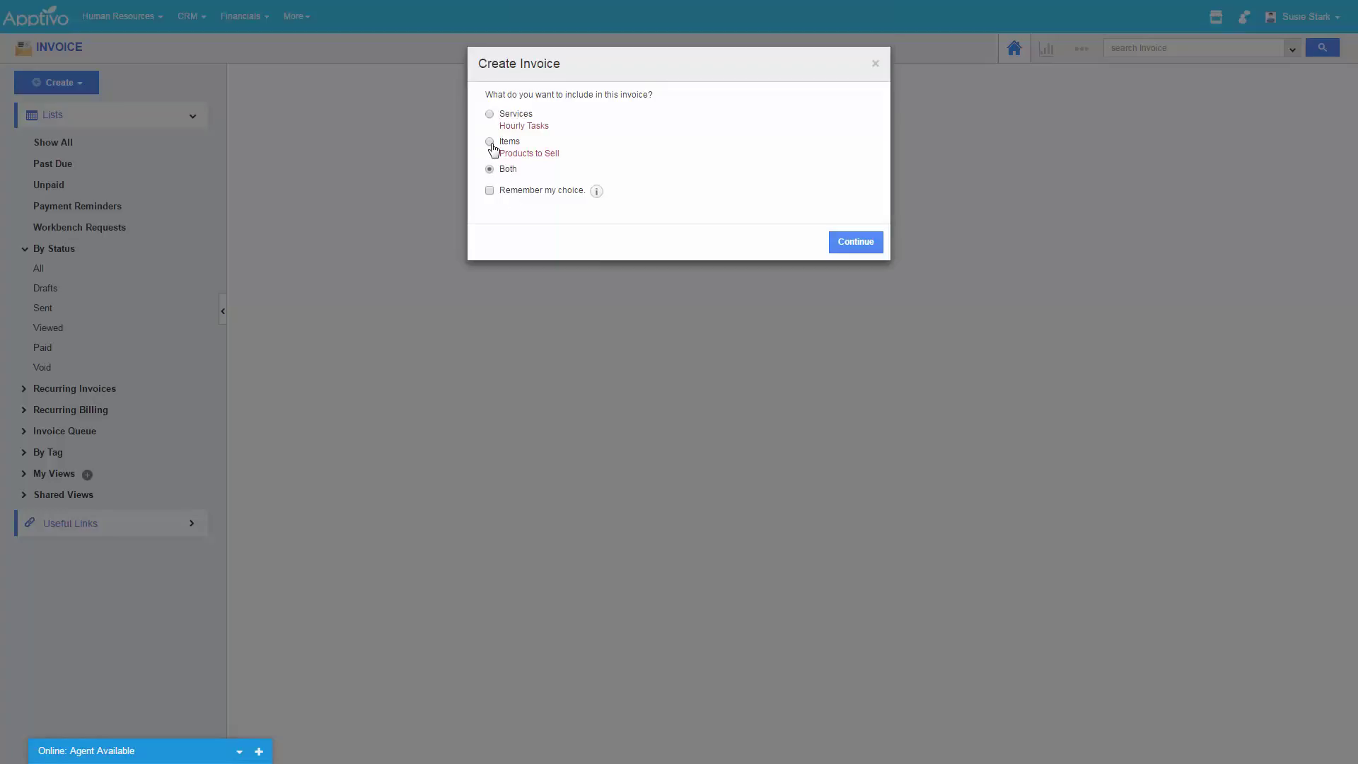
left_click(492, 145)
left_click(855, 243)
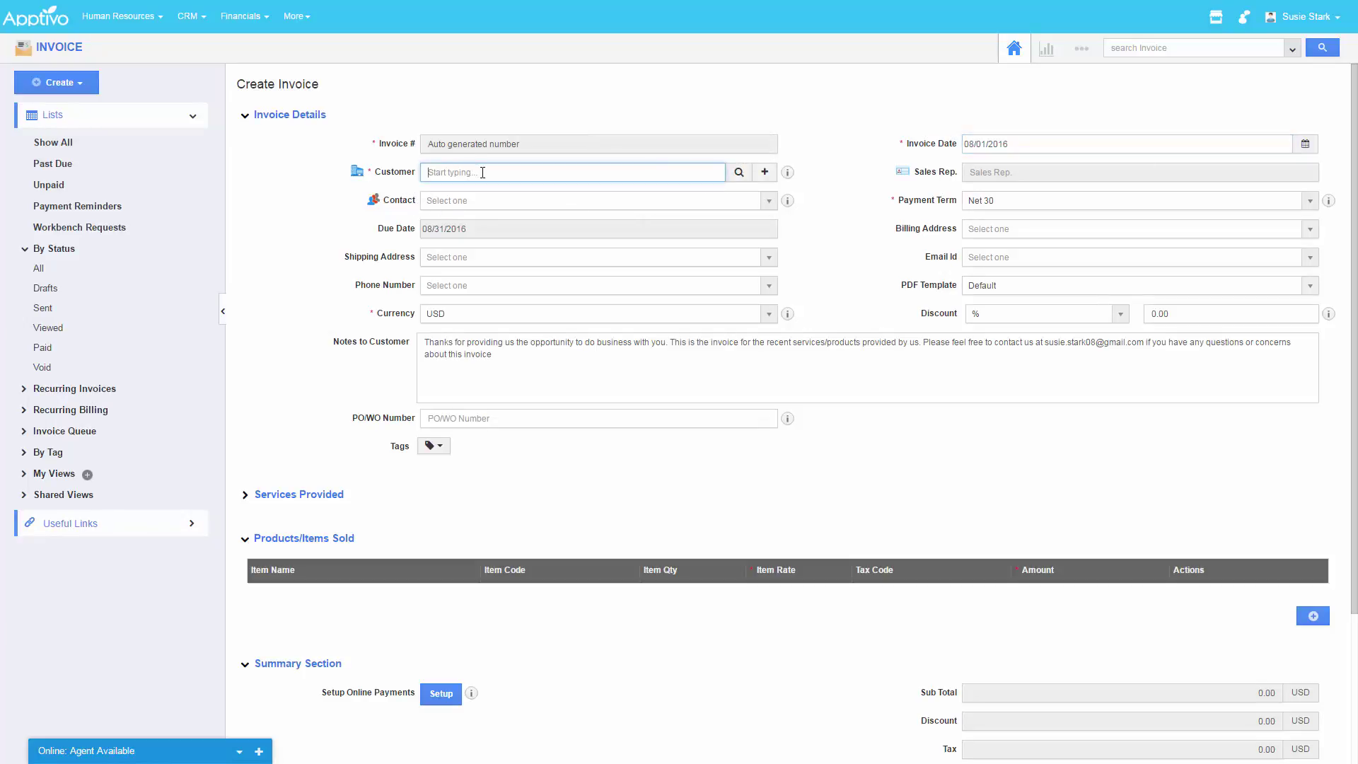
type("Todd min")
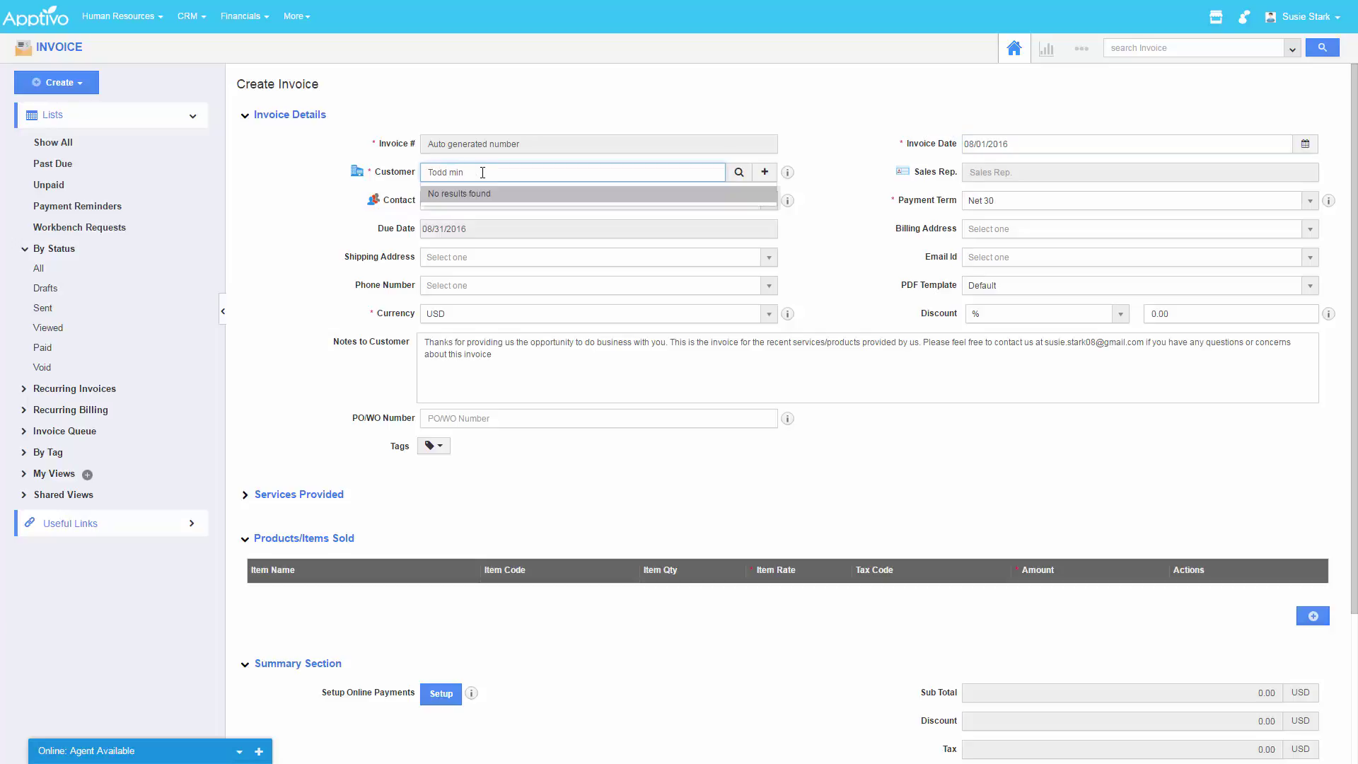
left_click(323, 215)
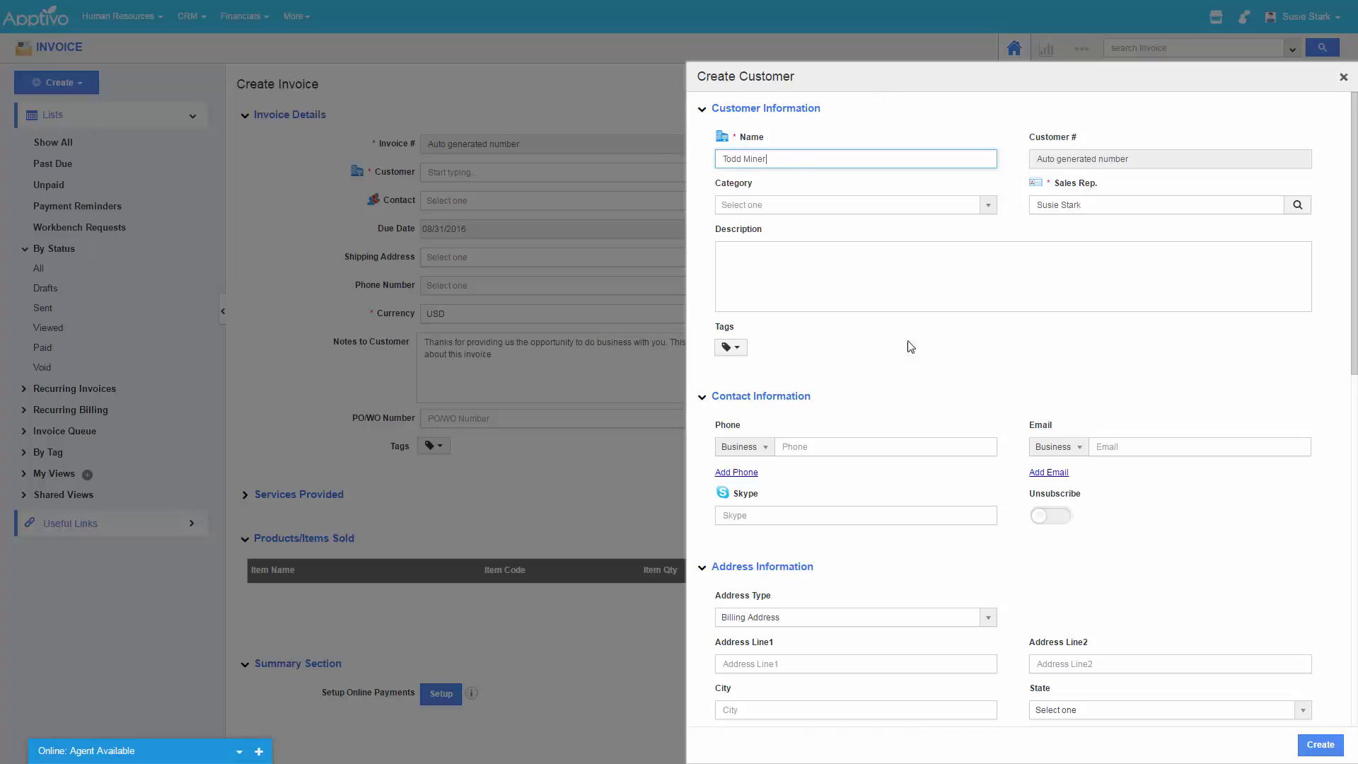
left_click(1097, 447)
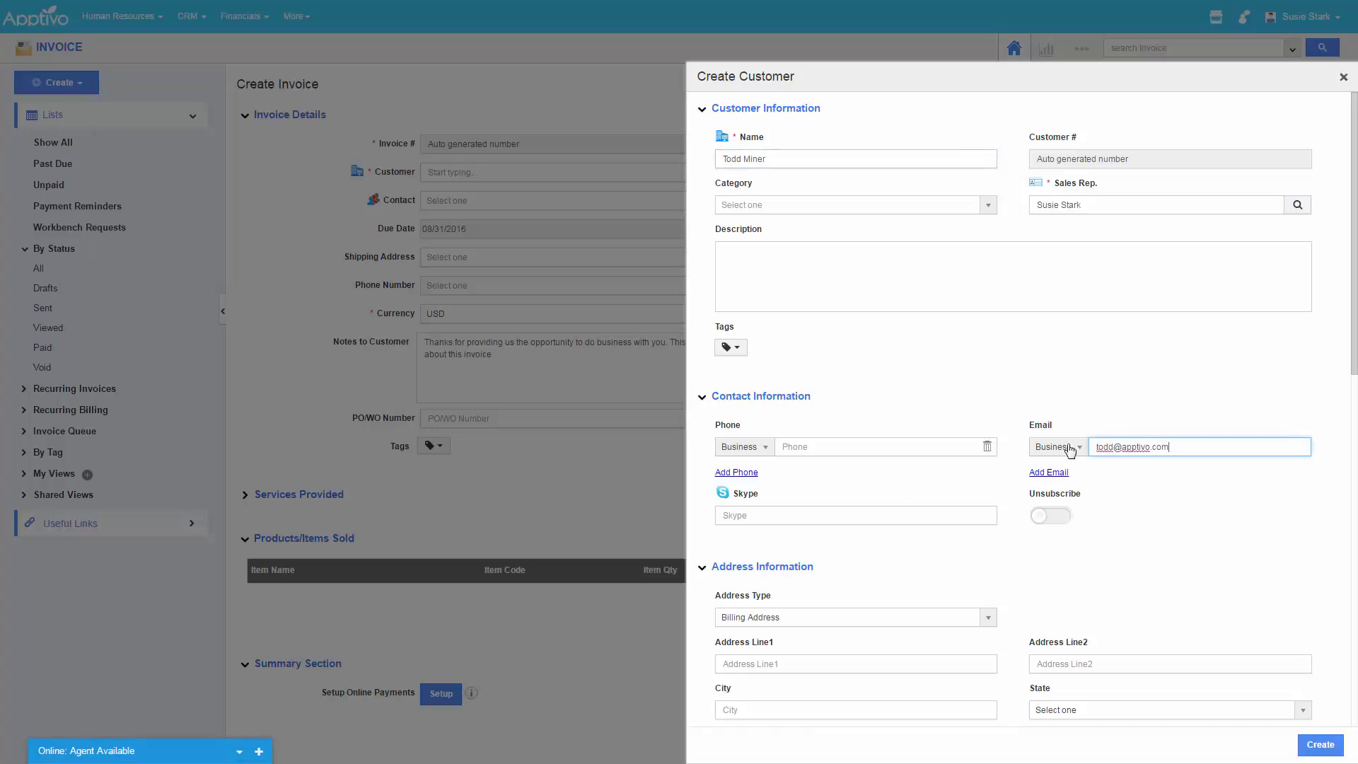
left_click(880, 455)
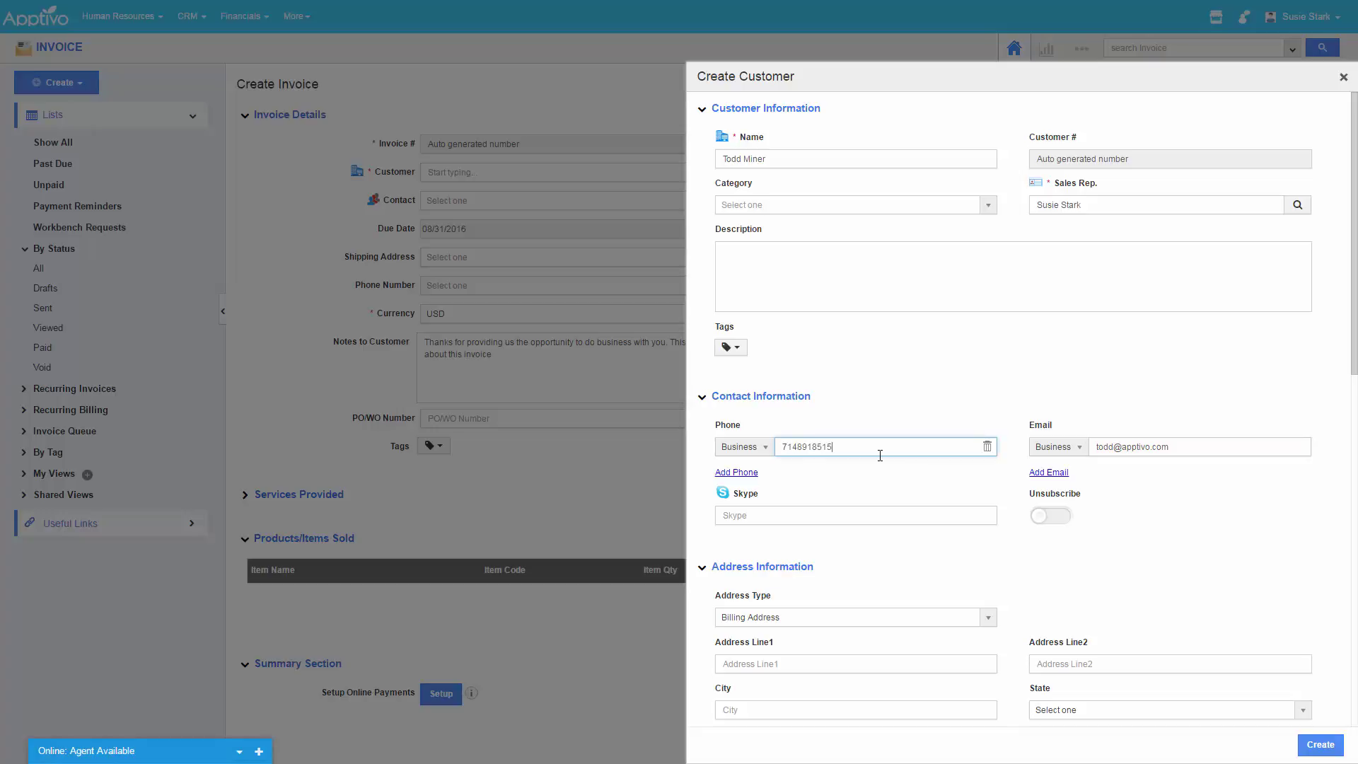
left_click(1168, 528)
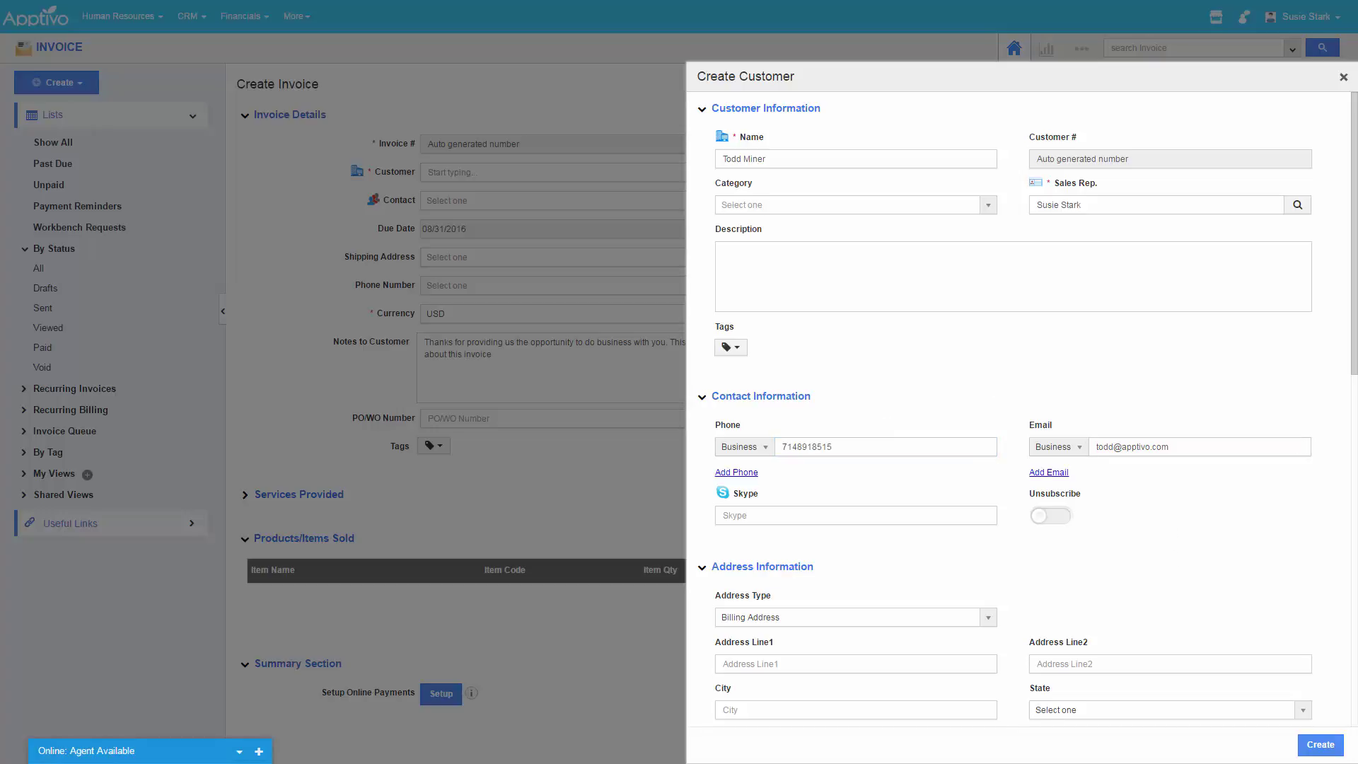
left_click(1322, 742)
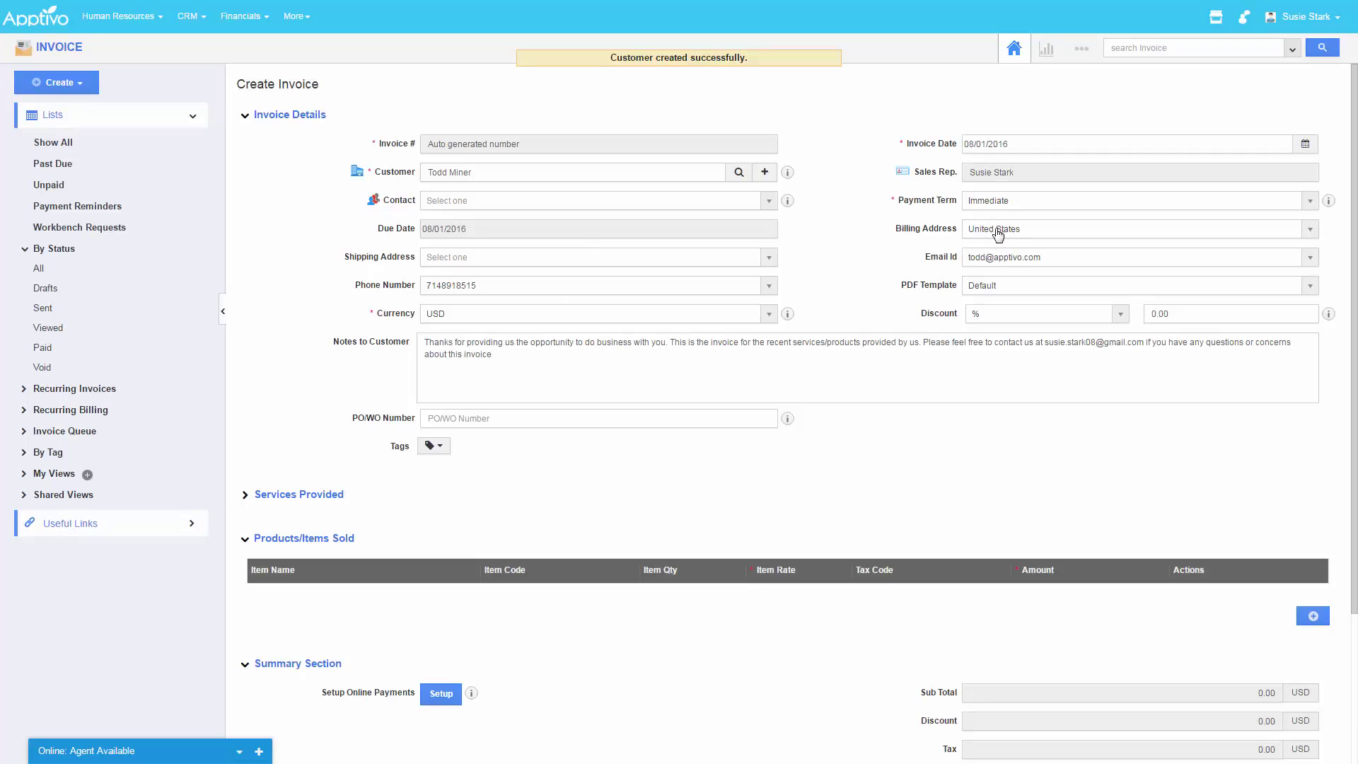
scroll(855, 266, "down", 1)
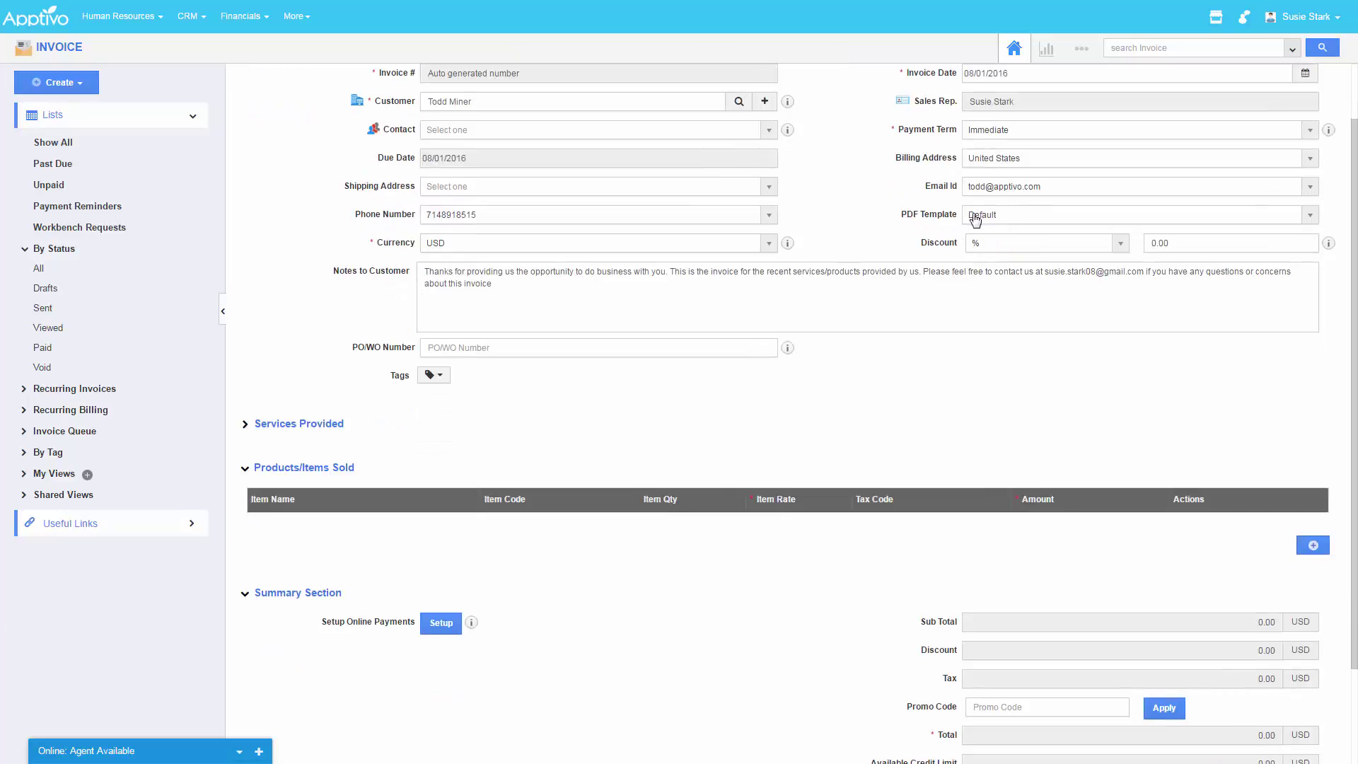
scroll(891, 371, "down", 1)
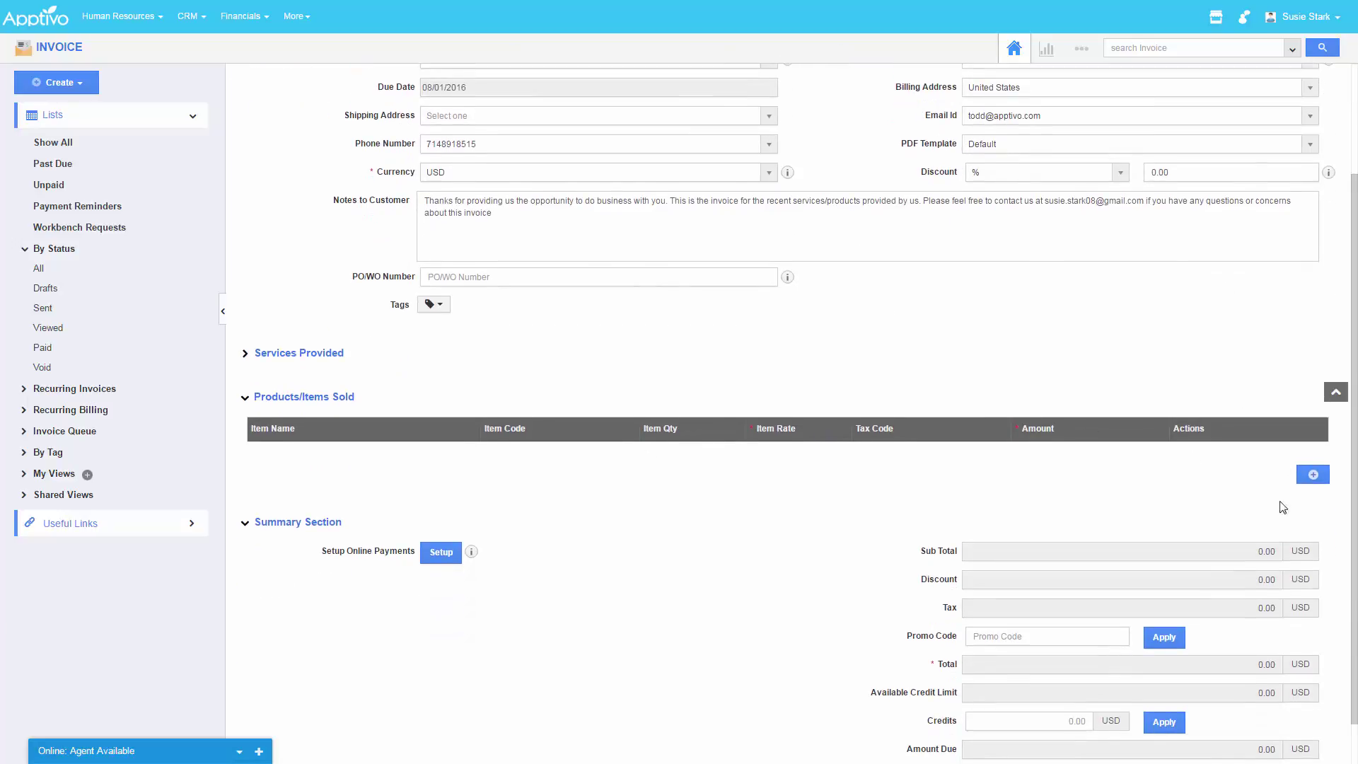
Step: Create a '1 Day of Doggy Daycare' item priced 75.00 with CA-Sales tax
left_click(1312, 474)
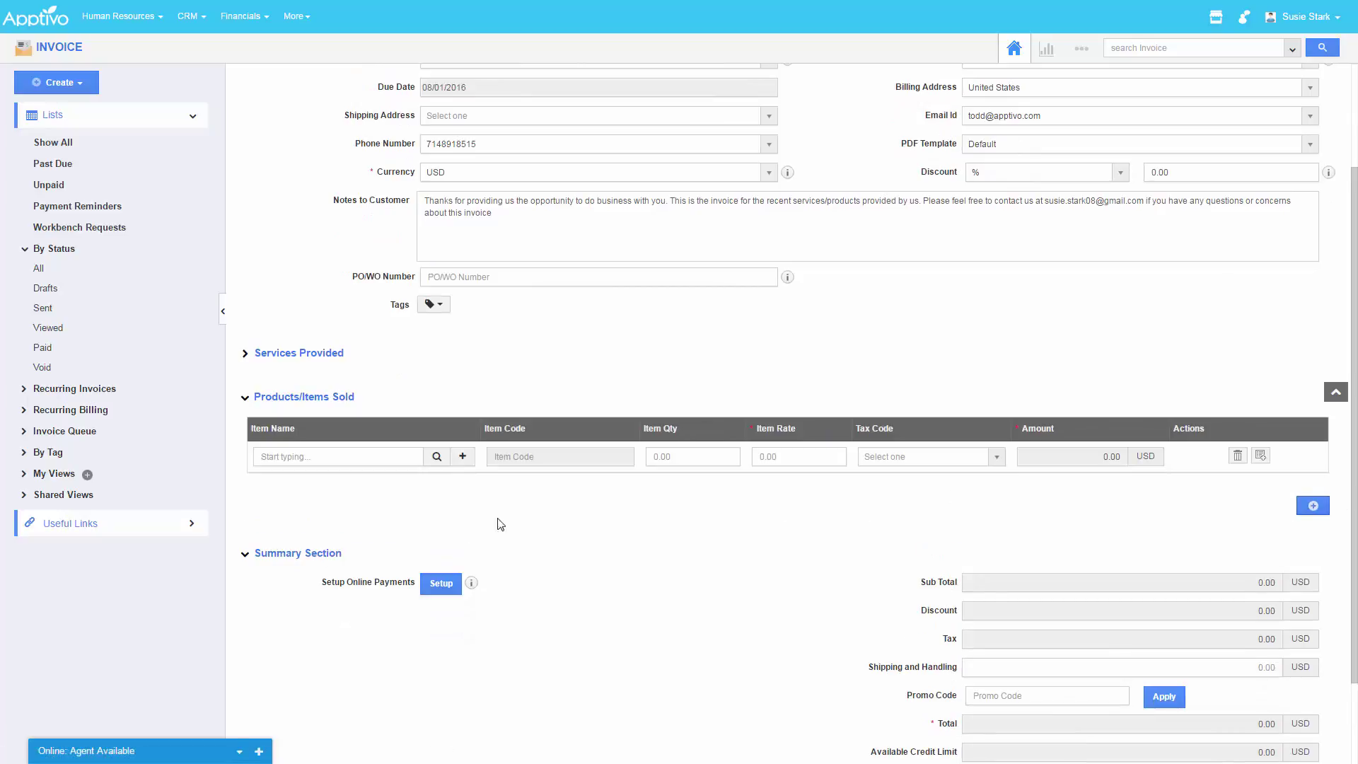
left_click(390, 457)
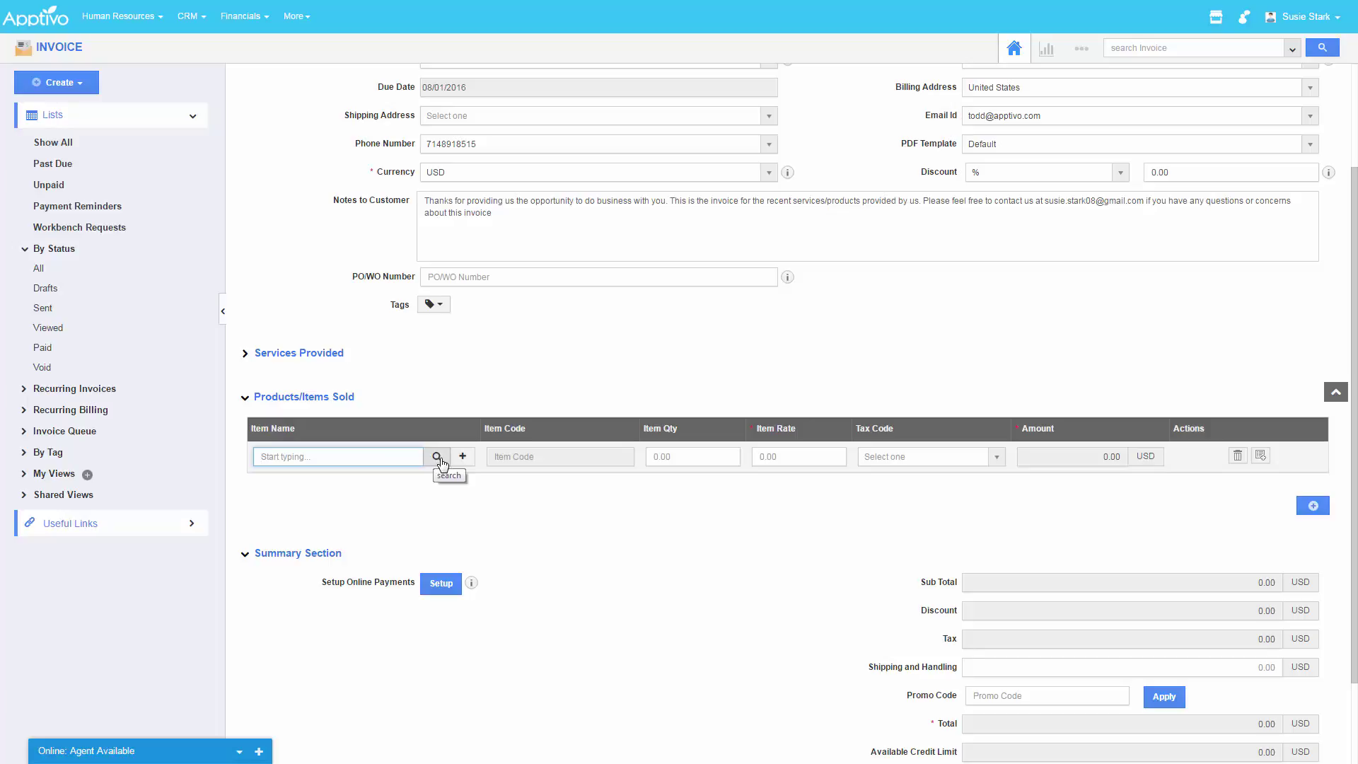
left_click(463, 457)
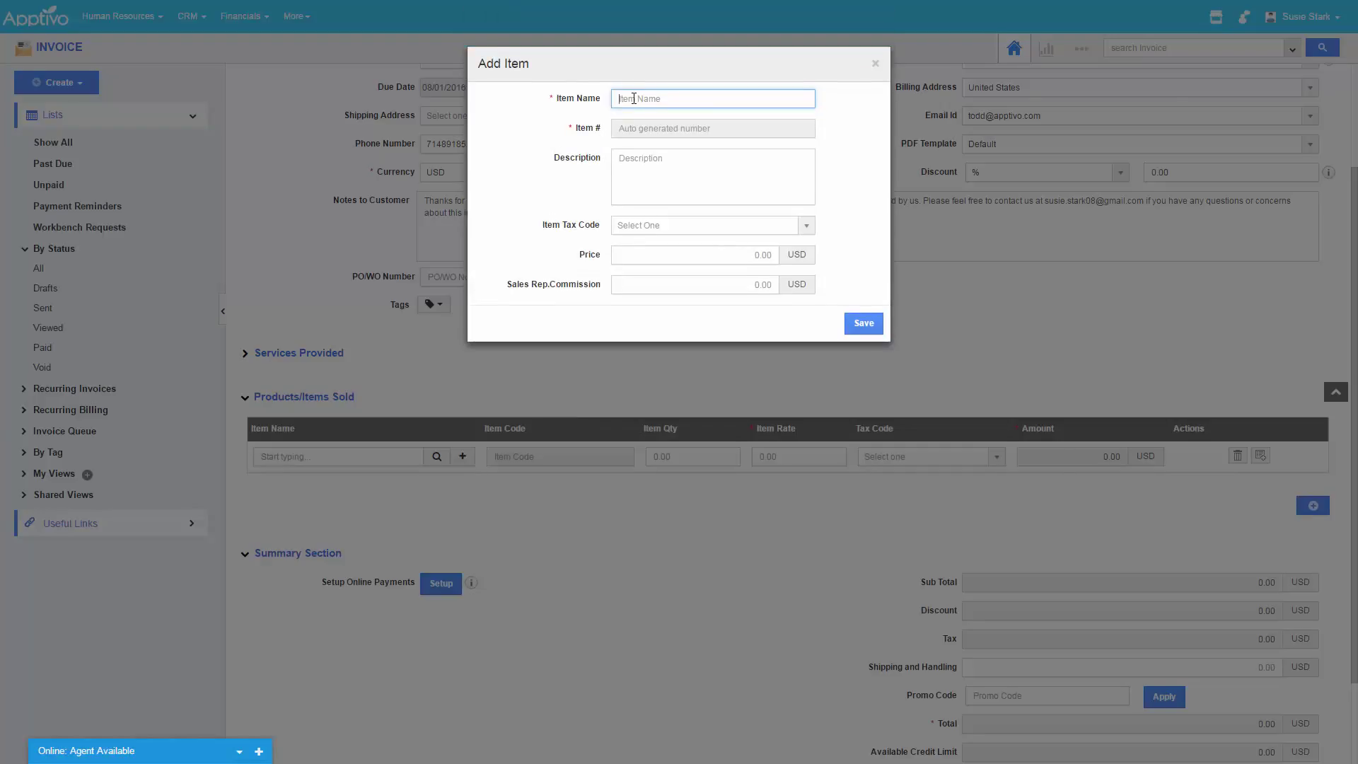
type("D")
key("BackSpace")
type("1 Day of Doggy D")
type("aycare")
left_click(730, 256)
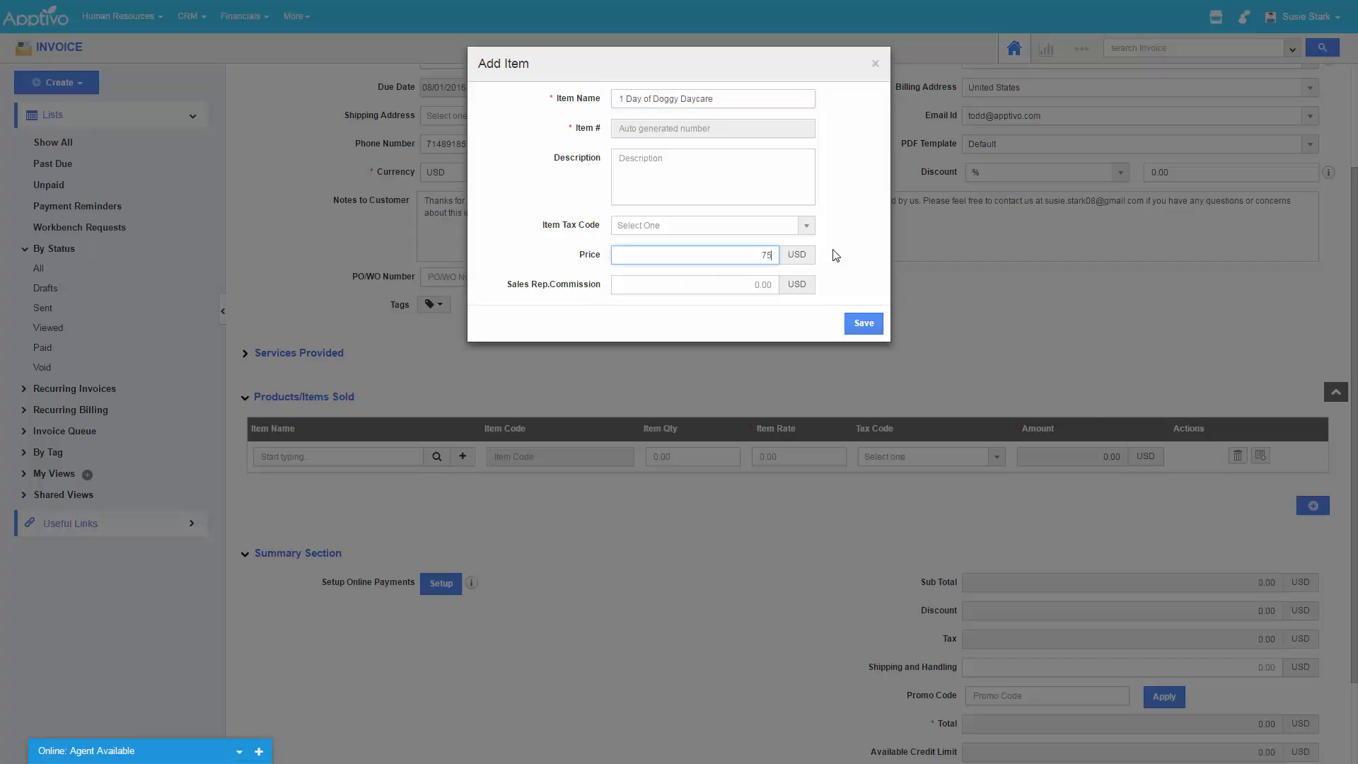
left_click(756, 227)
left_click(664, 269)
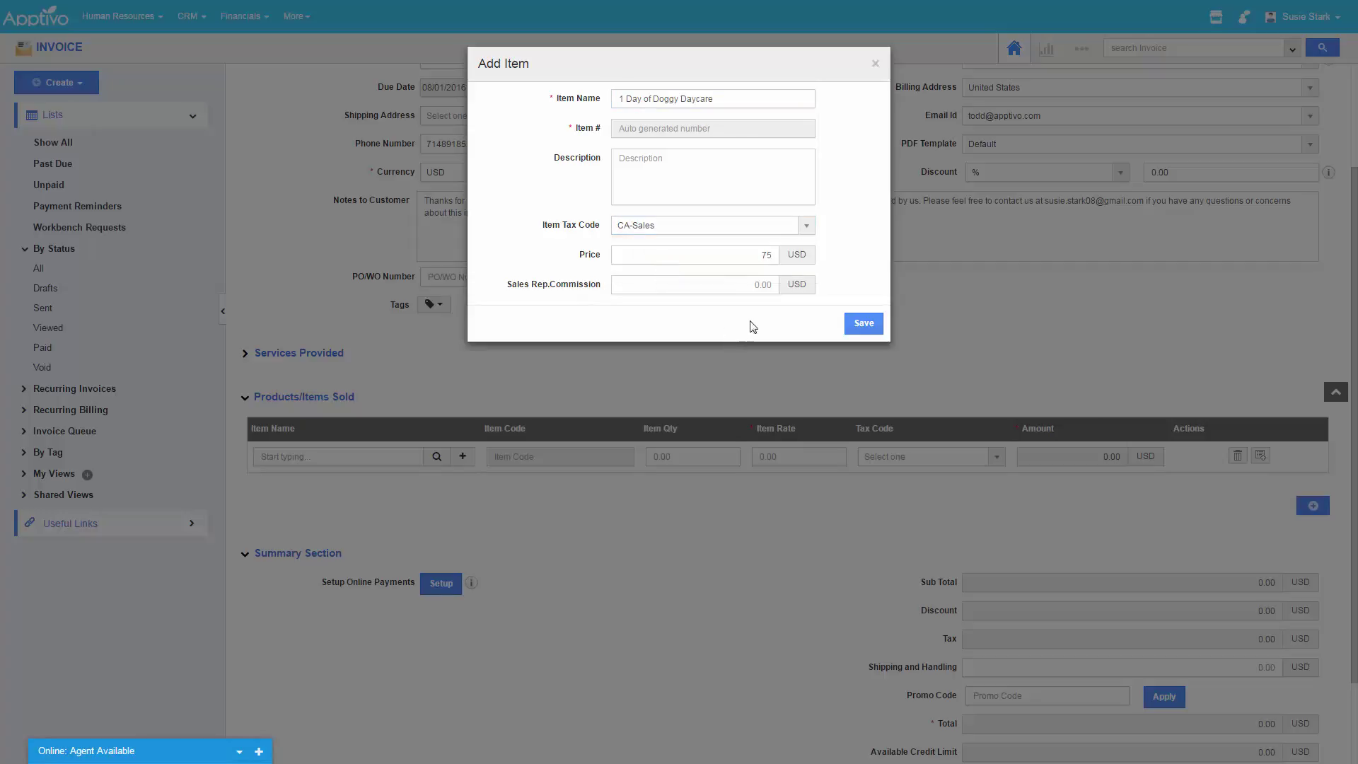
left_click(864, 323)
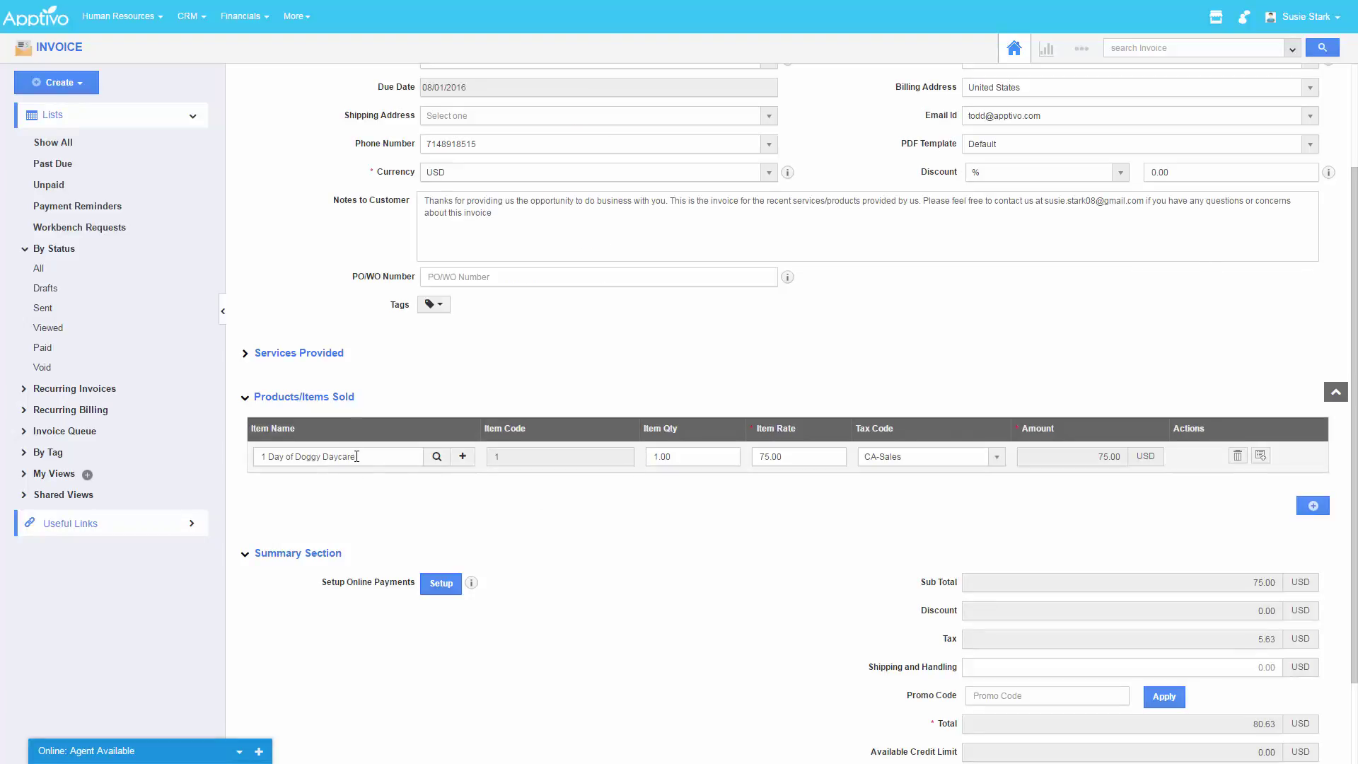
left_click(1313, 505)
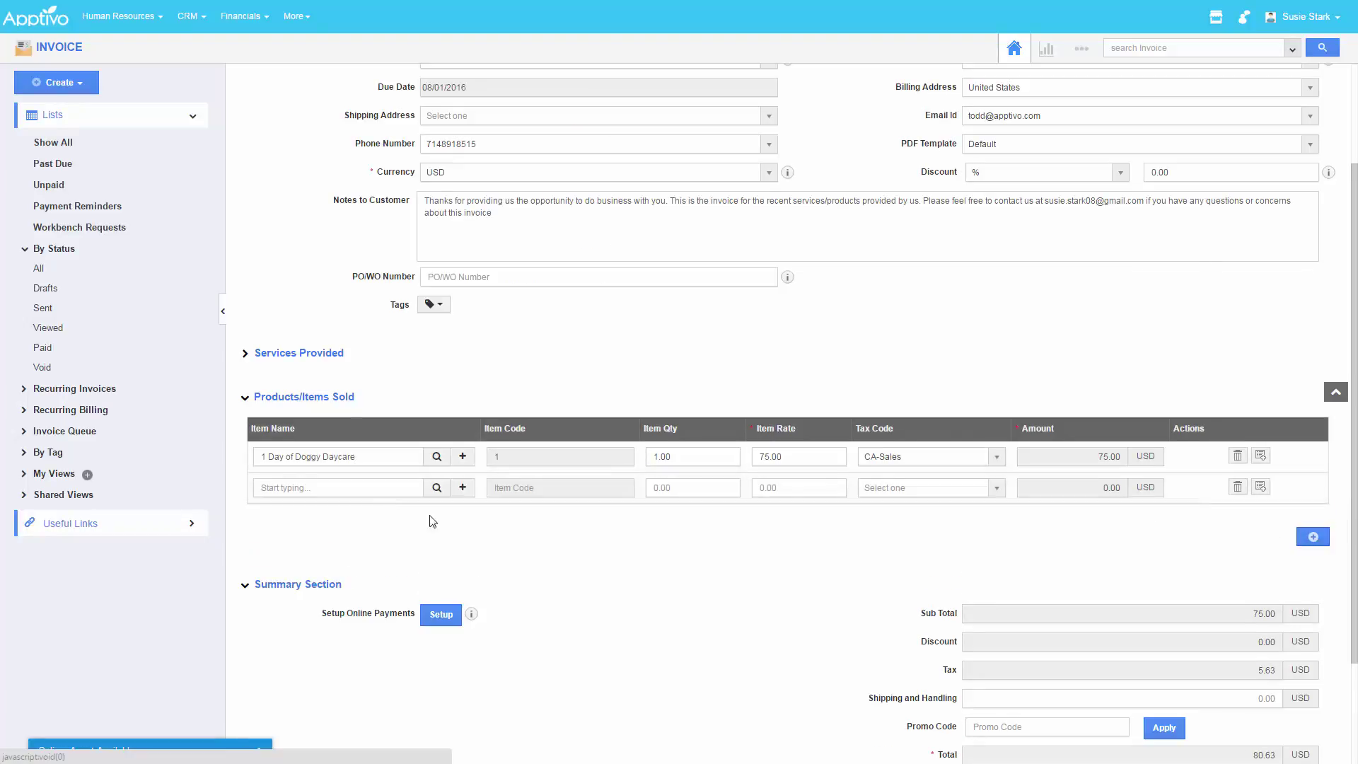
left_click(331, 489)
type("1 day")
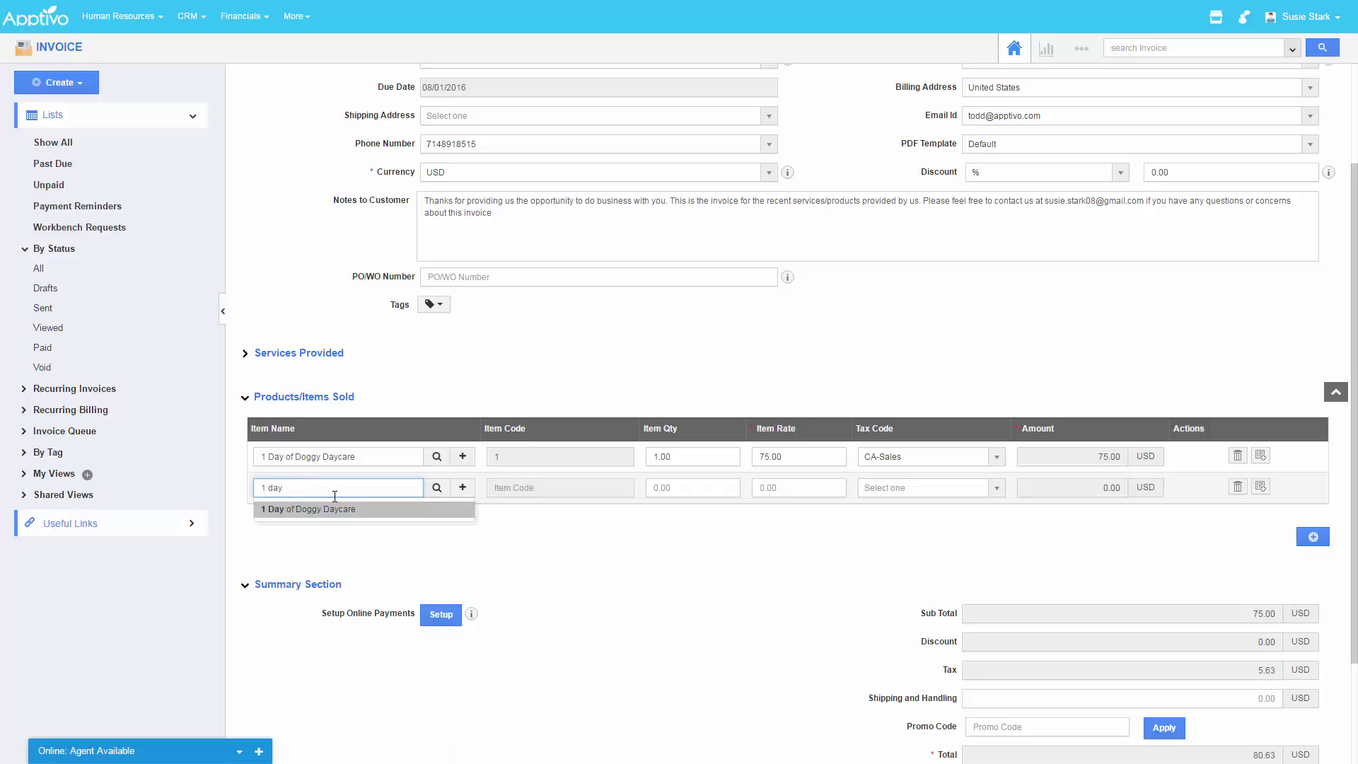
left_click(336, 509)
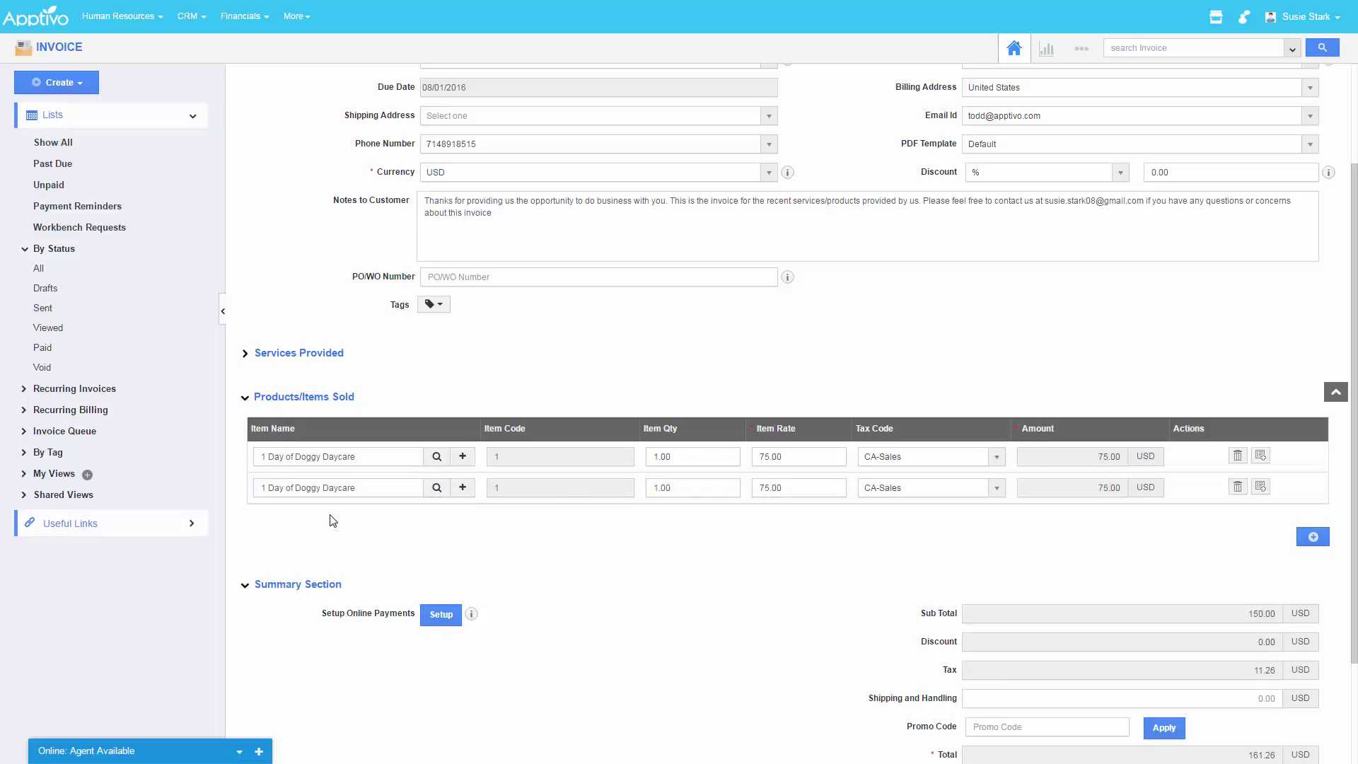
left_click(1237, 488)
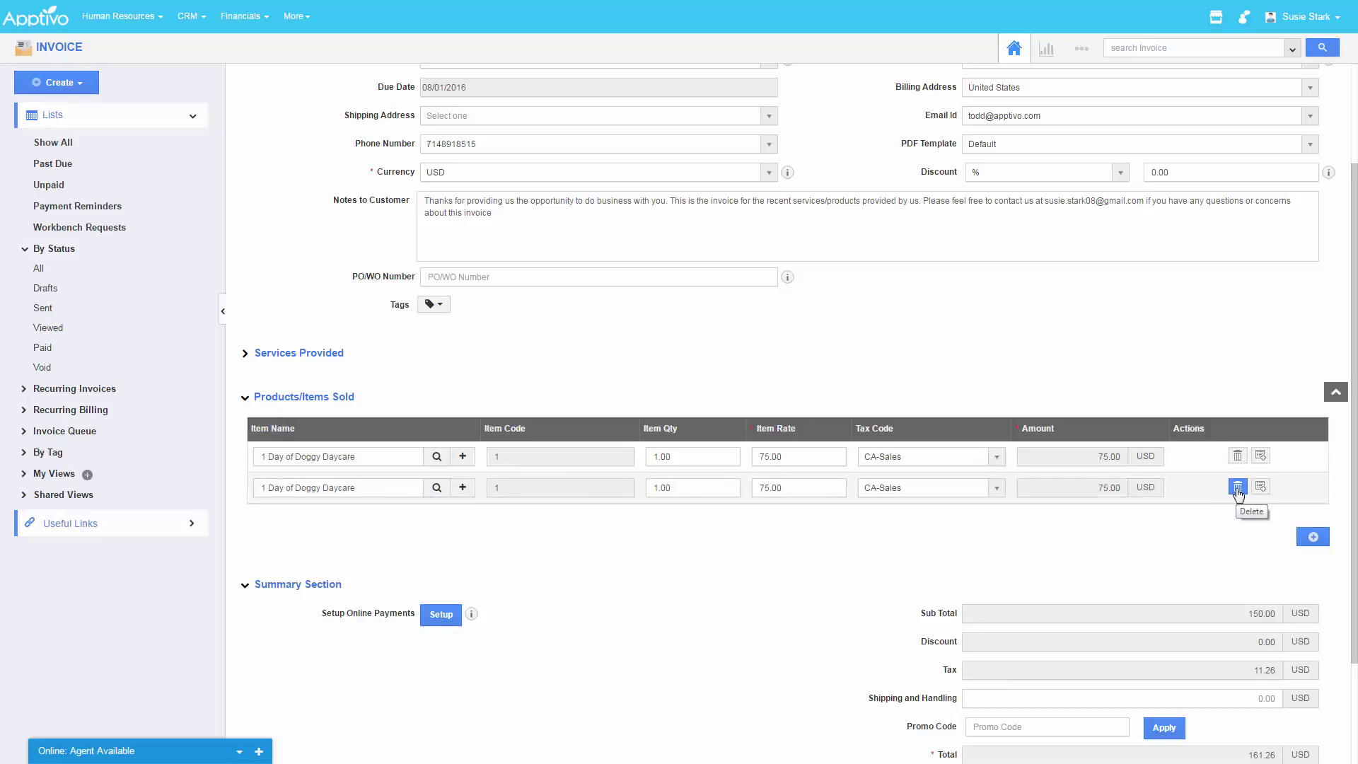
left_click(1237, 488)
scroll(477, 218, "up", 3)
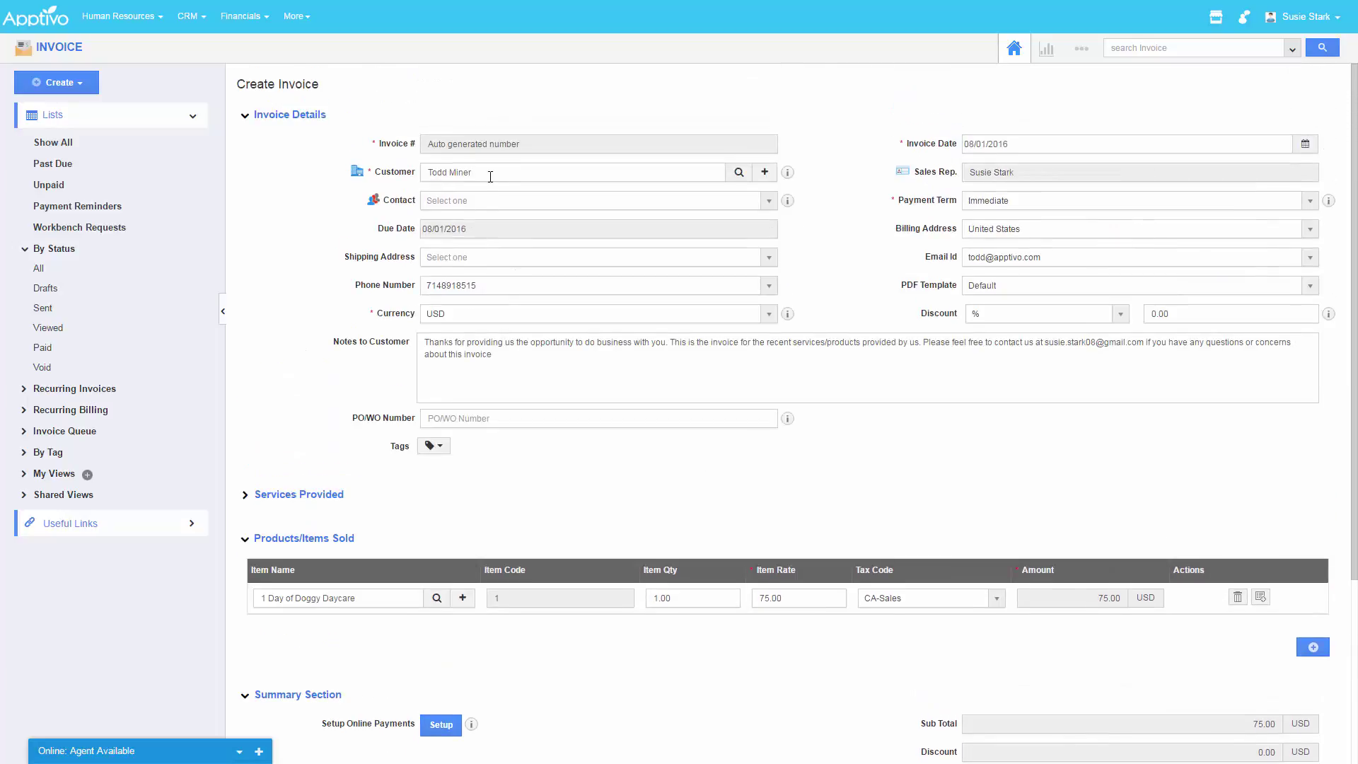
left_click_drag(491, 172, 297, 175)
key("BackSpace")
type("todd")
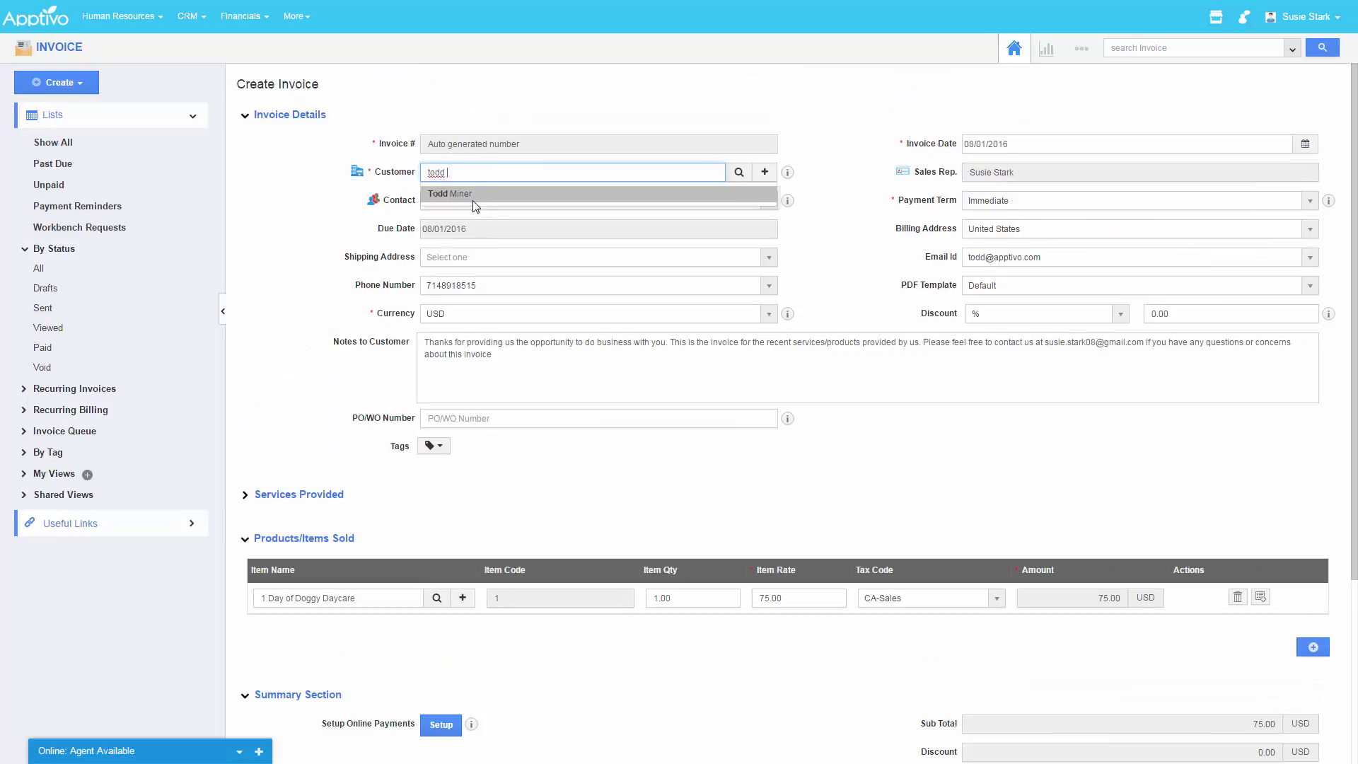
left_click(472, 194)
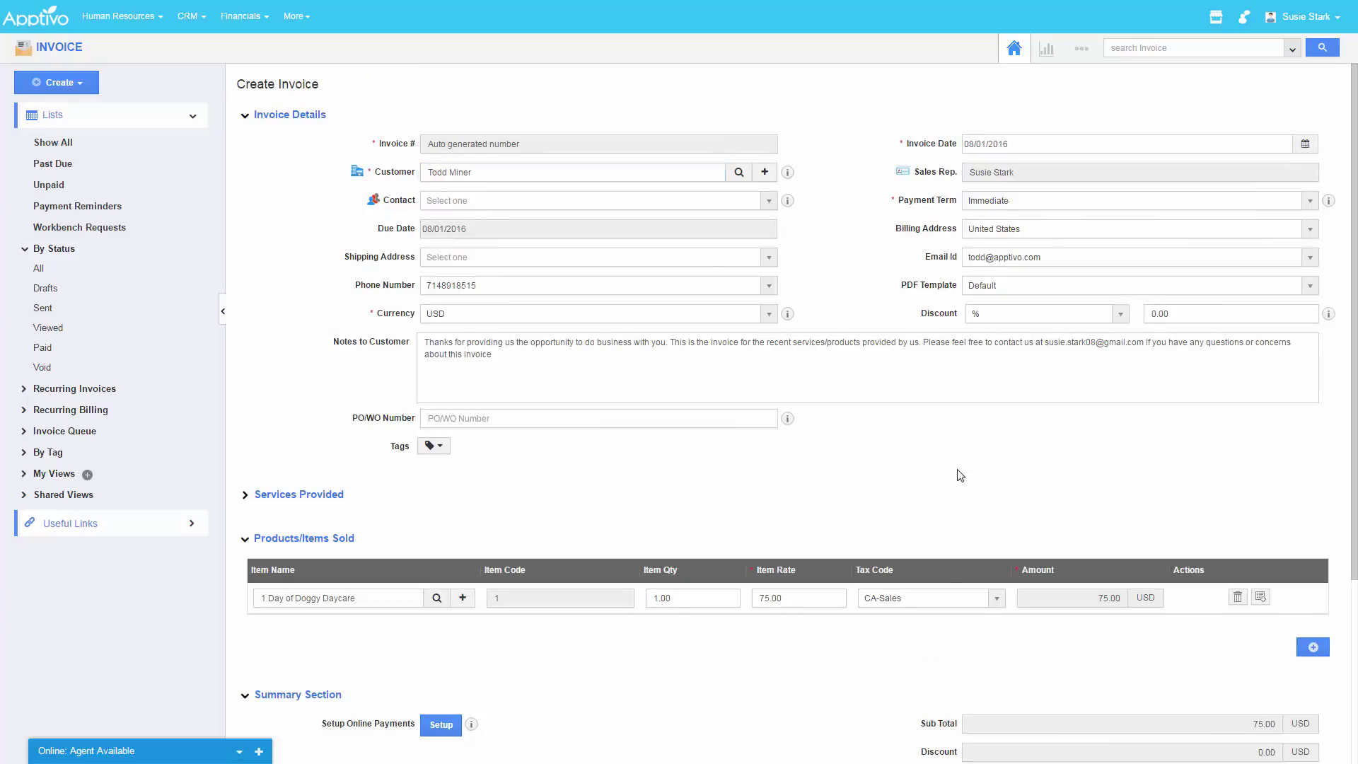
scroll(952, 468, "down", 1)
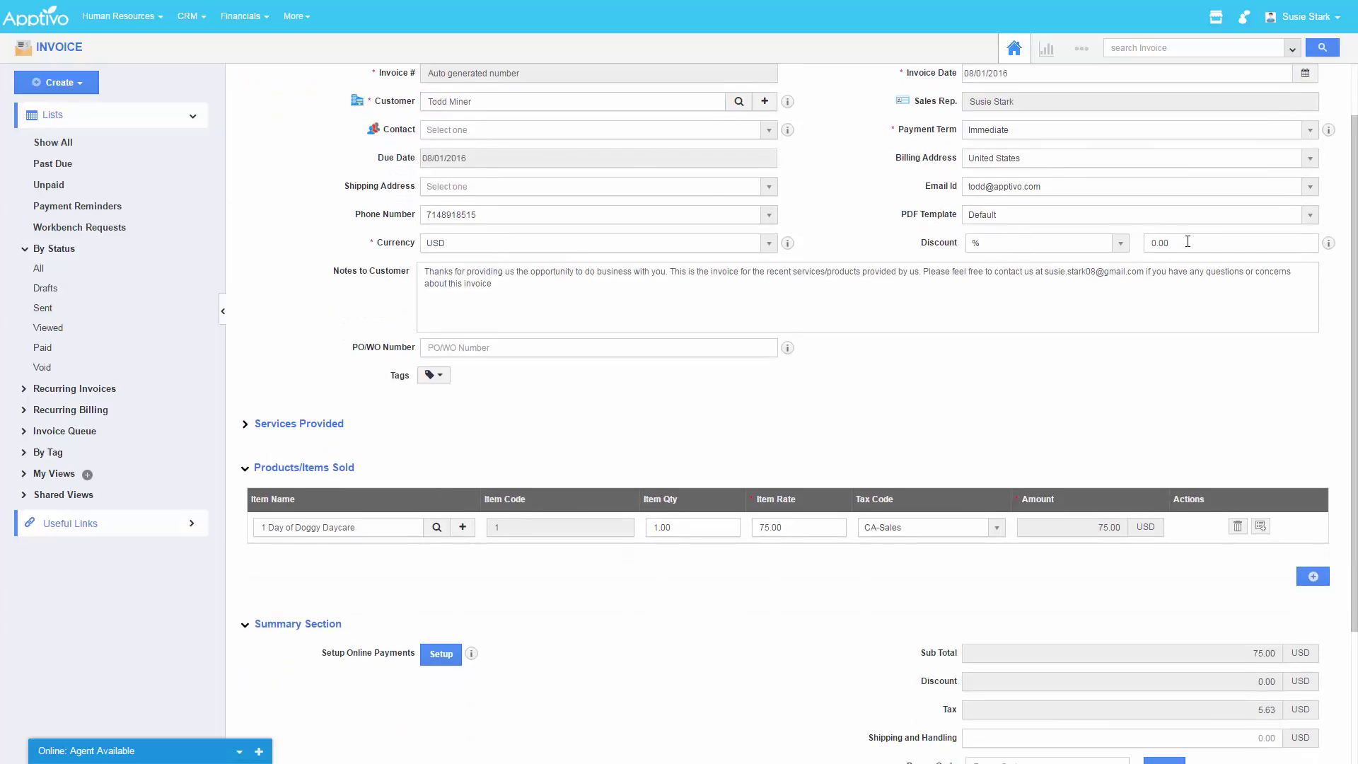
Step: Apply the 10% discount (7.50 off, 72.56 total) and add the first-time discount note
left_click_drag(1187, 242, 1149, 246)
type("10")
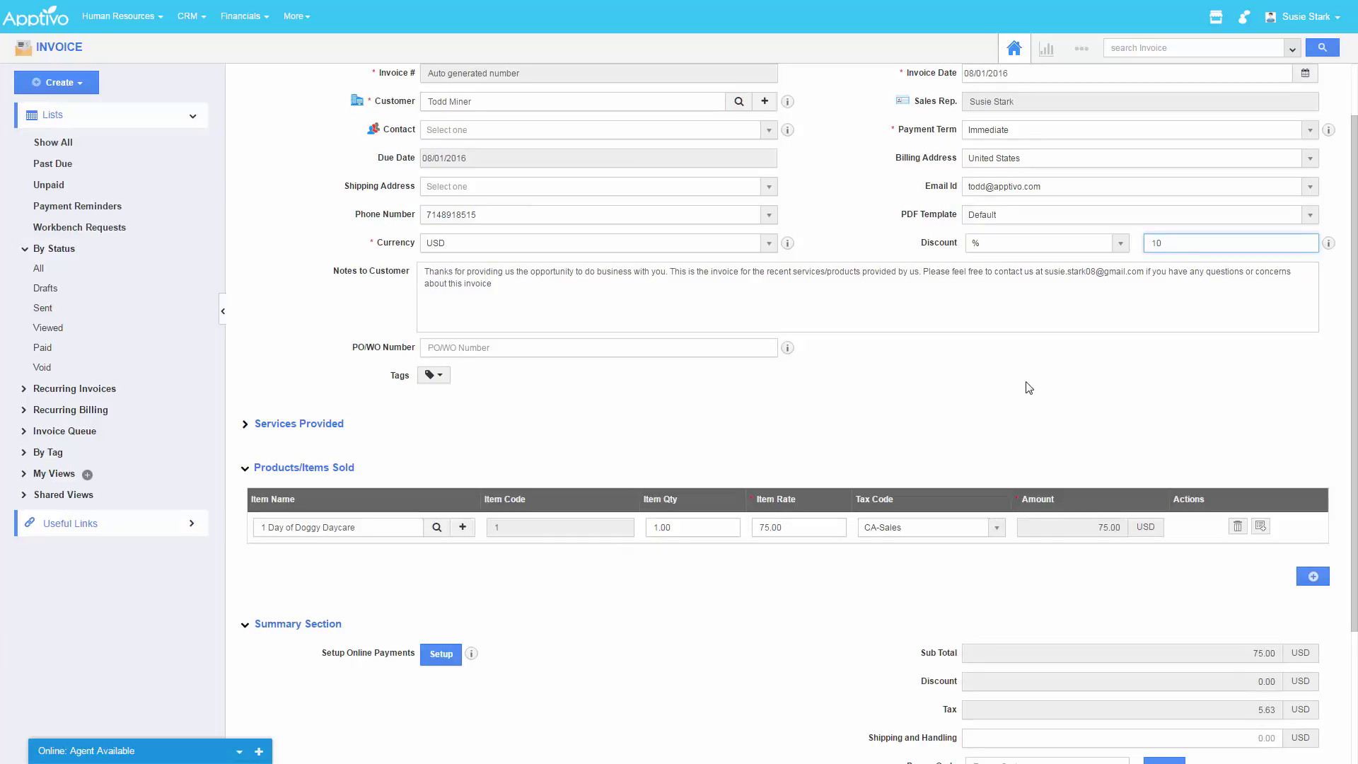
left_click(1026, 387)
scroll(913, 366, "down", 3)
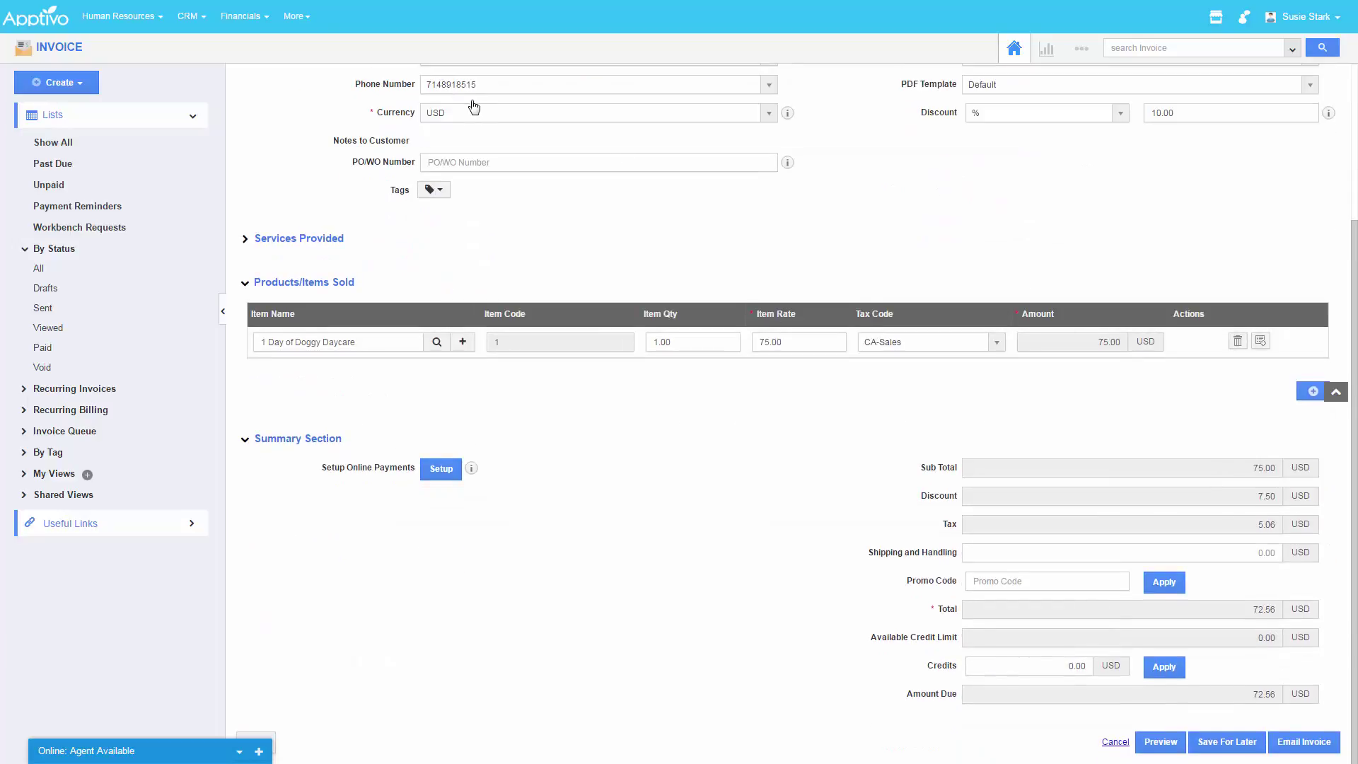
left_click(489, 140)
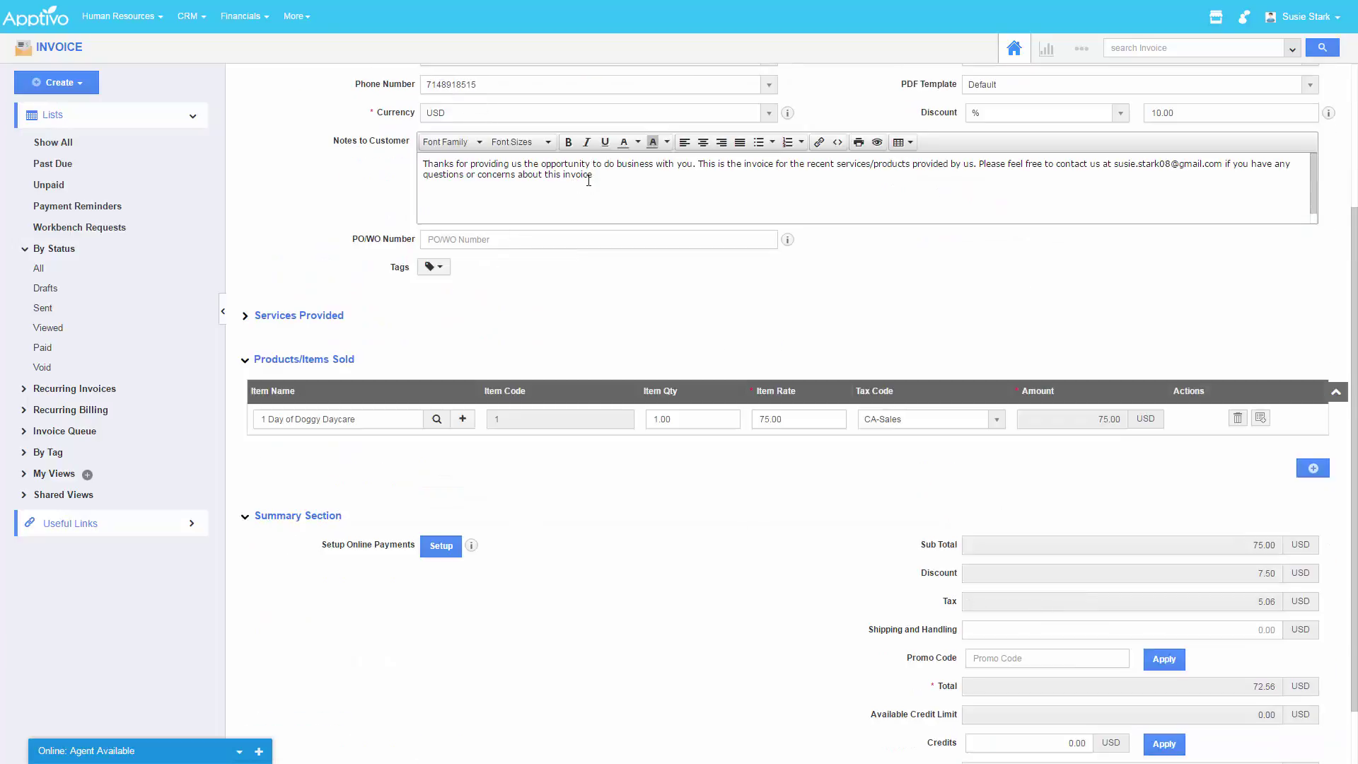
type("We're givi")
type("ng you a first time discount of 10%.")
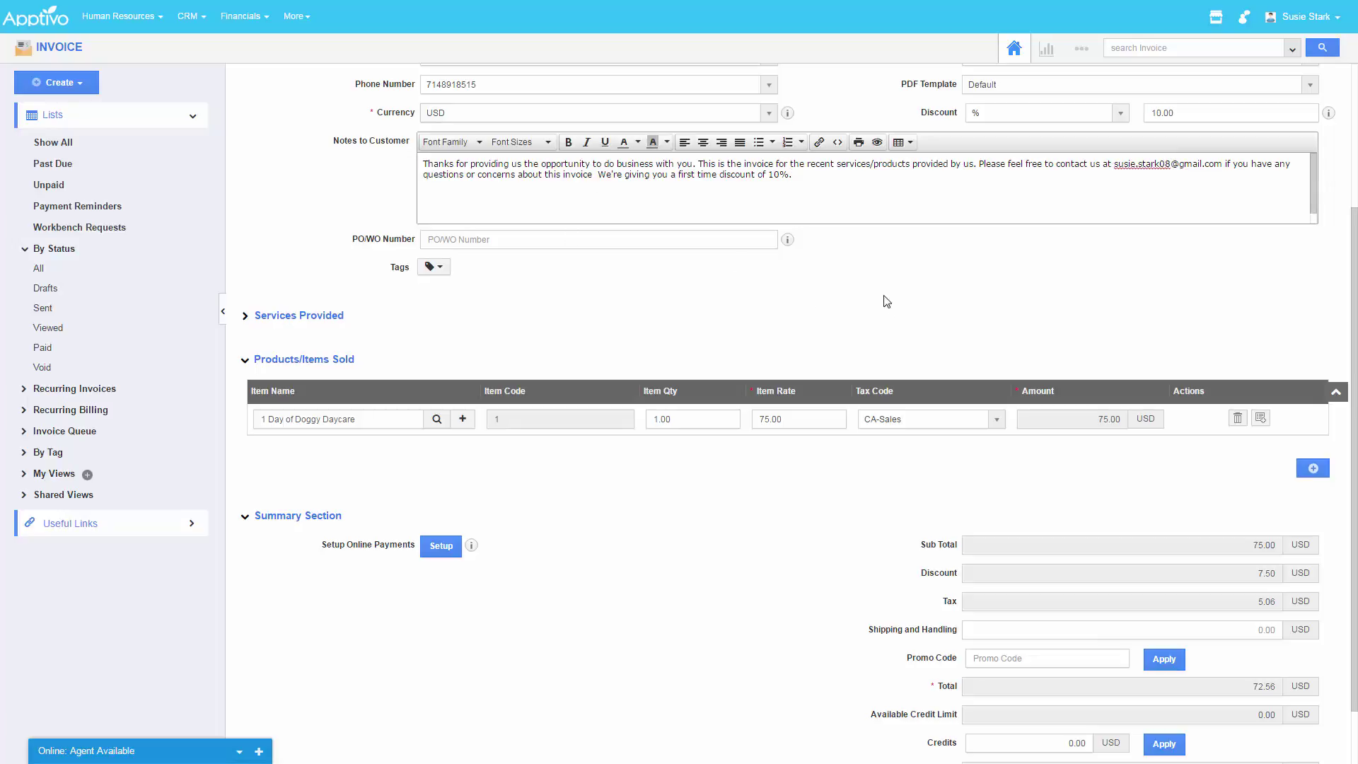
left_click_drag(885, 300, 594, 473)
scroll(594, 473, "down", 1)
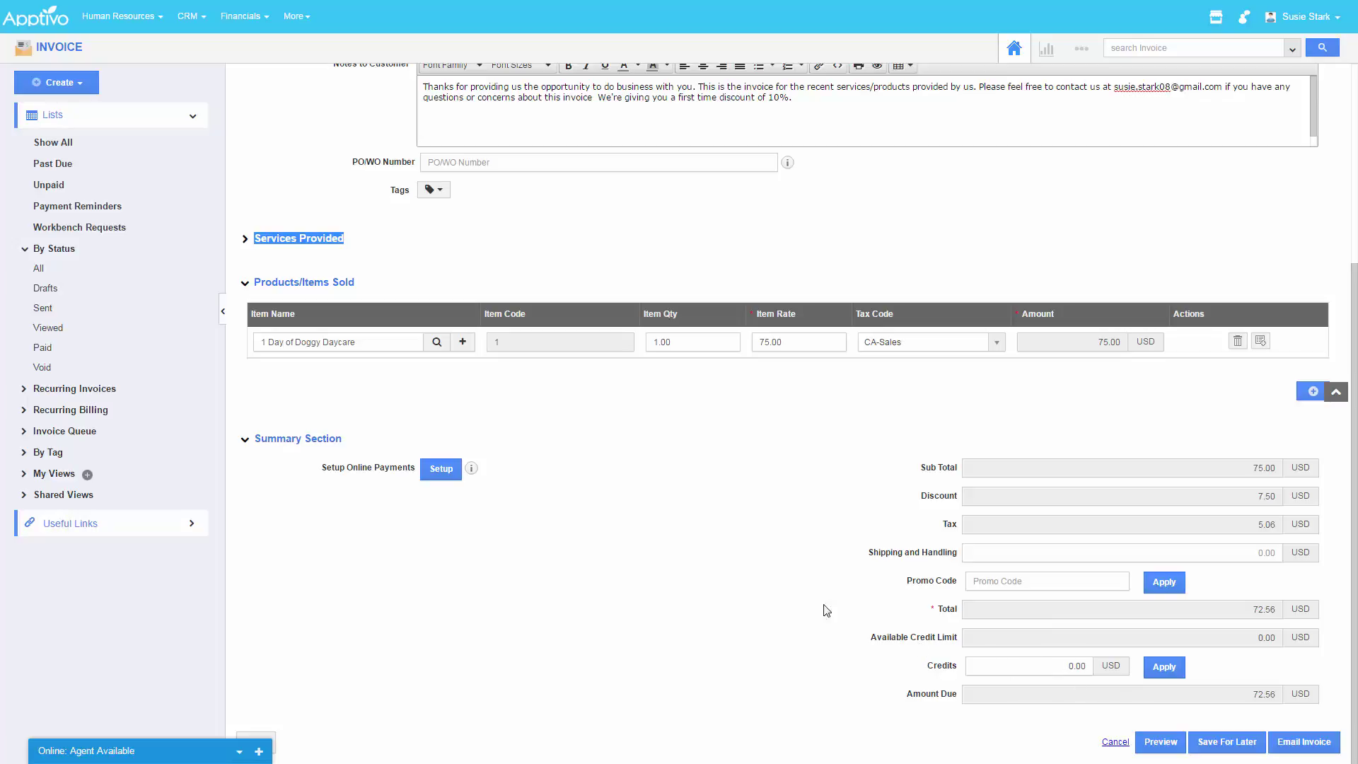
Step: Review the invoice email to Todd with invoice-1000.pdf attached
left_click(325, 519)
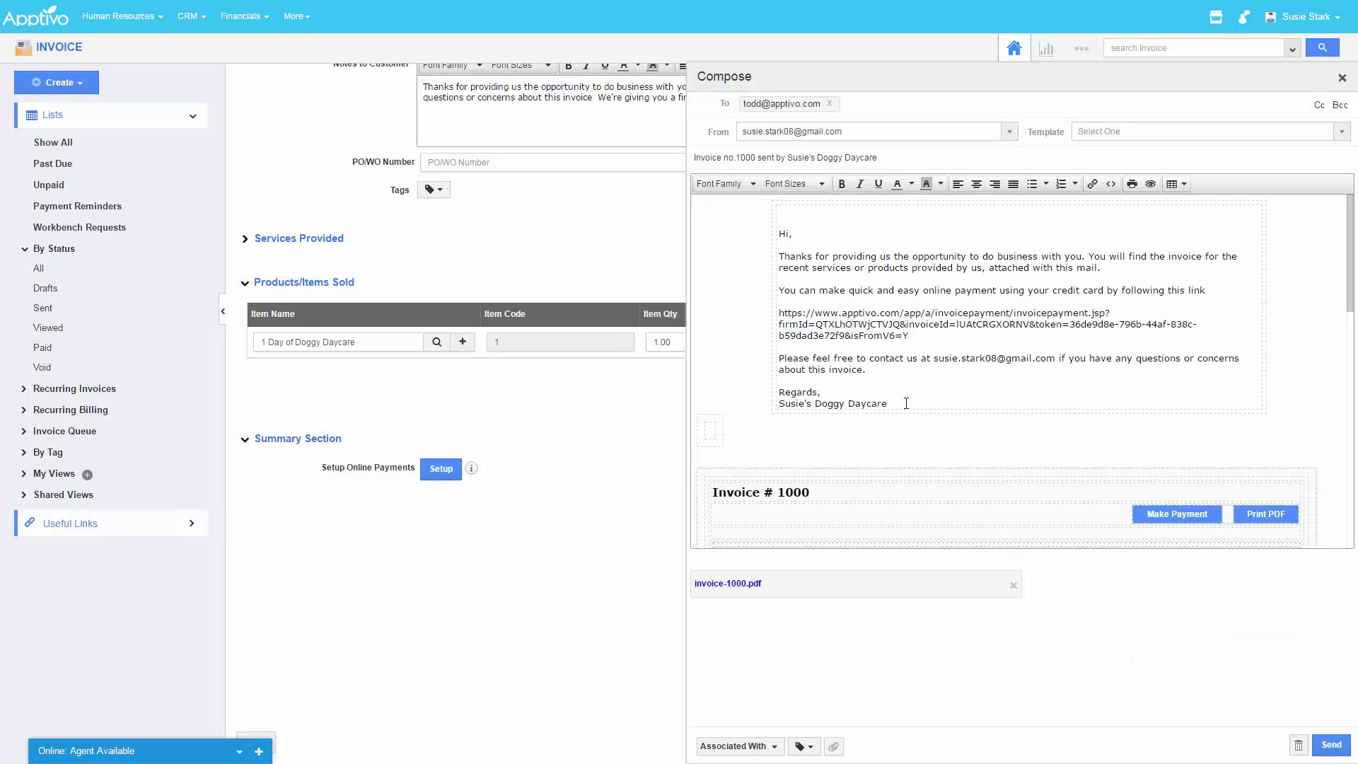
mouse_move(906, 404)
left_mouse_down()
mouse_move(786, 377)
mouse_move(780, 245)
left_mouse_up()
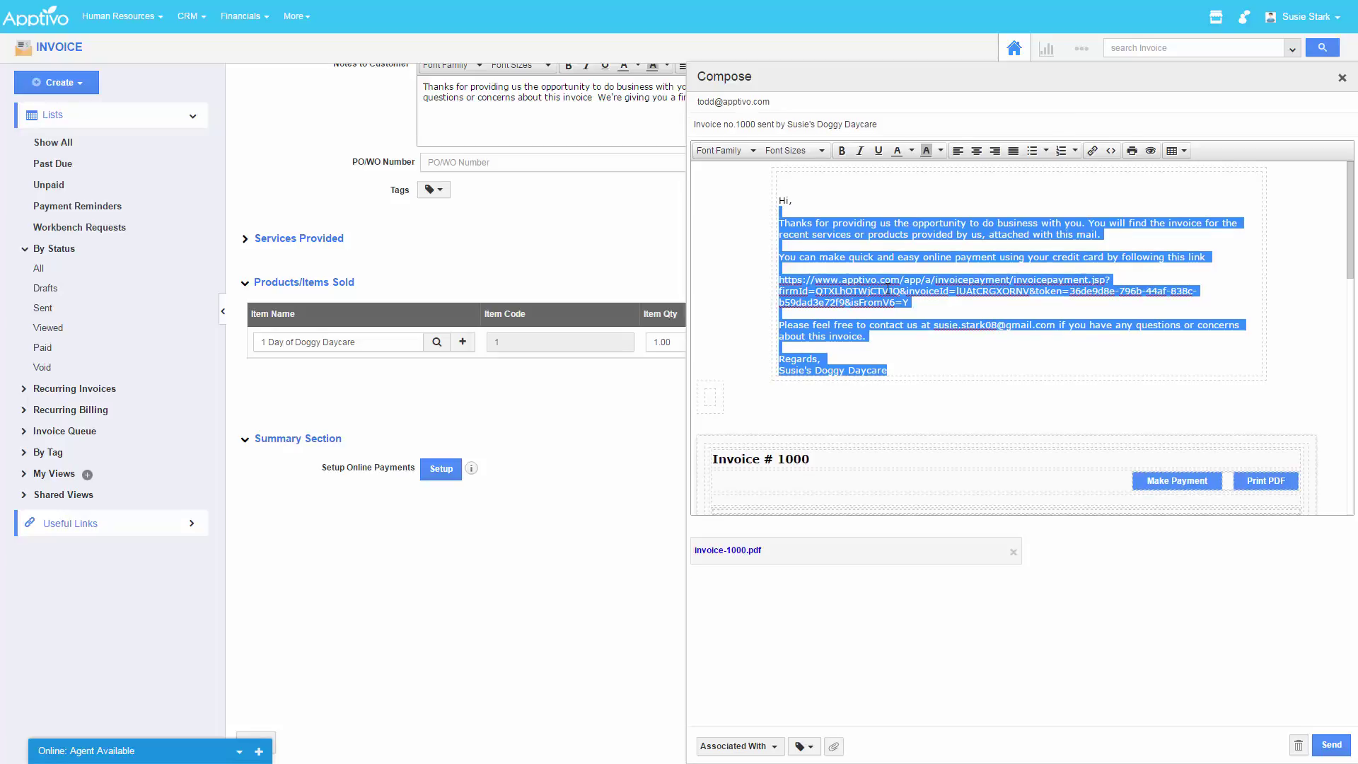
left_click(964, 361)
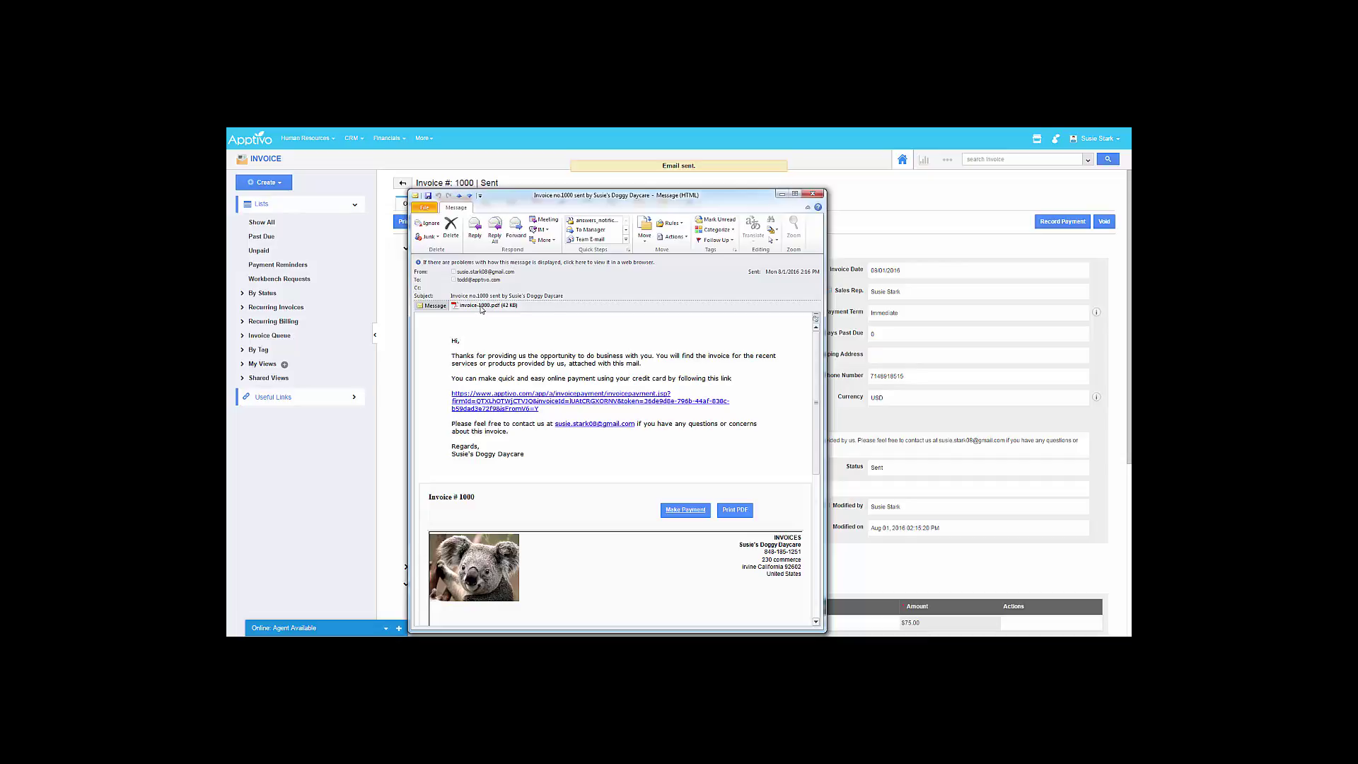
scroll(503, 398, "down", 1)
scroll(504, 398, "down", 1)
scroll(504, 399, "down", 2)
scroll(503, 398, "down", 3)
scroll(505, 398, "down", 1)
scroll(503, 398, "down", 2)
scroll(505, 398, "up", 3)
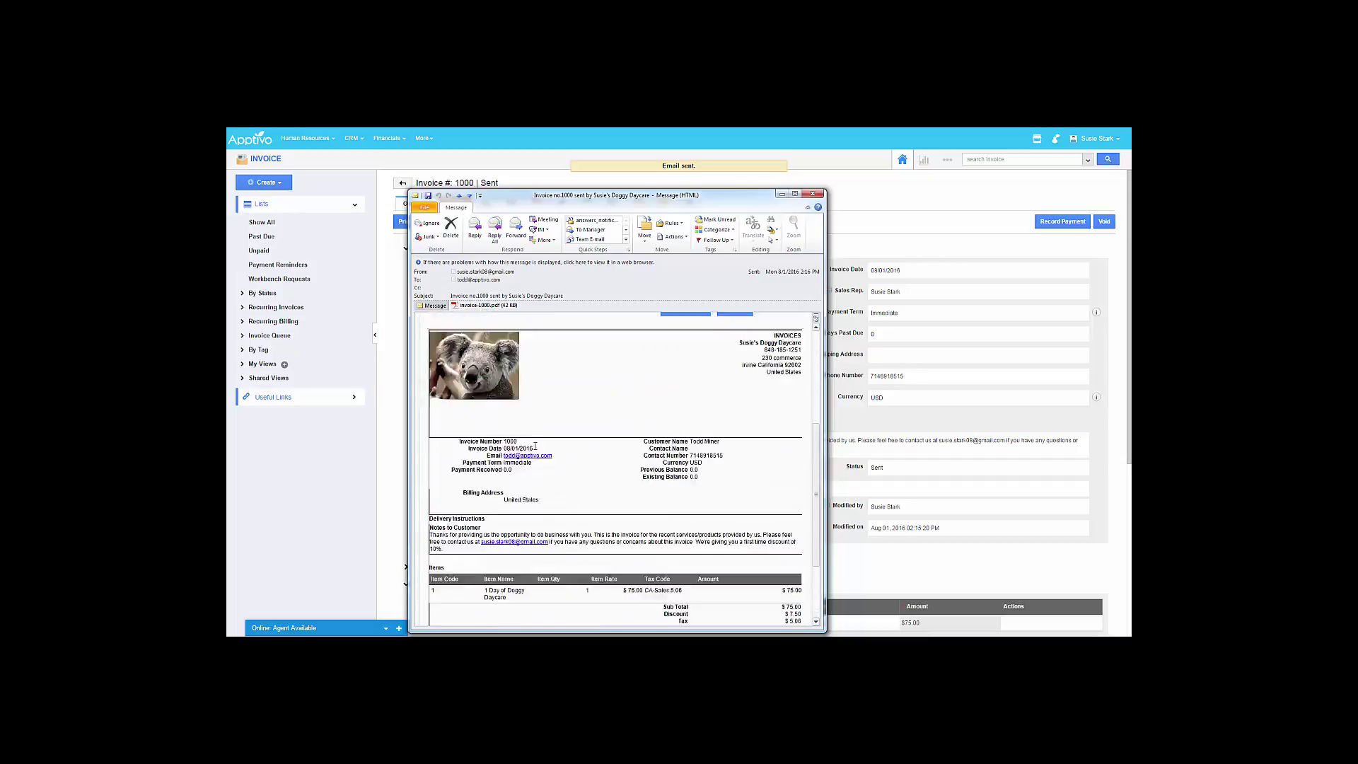
scroll(516, 367, "down", 3)
scroll(636, 461, "down", 1)
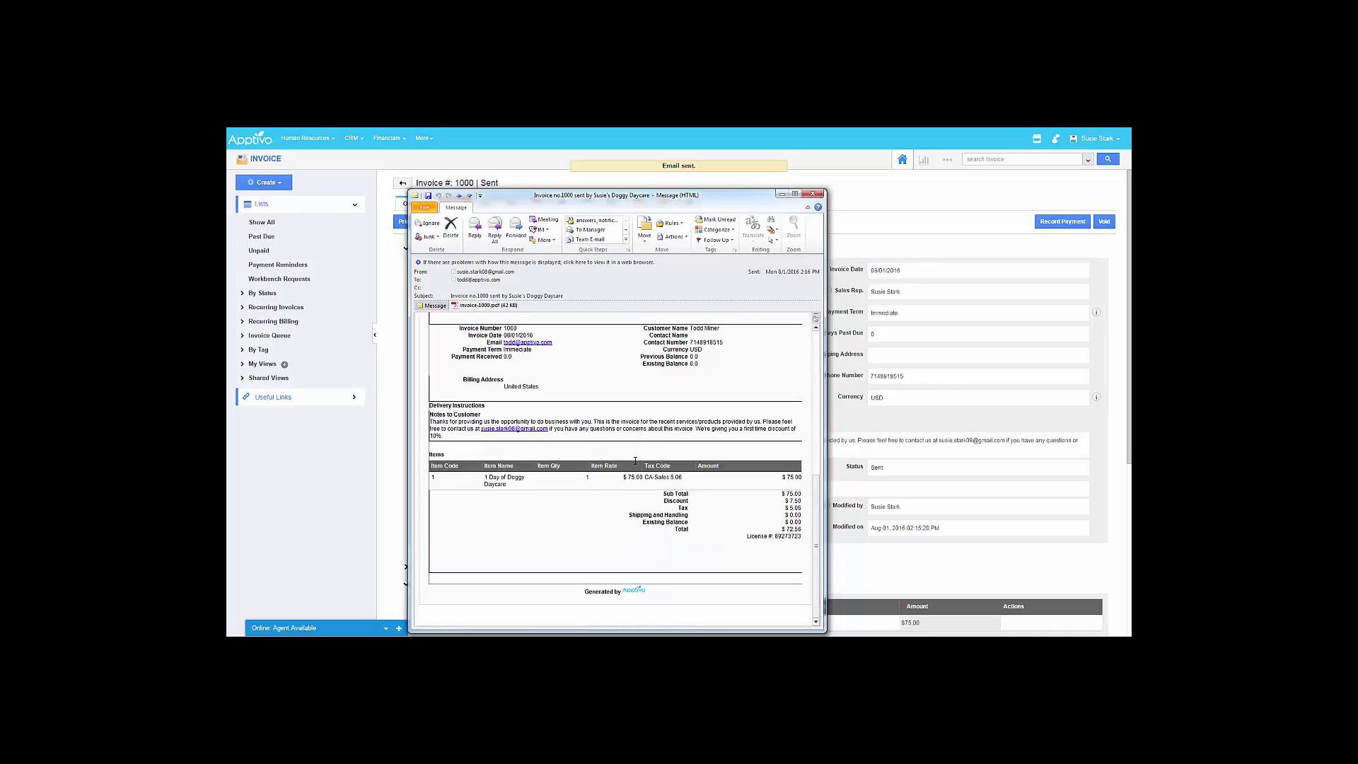
left_click(794, 537)
scroll(755, 474, "up", 3)
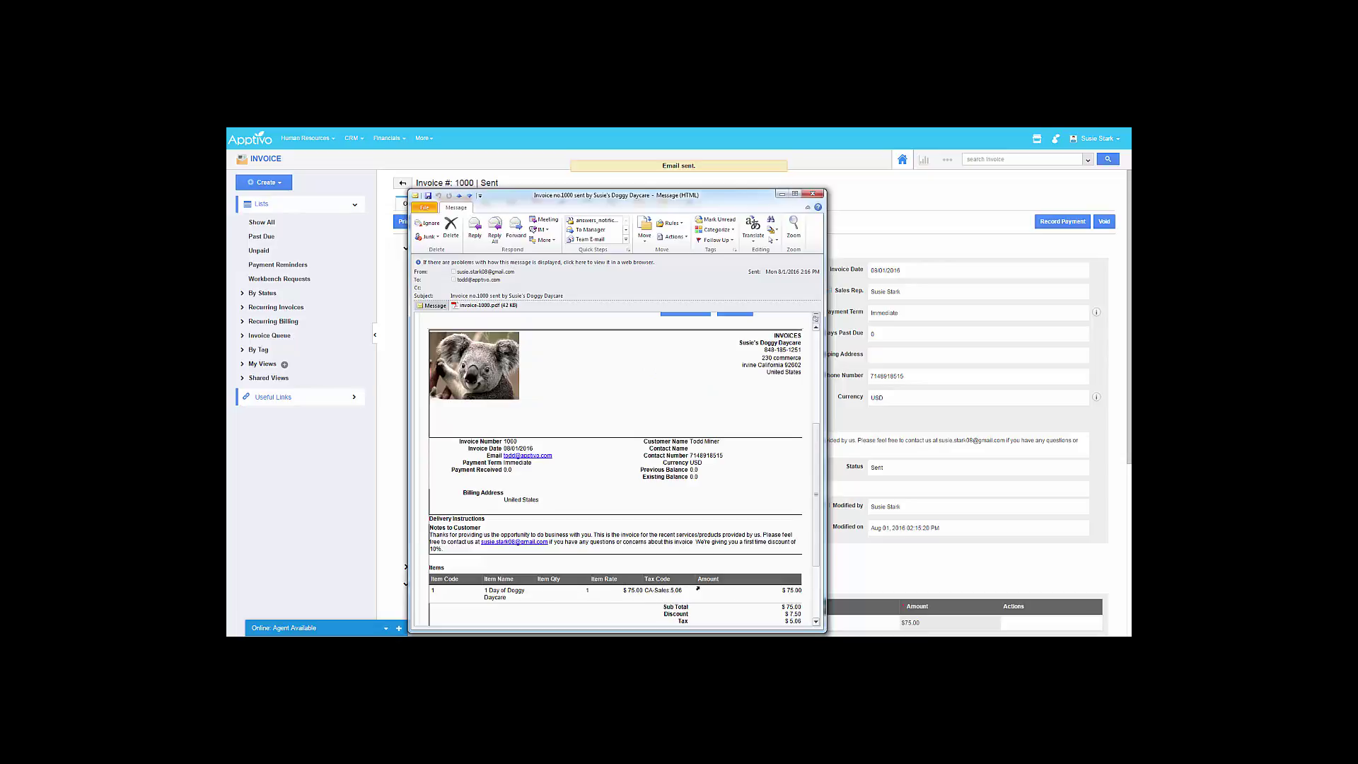
scroll(717, 590, "down", 1)
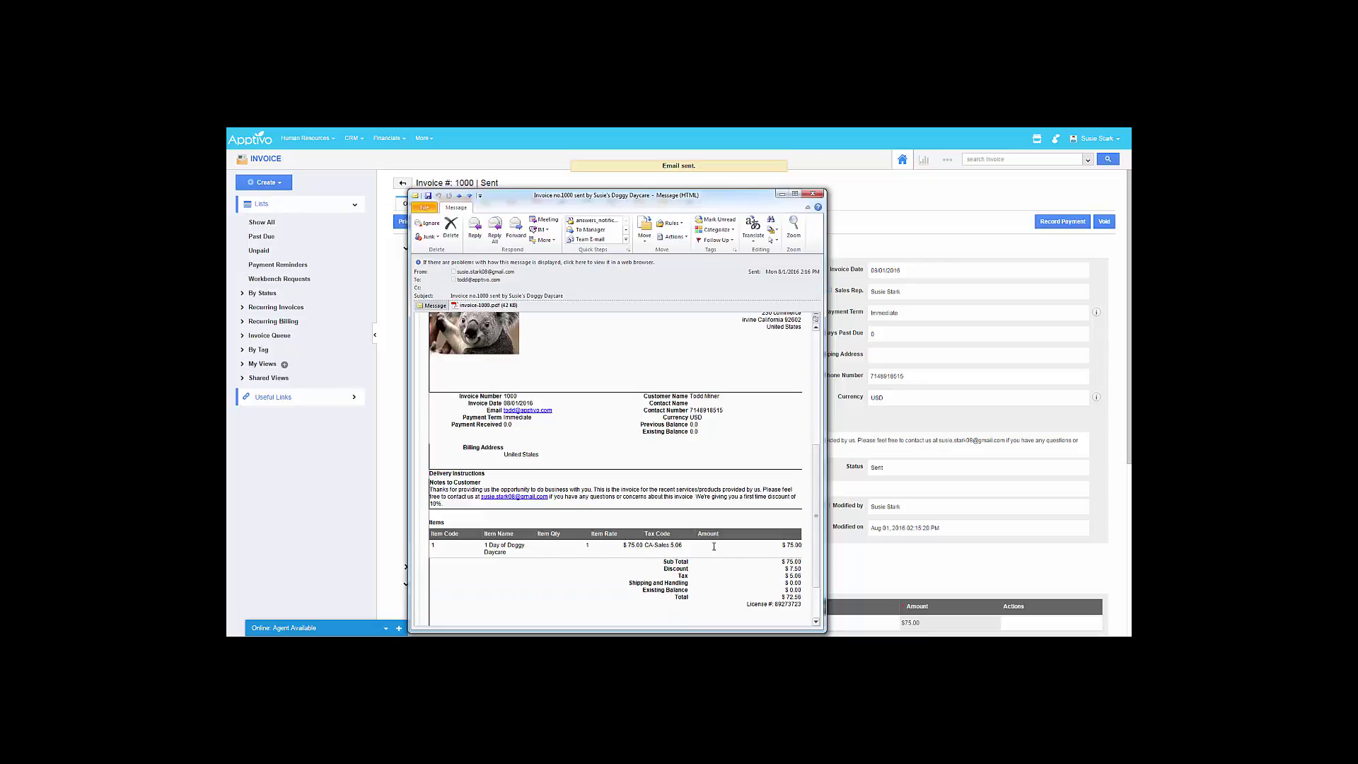
scroll(714, 544, "up", 1)
scroll(669, 531, "up", 3)
scroll(633, 519, "up", 2)
scroll(633, 518, "down", 2)
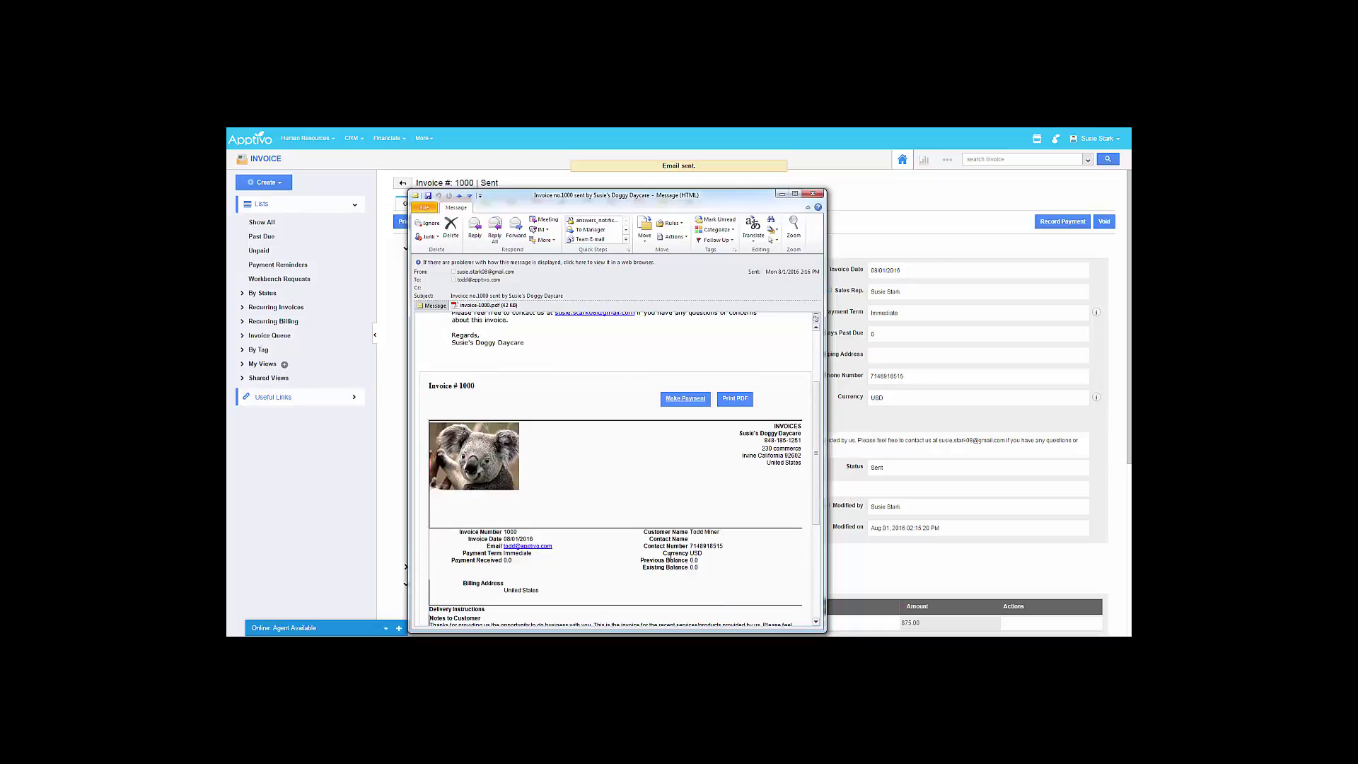
scroll(576, 440, "up", 2)
scroll(576, 440, "up", 1)
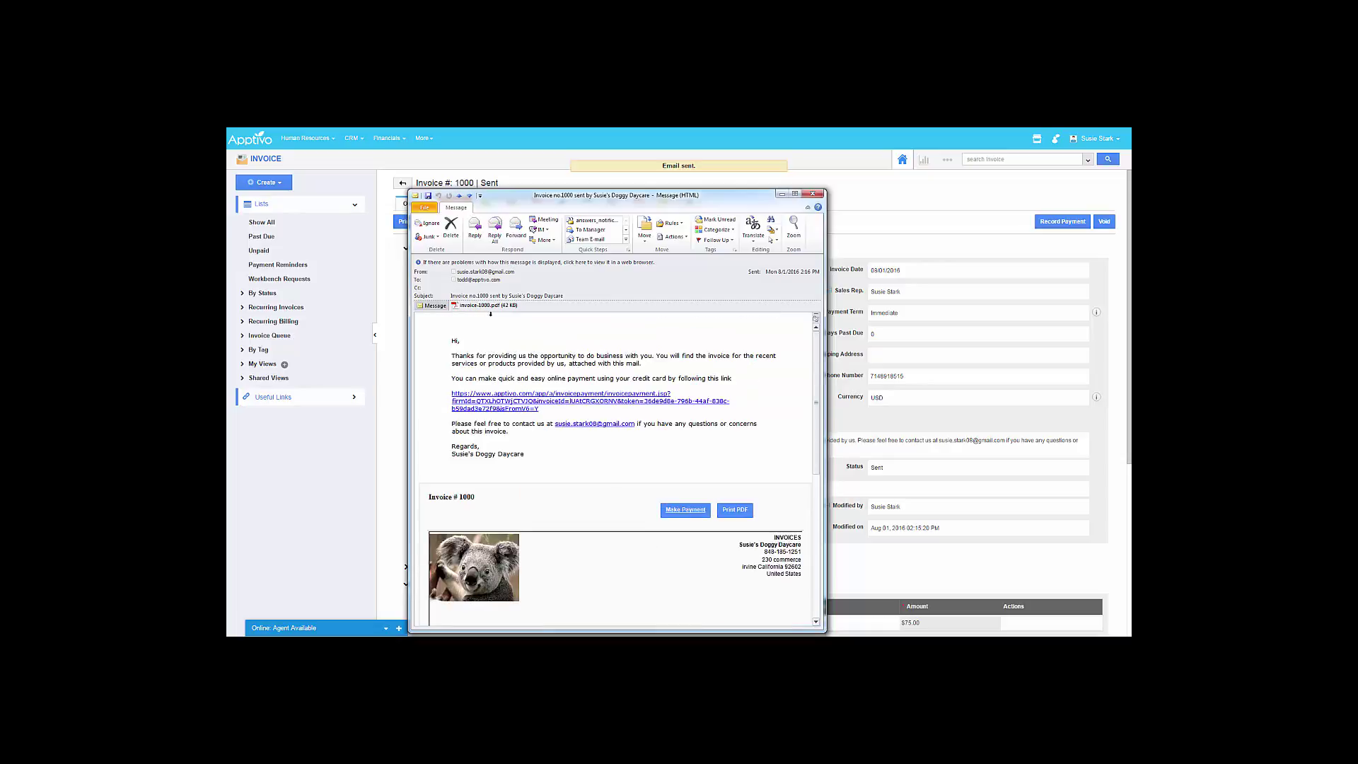
Step: Open the invoice-1000.pdf attachment in Acrobat Reader, review it, and close it
double_click(488, 308)
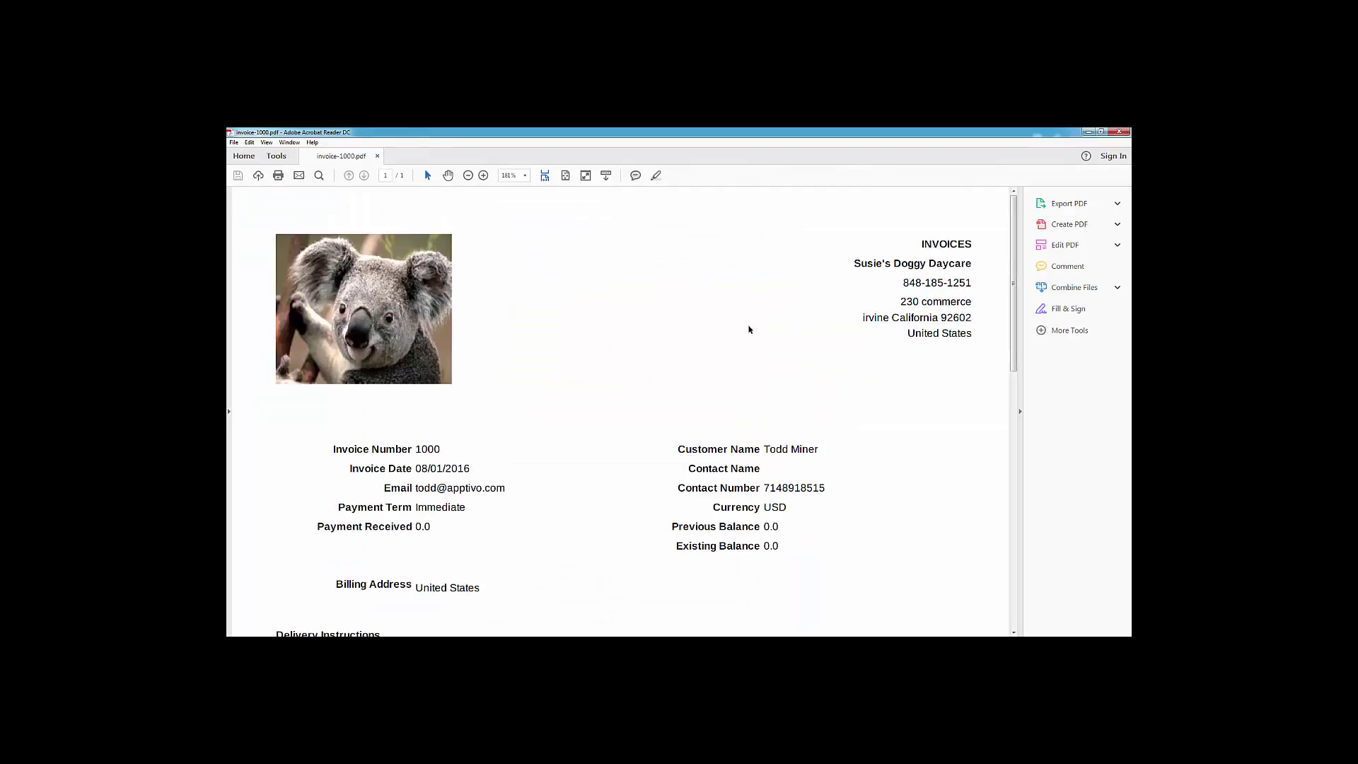
scroll(599, 411, "down", 1)
scroll(599, 414, "down", 1)
scroll(598, 417, "down", 1)
scroll(599, 418, "down", 2)
scroll(598, 417, "down", 2)
scroll(599, 418, "down", 2)
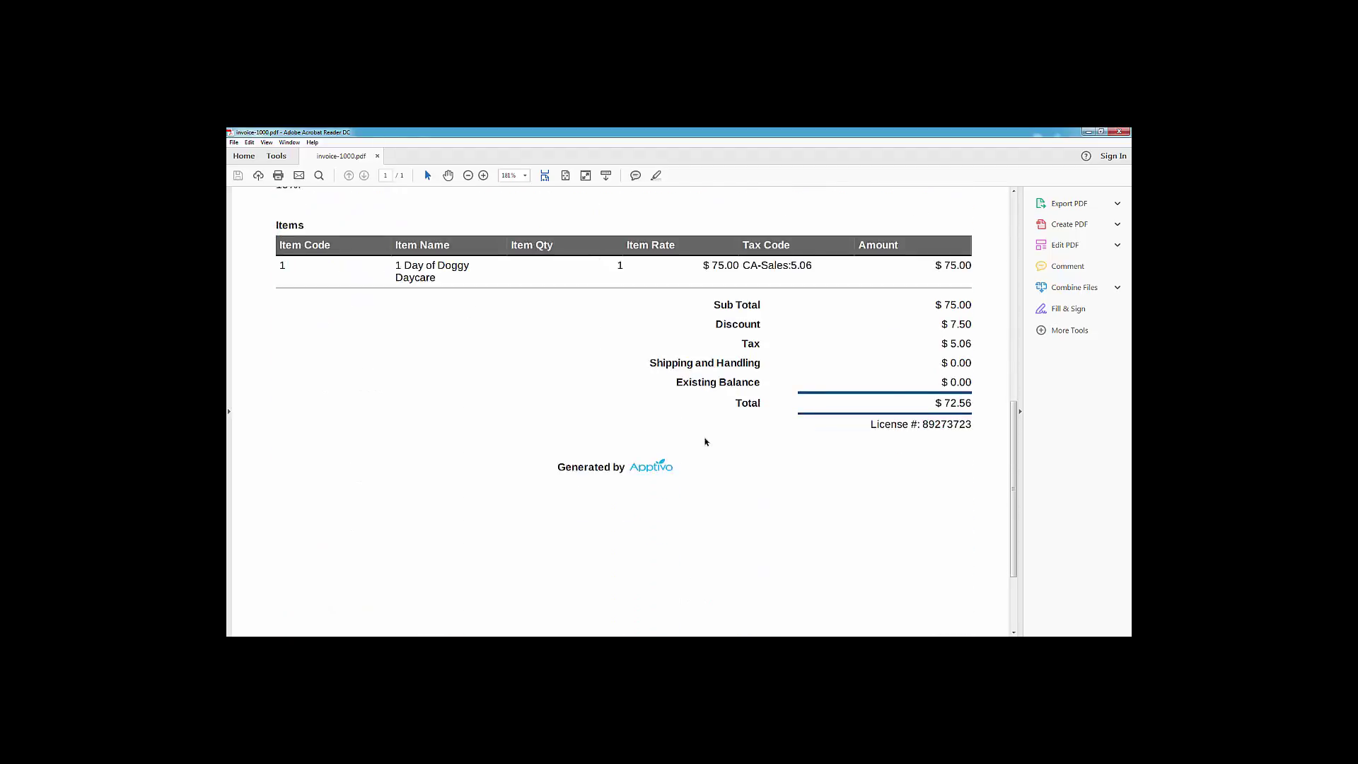
scroll(706, 438, "up", 3)
scroll(704, 438, "up", 3)
scroll(705, 439, "up", 3)
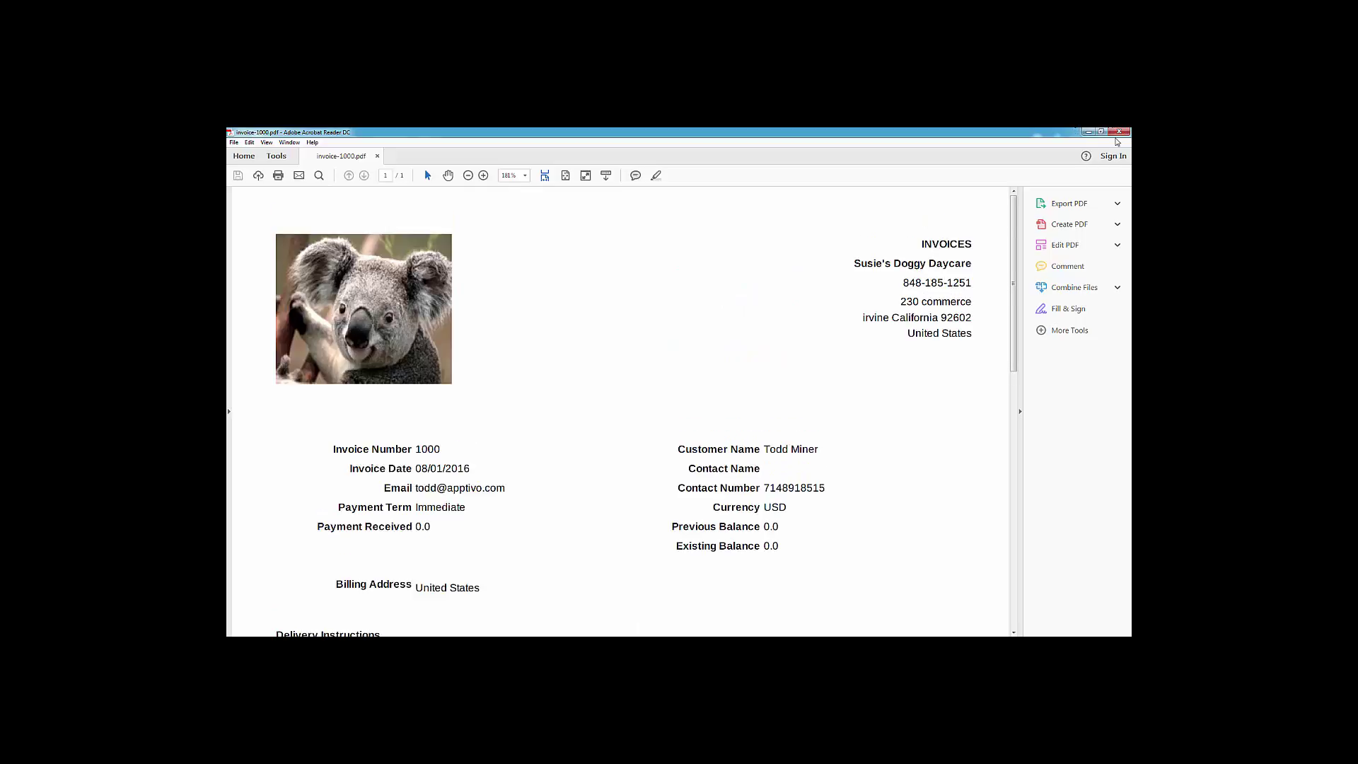
left_click(1118, 133)
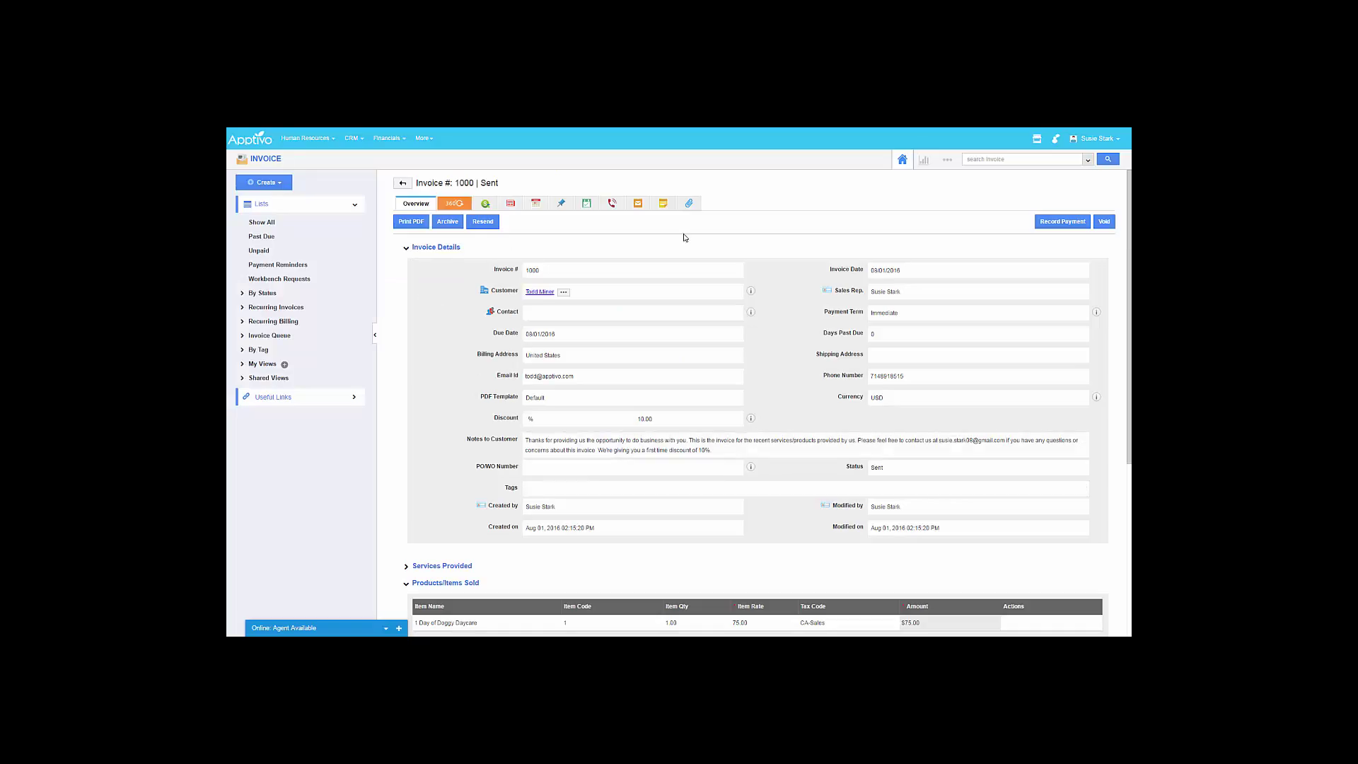
Step: Record a Check payment with reference 710 for Invoice #1000, marked as paid
left_click(1065, 222)
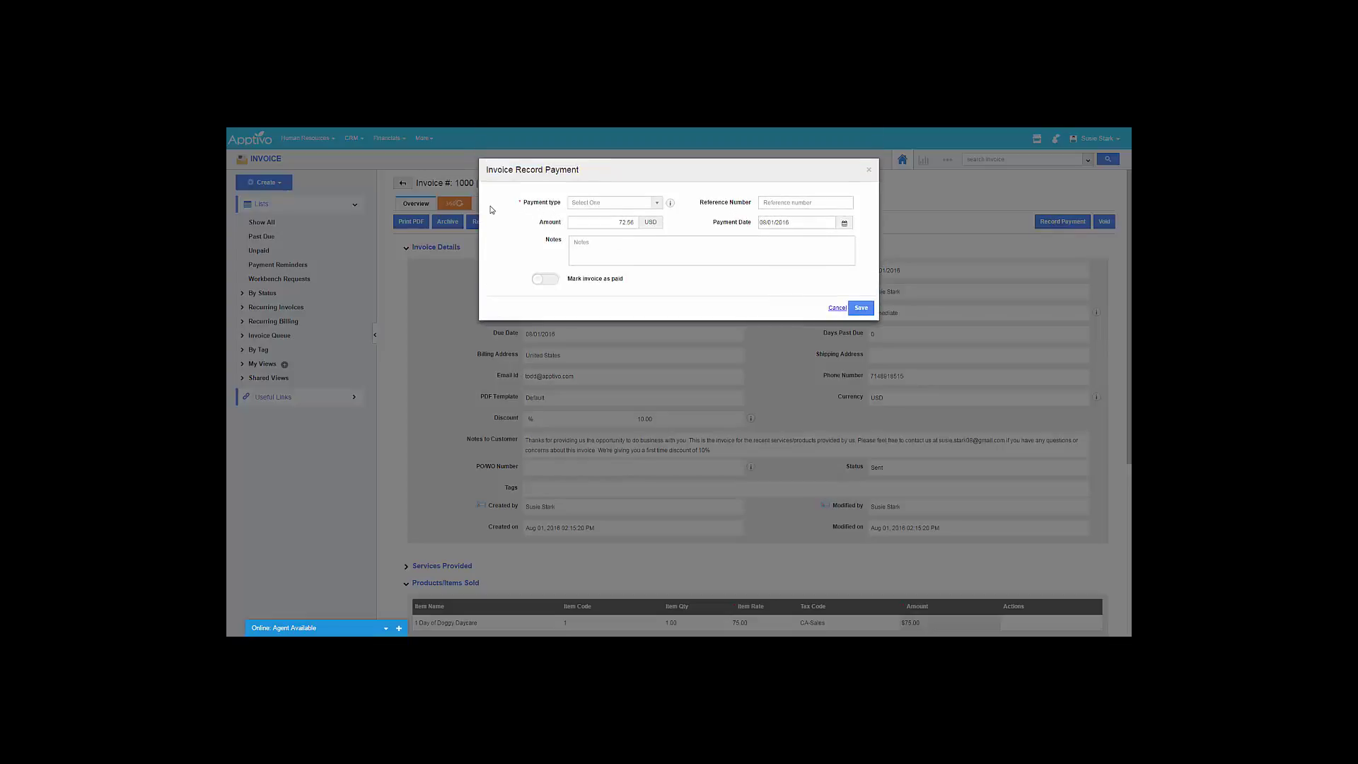
left_click(585, 208)
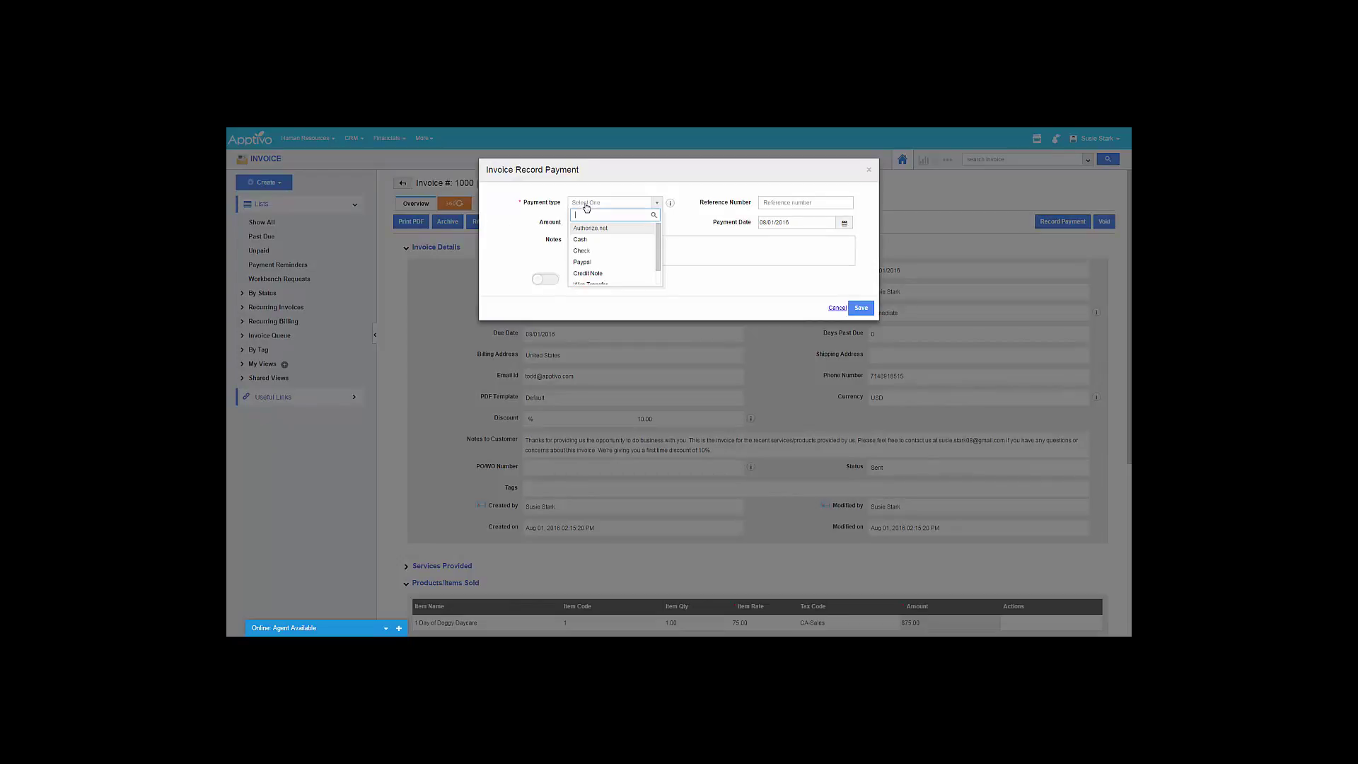
left_click(590, 254)
left_click(802, 207)
type("710")
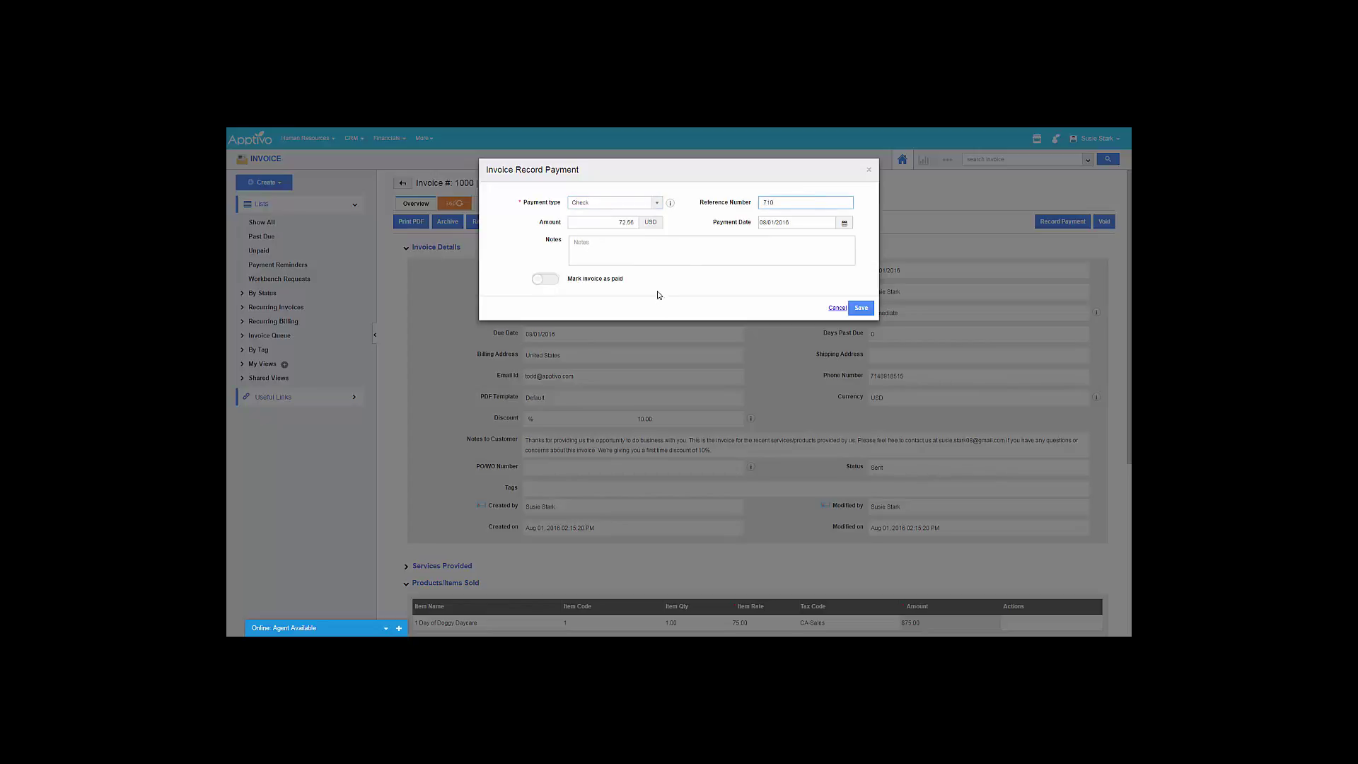
left_click(539, 280)
key("Return")
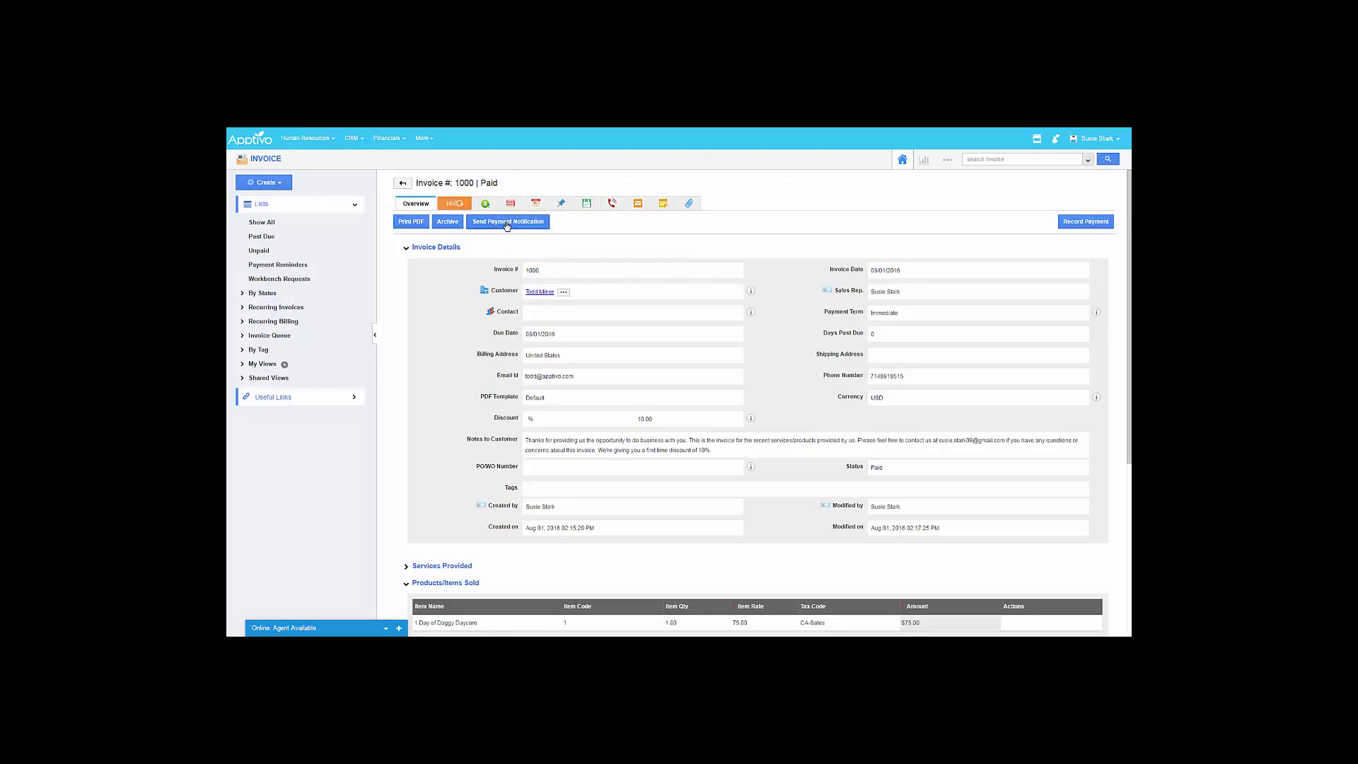
Step: Compose the Invoice #1000 payment notification email and keep it as a draft
left_click(507, 223)
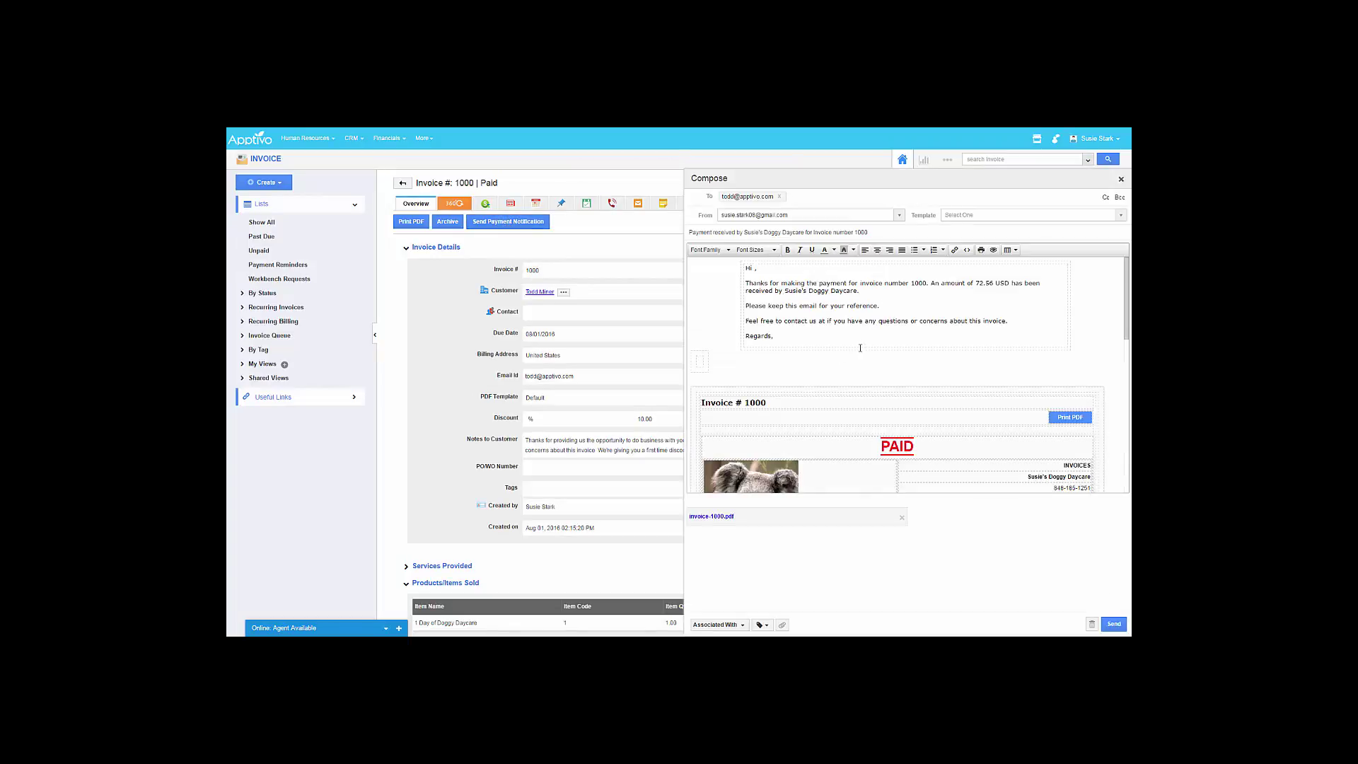
scroll(906, 403, "down", 2)
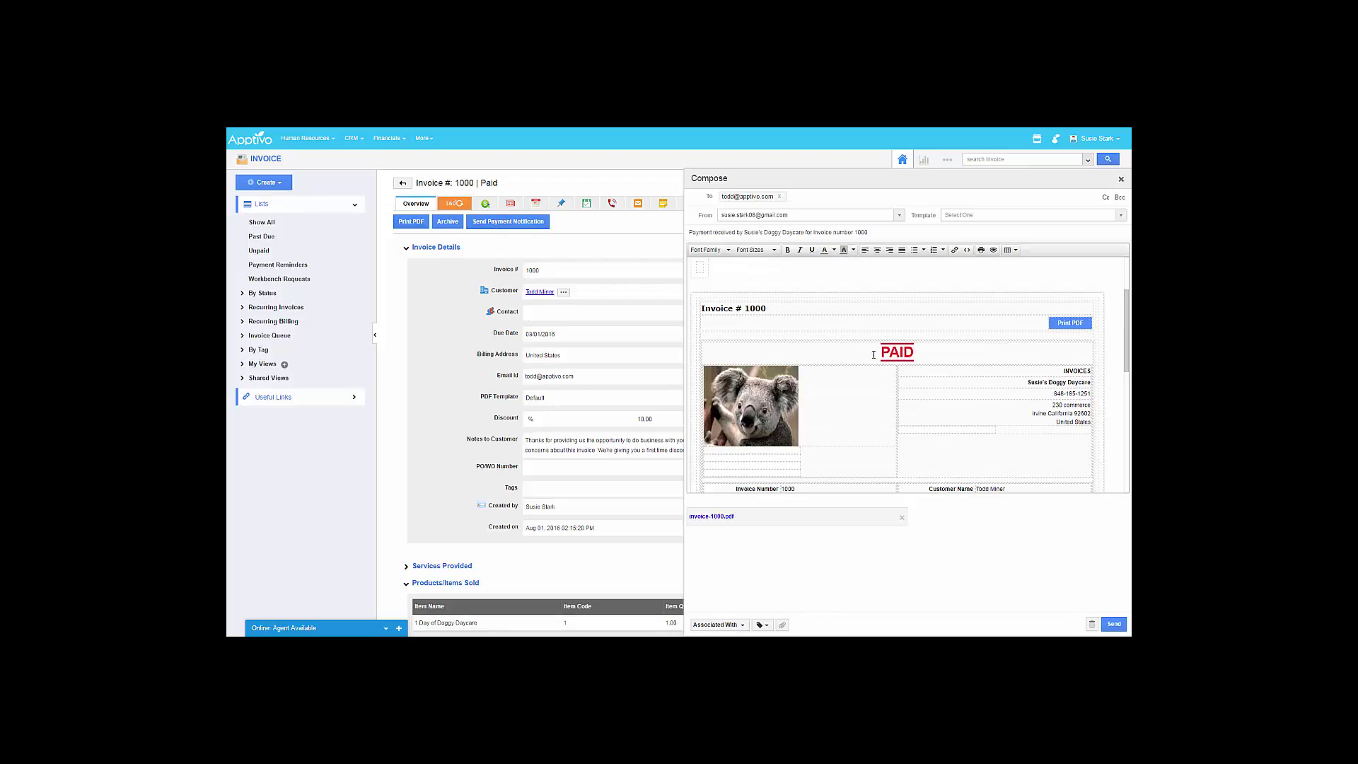
scroll(867, 356, "down", 2)
scroll(879, 266, "down", 1)
scroll(986, 350, "down", 3)
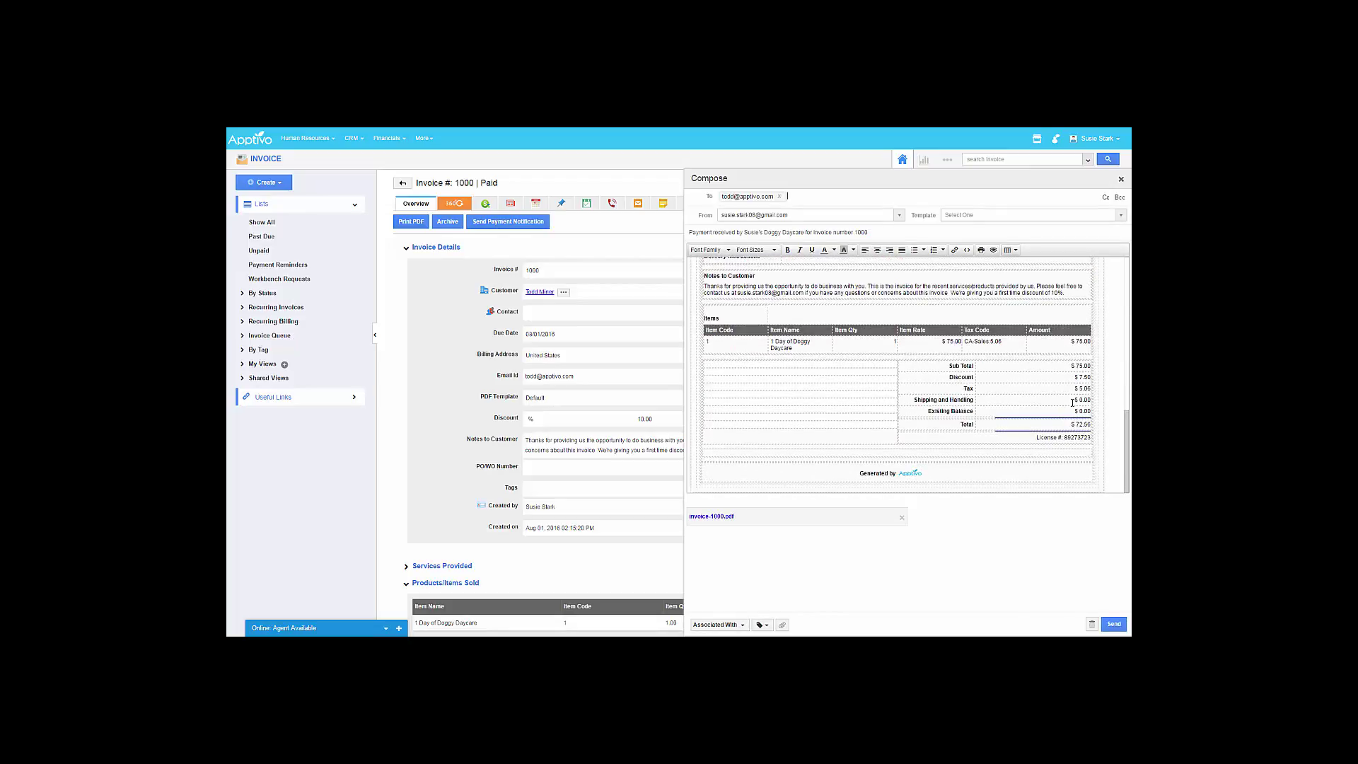
scroll(1073, 404, "up", 2)
scroll(1018, 404, "up", 3)
scroll(988, 405, "up", 3)
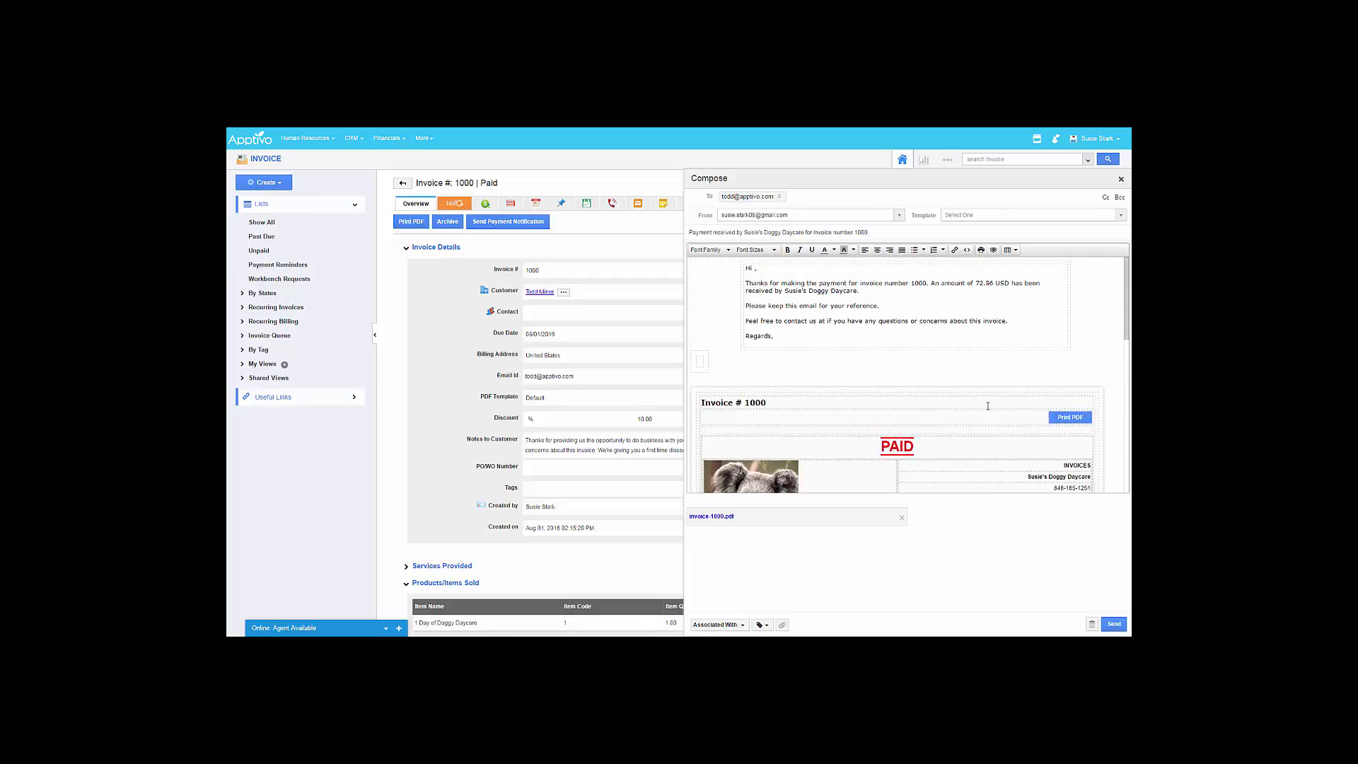
left_click(1121, 179)
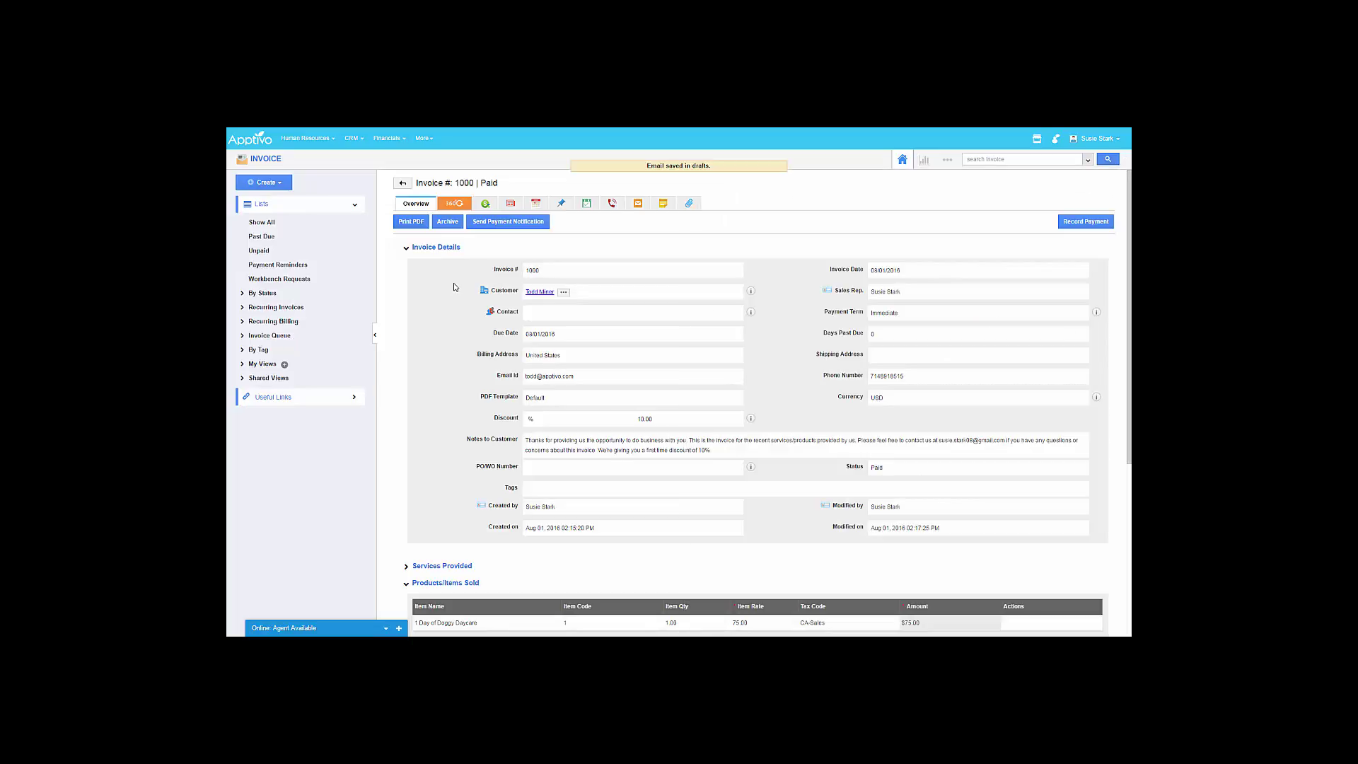